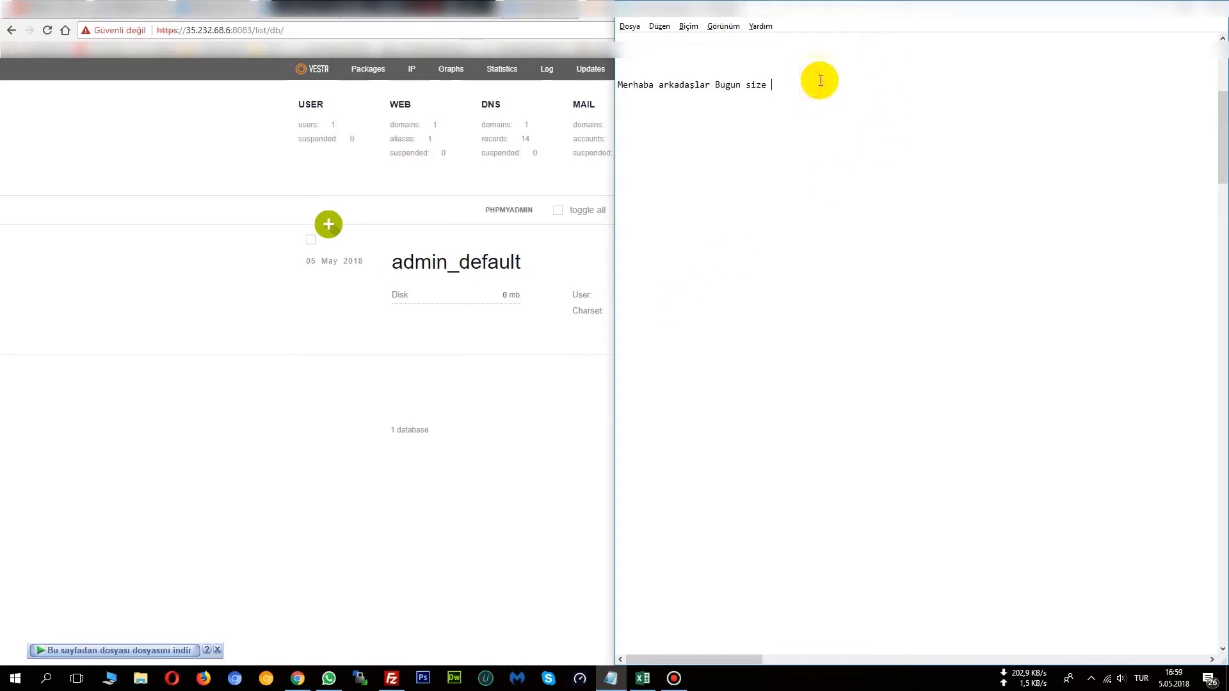
Write the 'vestacp de' intro and put 'Domain Ekleme' on its own line.
{"action": "type", "text": "vestacp"}
{"action": "key", "text": "BackSpace"}
{"action": "key", "text": "BackSpace"}
{"action": "type", "text": "pane"}
{"action": "key", "text": "BackSpace"}
{"action": "key", "text": "BackSpace"}
{"action": "key", "text": "BackSpace"}
{"action": "key", "text": "BackSpace"}
{"action": "type", "text": "cp de "}
{"action": "type", "text": "Domai"}
{"action": "type", "text": "n Eklem"}
{"action": "type", "text": "e"}
{"action": "left_click", "coordinate": [824, 86]}
{"action": "key", "text": "Return"}
{"action": "key", "text": "Delete"}
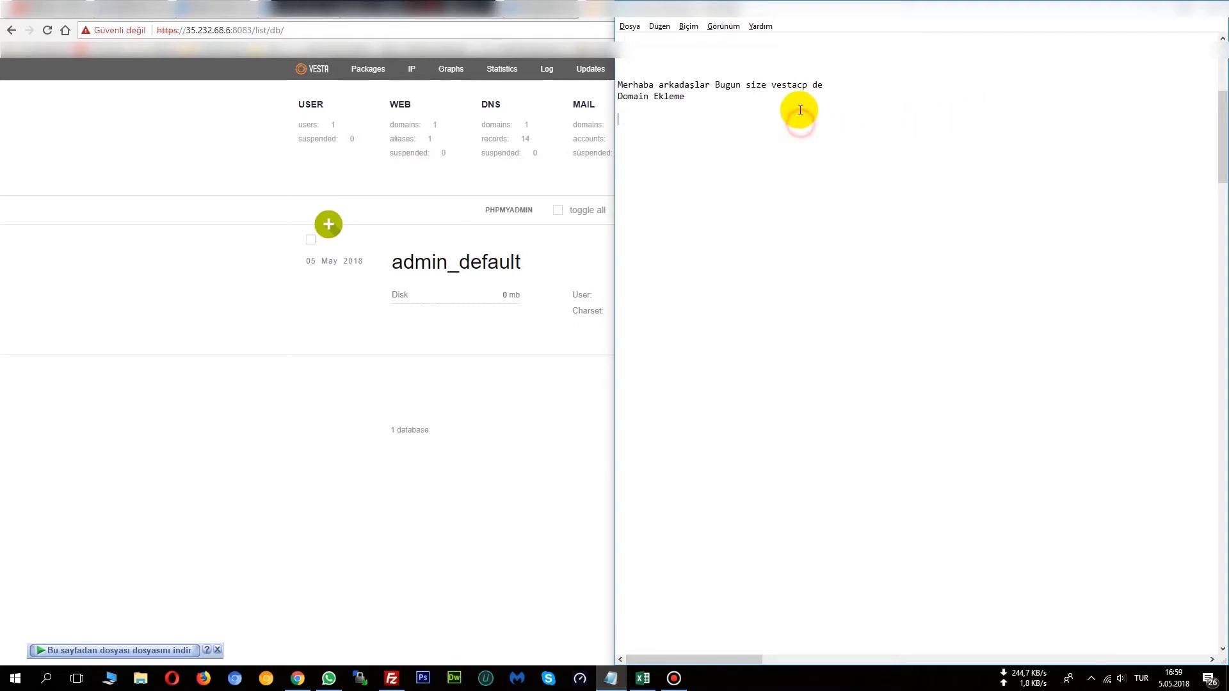
{"action": "left_click", "coordinate": [791, 109]}
Add 'Veritabanı Ekleme' and 'DNS Ayarları' lines, then begin the phpMyAdmin login line.
{"action": "type", "text": "Veri Taban"}
{"action": "key", "text": "BackSpace"}
{"action": "key", "text": "BackSpace"}
{"action": "key", "text": "BackSpace"}
{"action": "key", "text": "BackSpace"}
{"action": "key", "text": "BackSpace"}
{"action": "key", "text": "BackSpace"}
{"action": "type", "text": "tabanı Ekleme"}
{"action": "key", "text": "Return"}
{"action": "type", "text": "DNS Ayarları"}
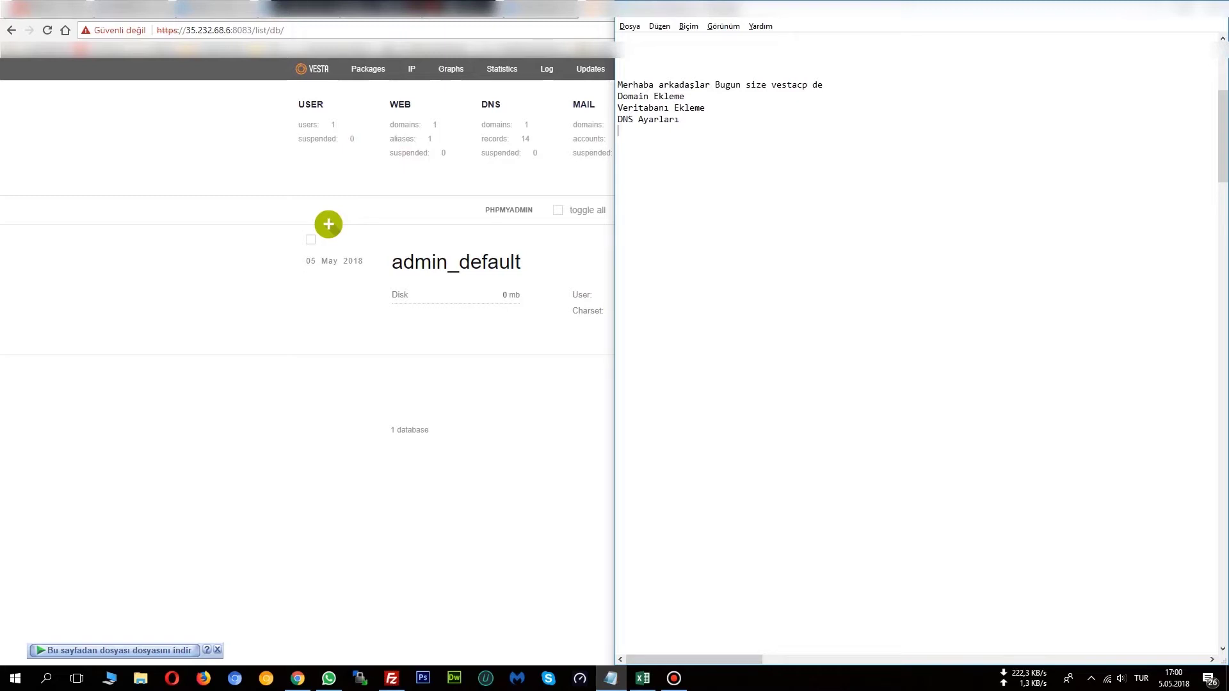
{"action": "type", "text": "Veritabanına Php myadmin de"}
{"action": "key", "text": "BackSpace"}
{"action": "type", "text": "n nasıl giri"}
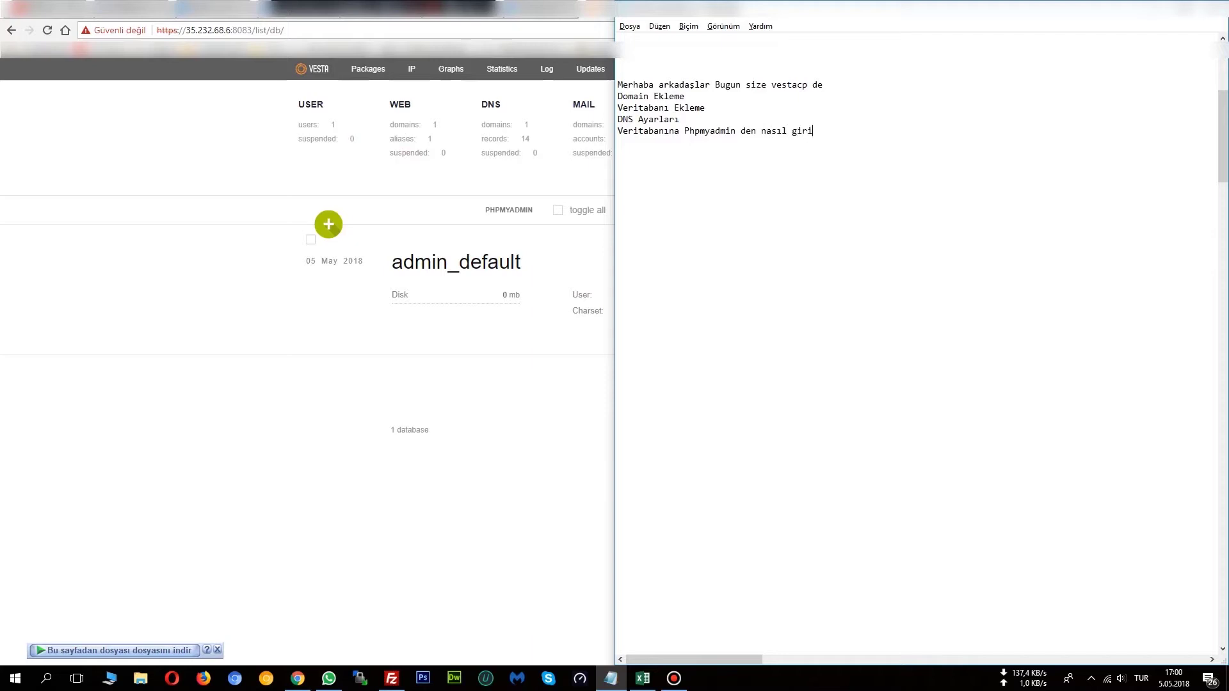
{"action": "type", "text": "ş yapacağınızı göstereceğim  "}
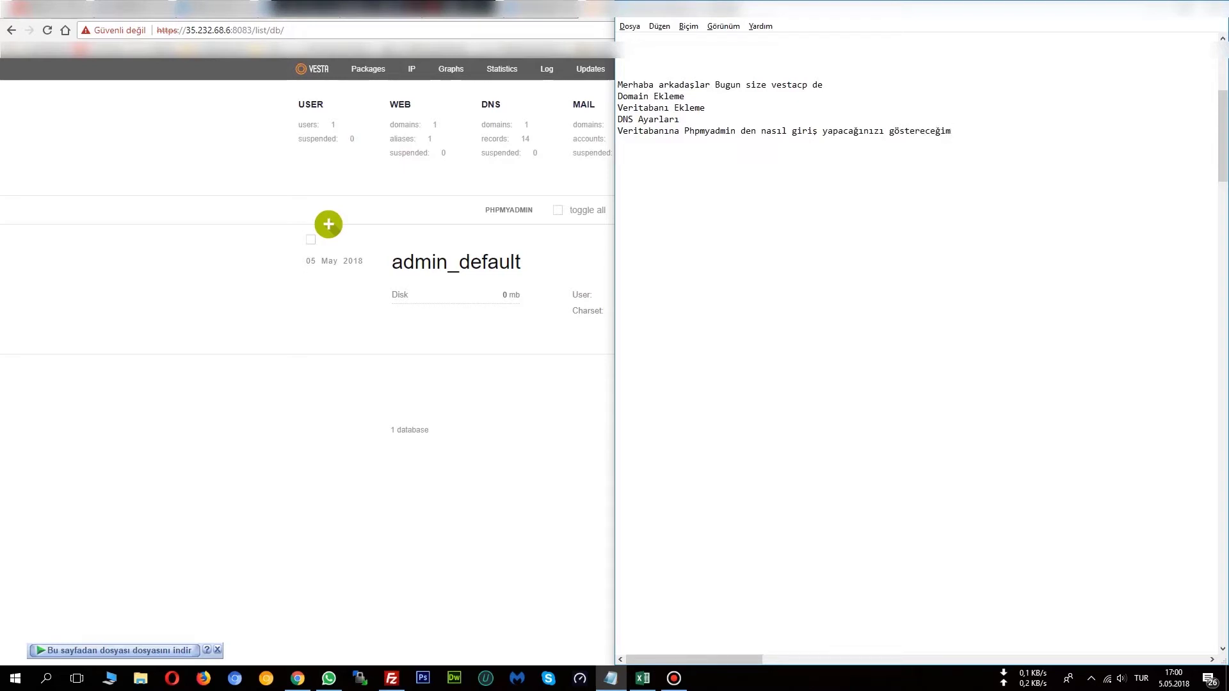
{"action": "type", "text": "benmim domainim isim tescilde oldu"}
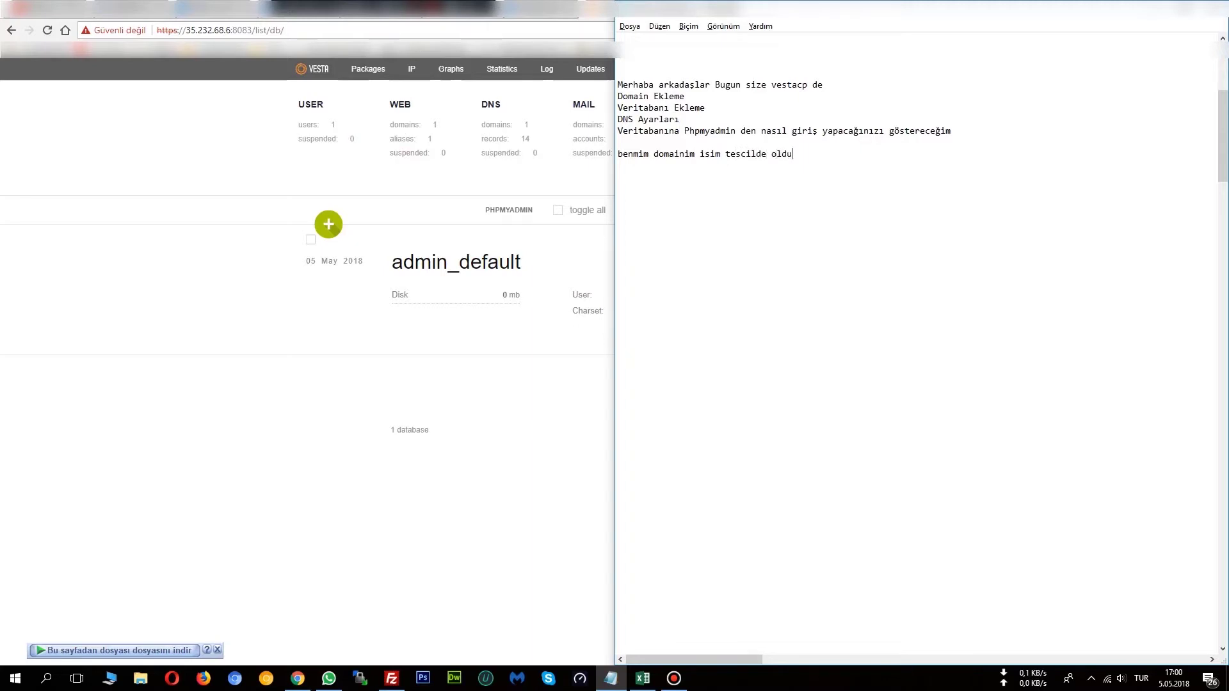
{"action": "type", "text": "ğu için ordan başlıyoruz öncelikle"}
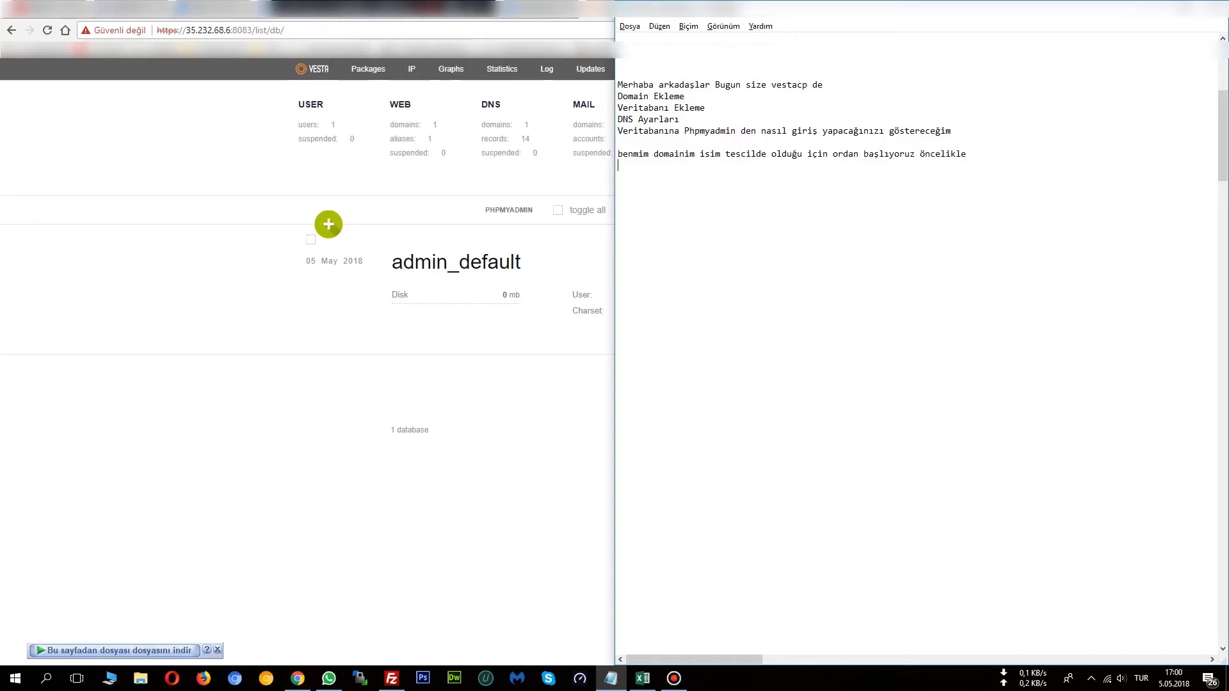
Note that Name Servers must point to the server IP address, then add 'başlayalım'.
{"action": "key", "text": "Return"}
{"action": "type", "text": "N"}
{"action": "type", "text": "S yani"}
{"action": "type", "text": " Name "}
{"action": "type", "text": "Server A"}
{"action": "type", "text": "çı"}
{"action": "type", "text": "p Ord"}
{"action": "key", "text": "BackSpace"}
{"action": "key", "text": "BackSpace"}
{"action": "key", "text": "BackSpace"}
{"action": "type", "text": "Sunucu"}
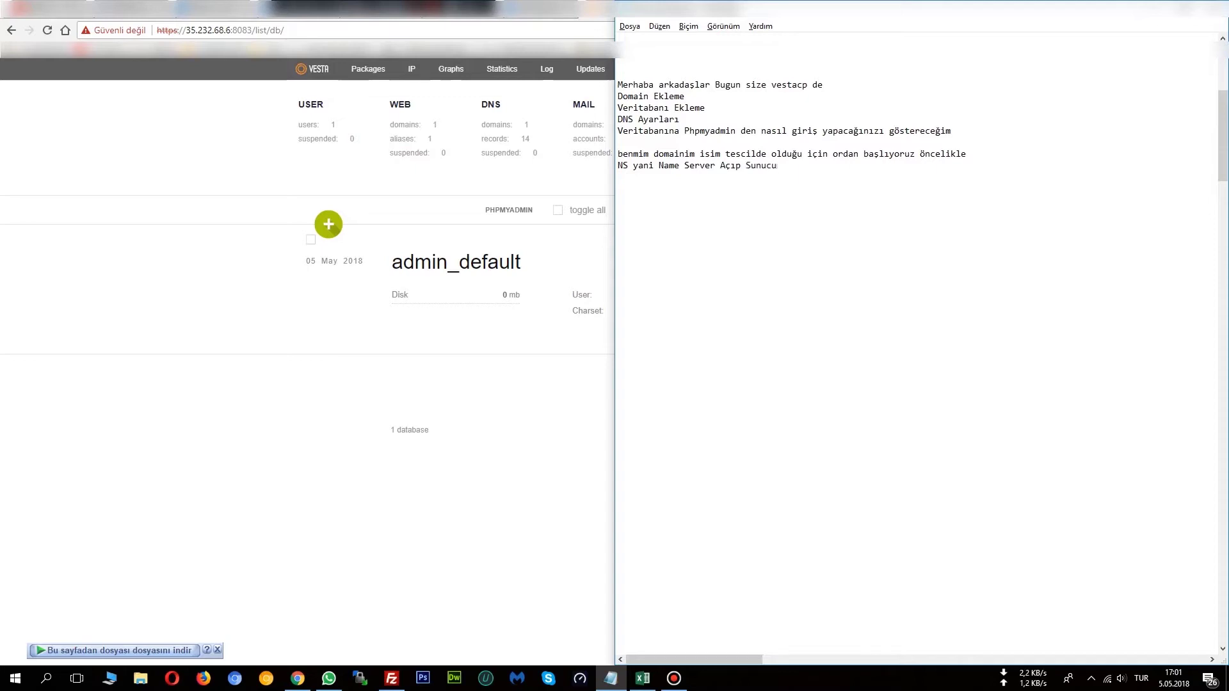
{"action": "type", "text": "muzun Ip Adresine Yönlendirme yapmamız la"}
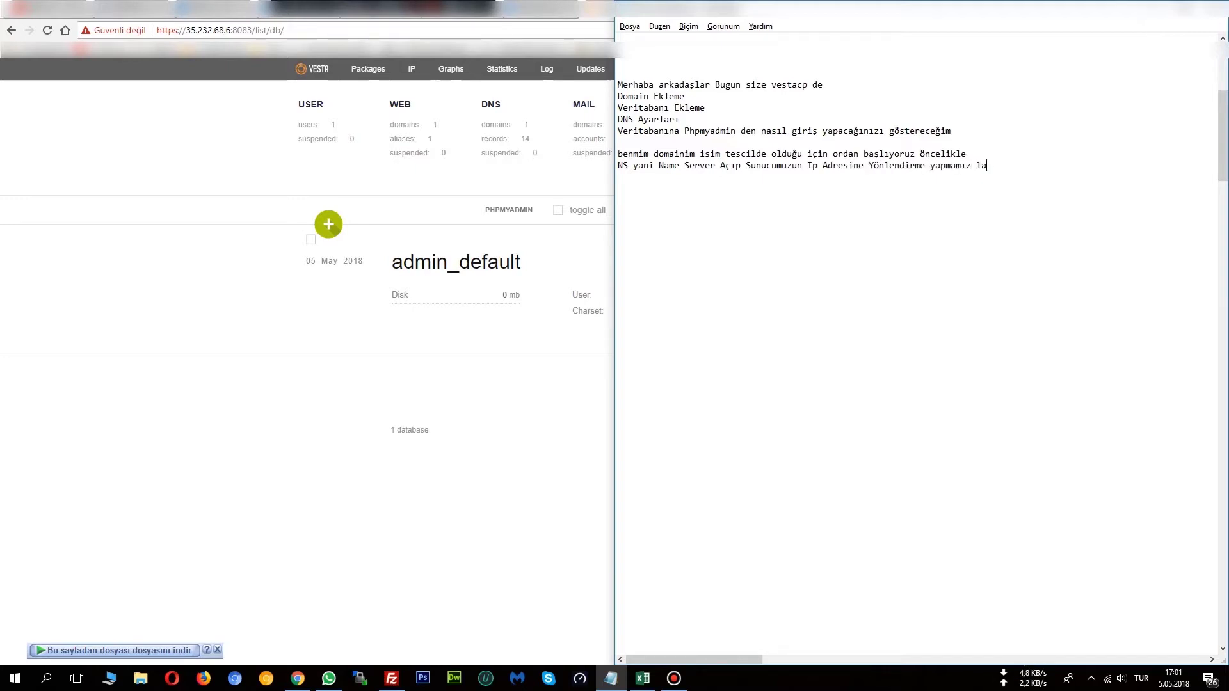
{"action": "type", "text": "zım"}
{"action": "key", "text": "Return"}
{"action": "type", "text": "başlayalım"}
Open VestaCP's WEB section in Chrome, proceeding past the certificate warning.
{"action": "left_click", "coordinate": [212, 389]}
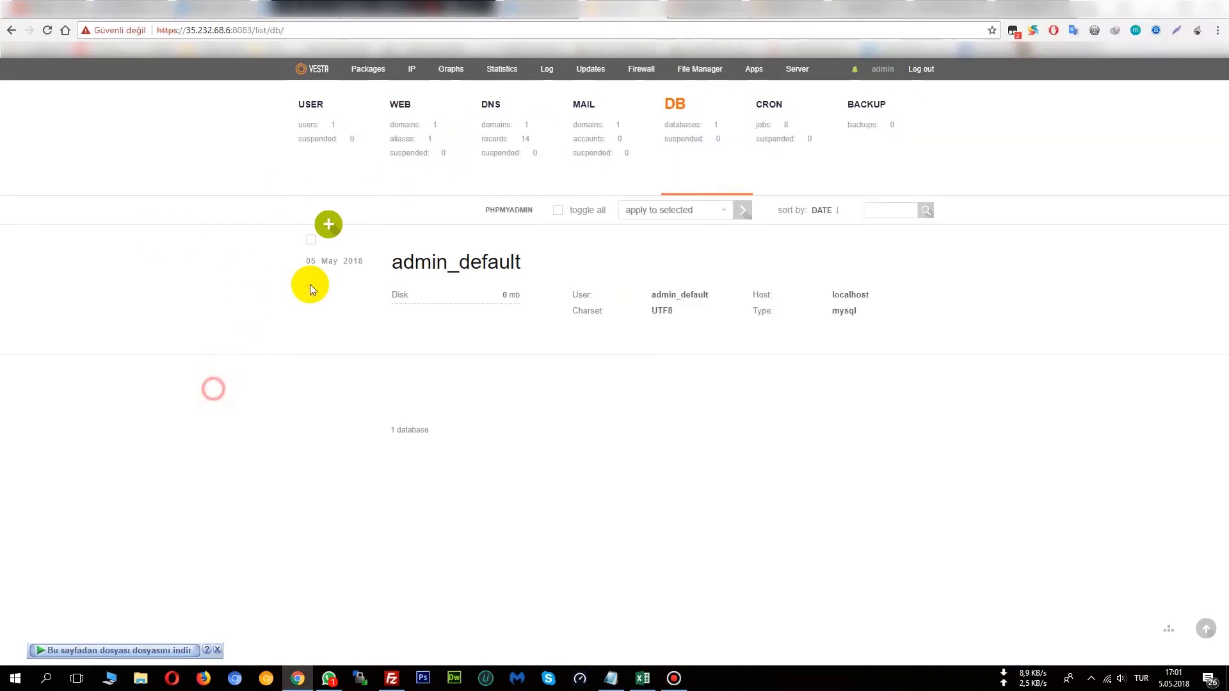
{"action": "left_click", "coordinate": [415, 125]}
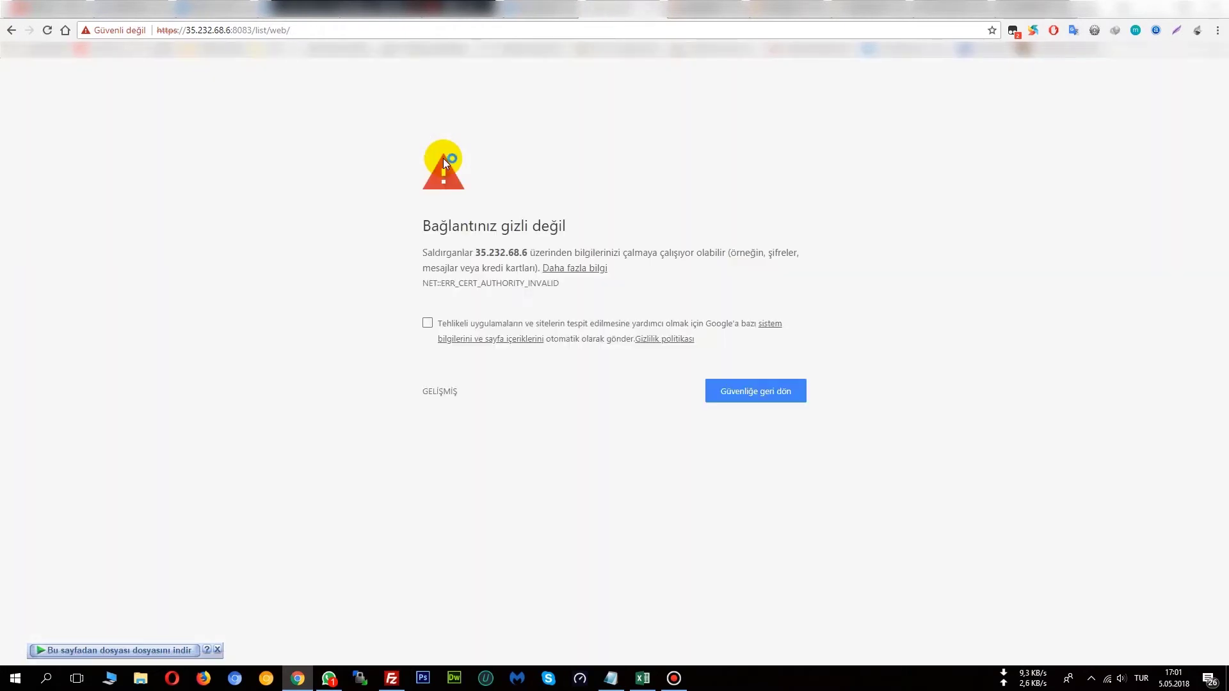
{"action": "left_click", "coordinate": [439, 392]}
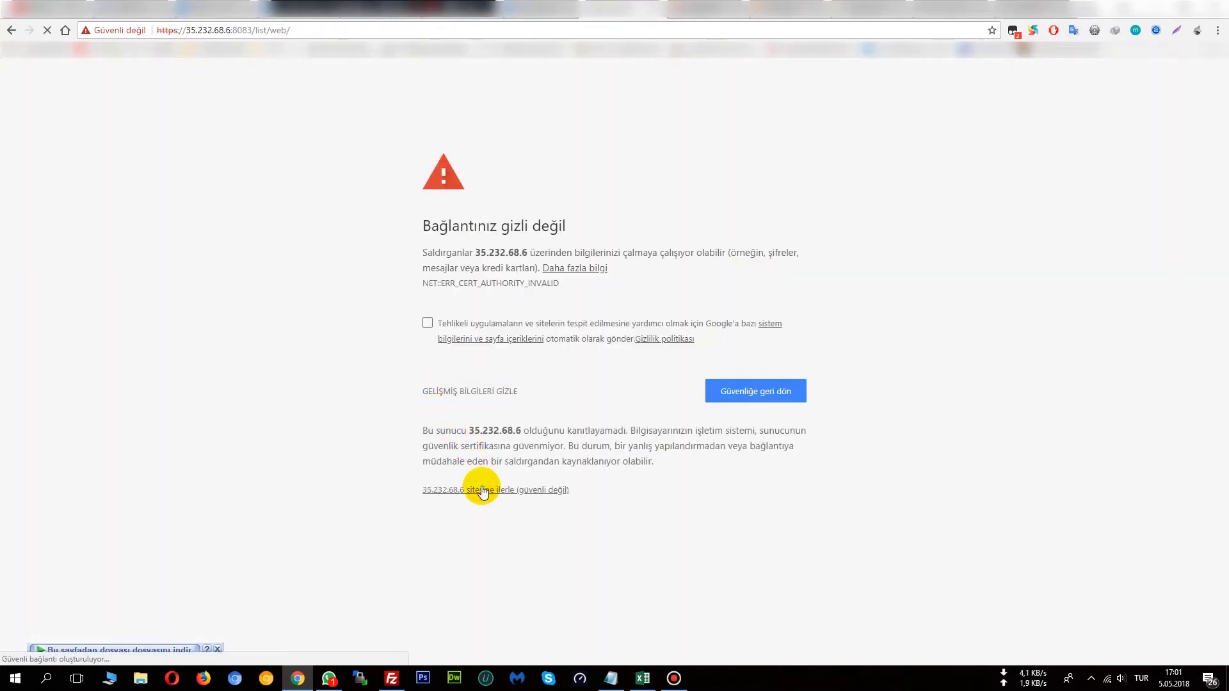
{"action": "left_click", "coordinate": [481, 490]}
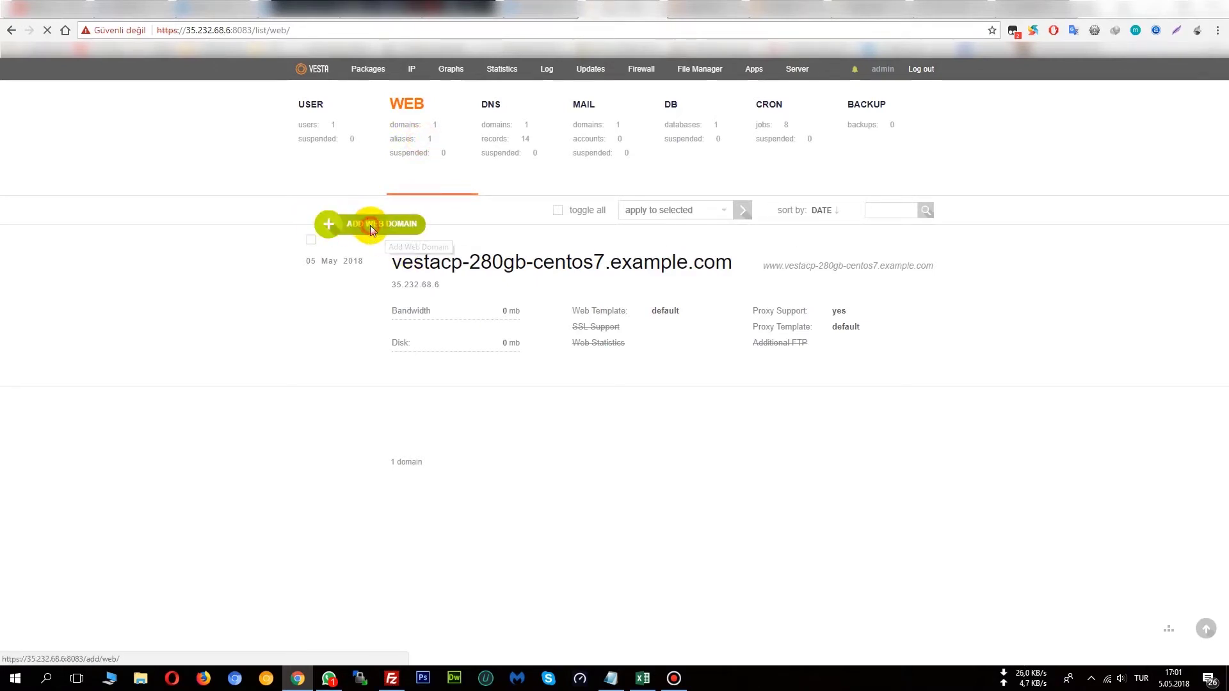
Add the web domain hizliresim.club and check the success message.
{"action": "left_click", "coordinate": [371, 225]}
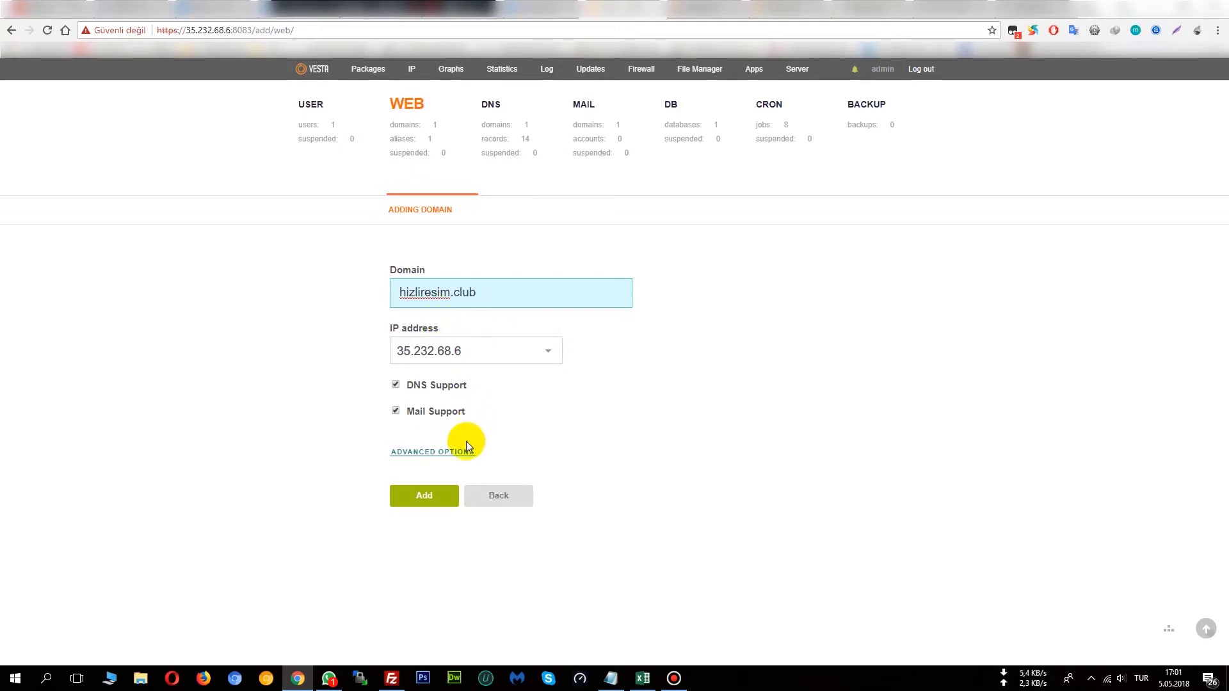
{"action": "left_click", "coordinate": [424, 496]}
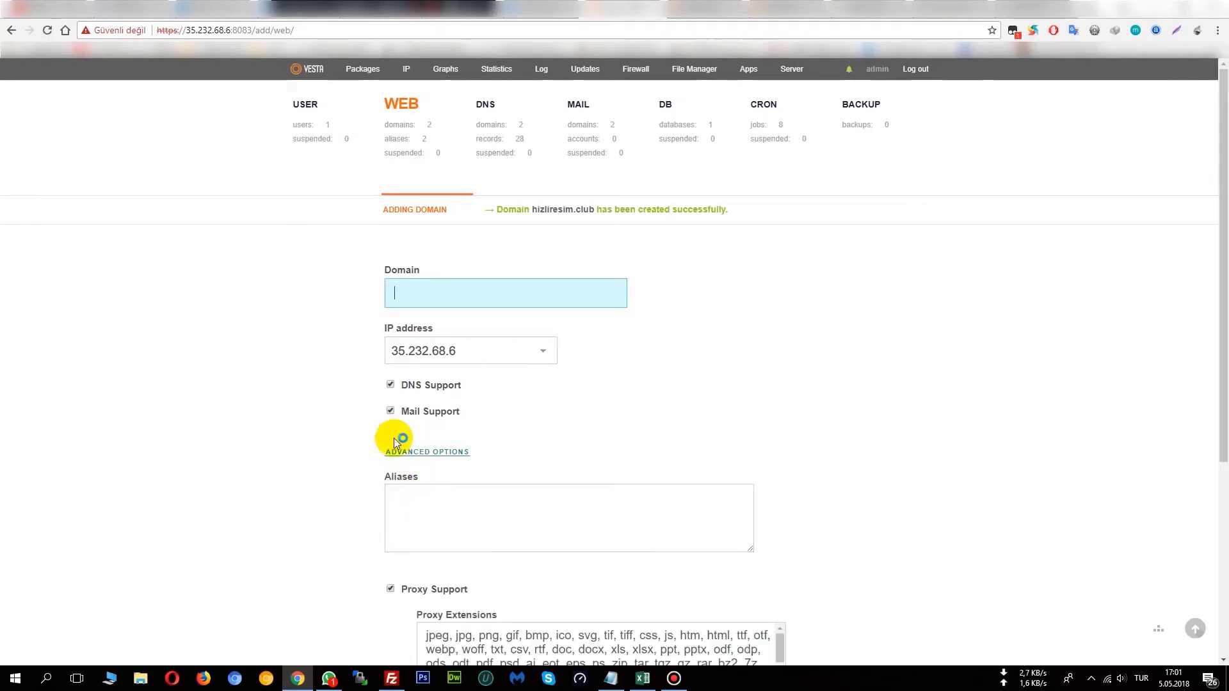
{"action": "left_click_drag", "start_coordinate": [495, 210], "coordinate": [626, 211]}
{"action": "left_click", "coordinate": [736, 210]}
{"action": "left_click", "coordinate": [637, 242]}
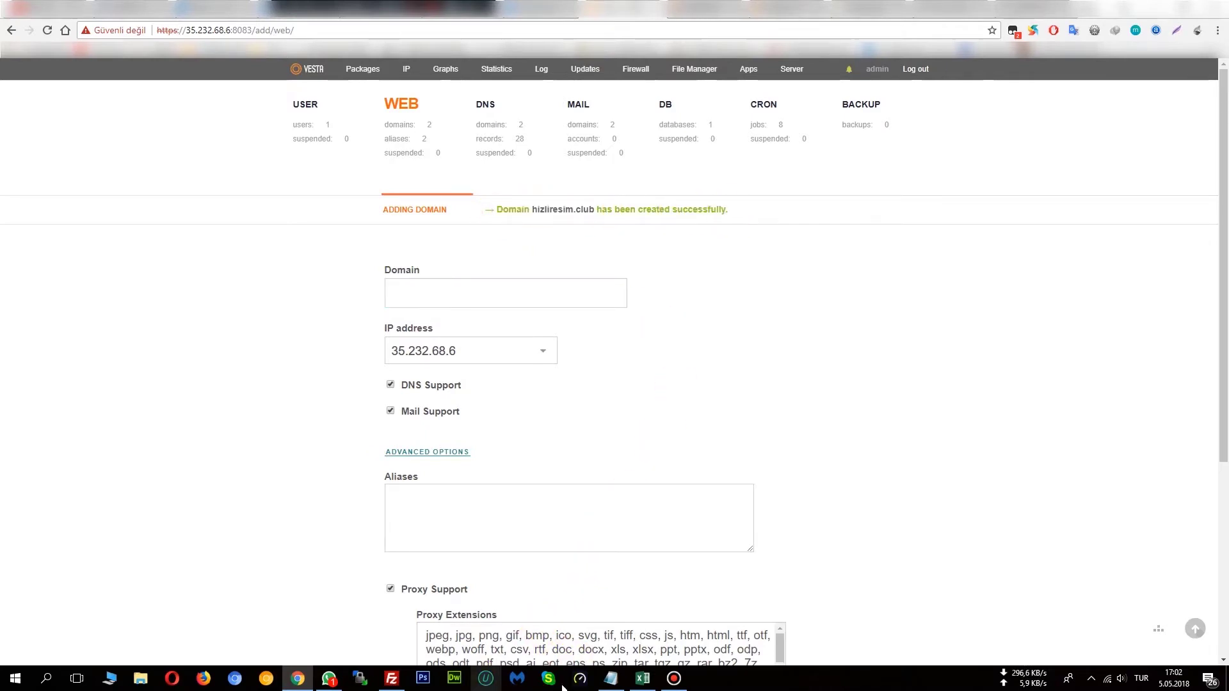
{"action": "left_click", "coordinate": [610, 679]}
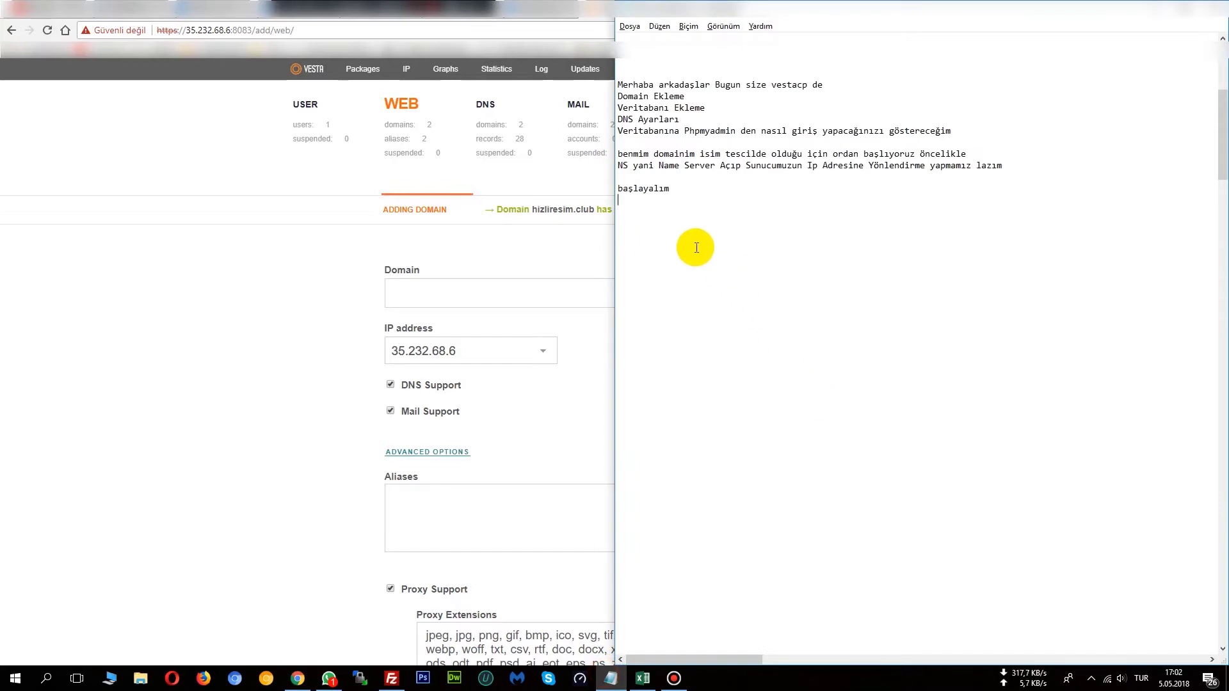
Write the note 'evet domainimiz başarıyla eklendi…' saying the domain's DNS must now be set.
{"action": "key", "text": "Return"}
{"action": "type", "text": "evet domai"}
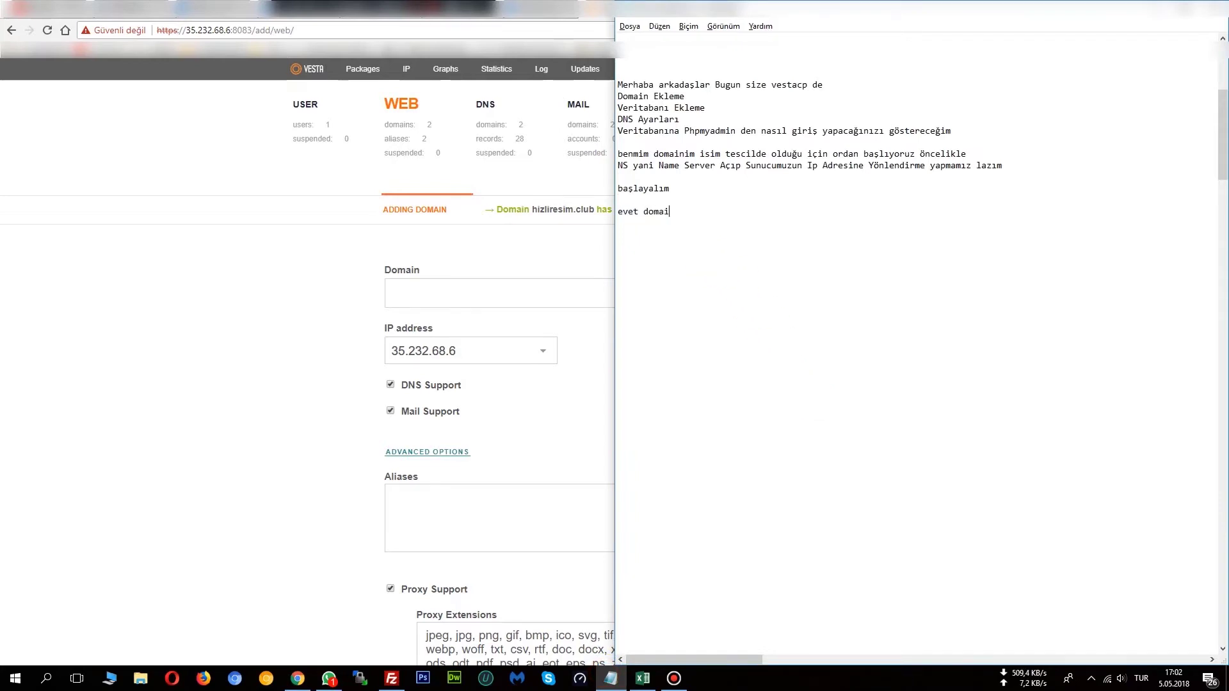
{"action": "type", "text": "nimiz başarıyla eklendi şimdi "}
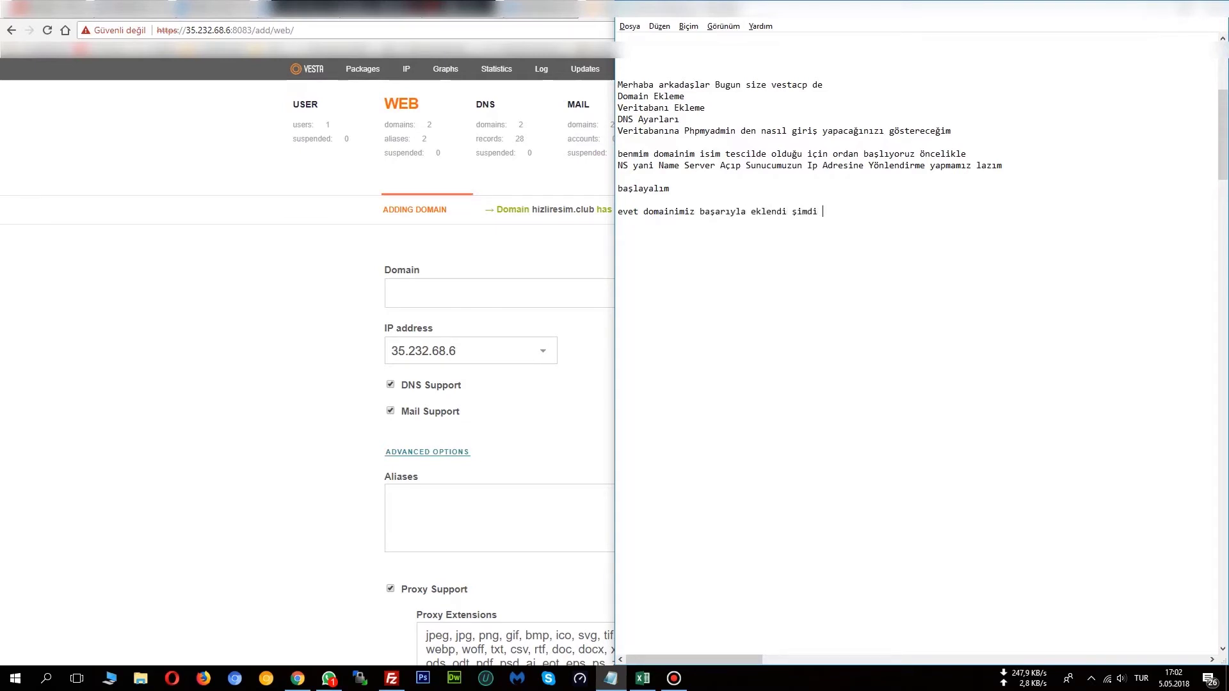
{"action": "type", "text": "doamının dns lerını ayarlamamış lazım"}
{"action": "key", "text": "Return"}
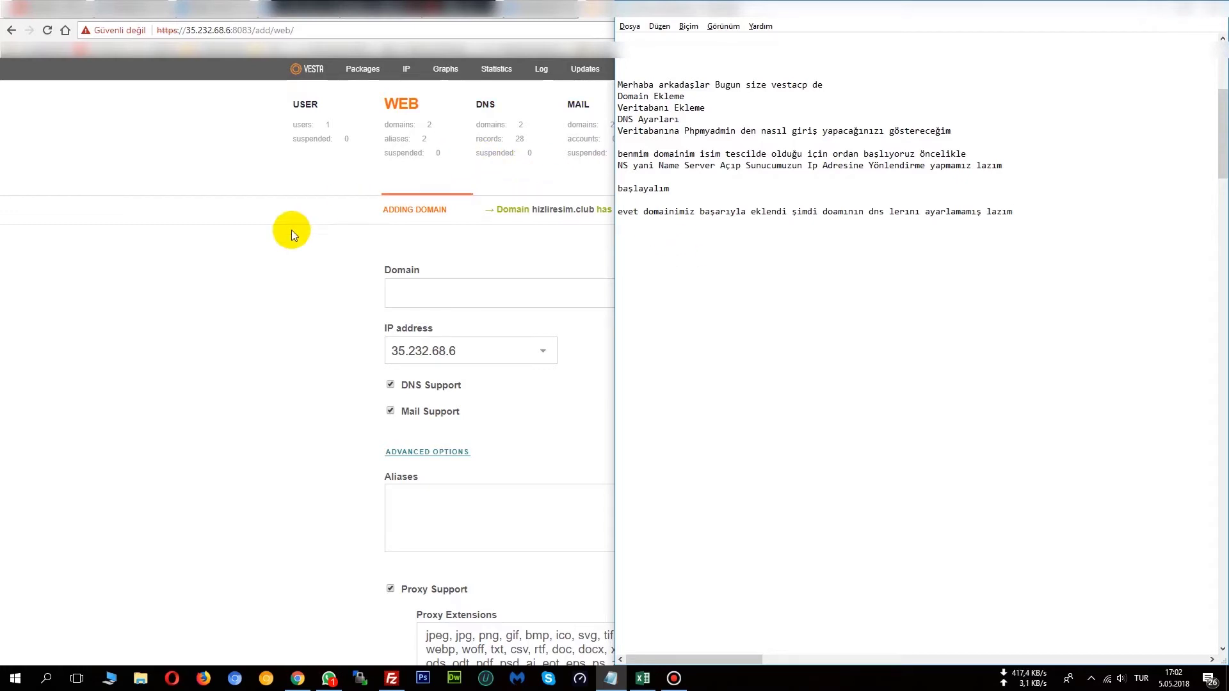
On isimtescil.net, open Name Server management for hizliresim.club from Tüm Domainlerim.
{"action": "left_click", "coordinate": [278, 244]}
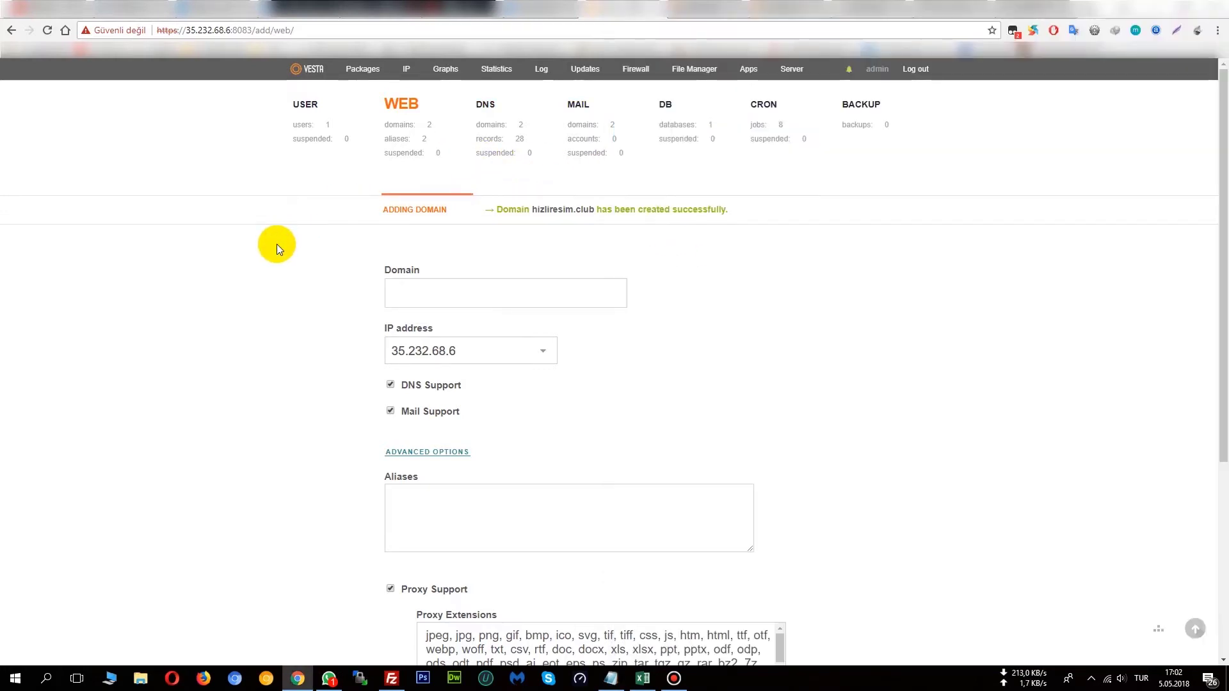
{"action": "left_click", "coordinate": [707, 12]}
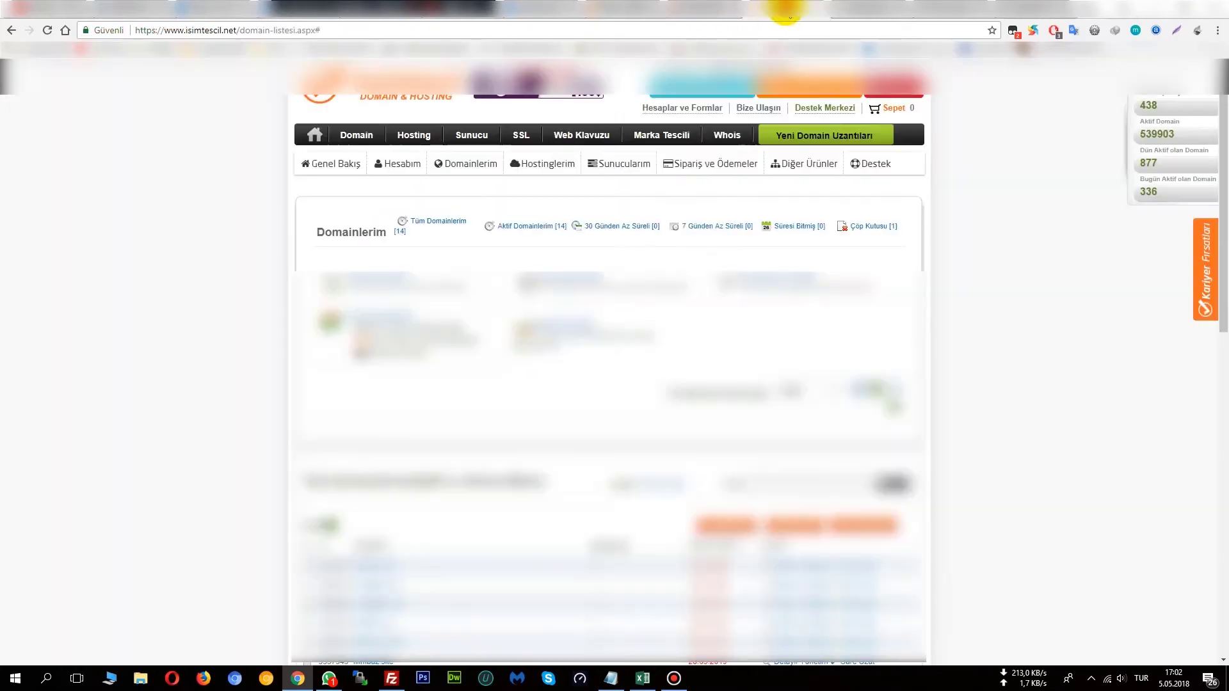
{"action": "scroll", "coordinate": [293, 294], "scroll_direction": "down", "scroll_amount": 5}
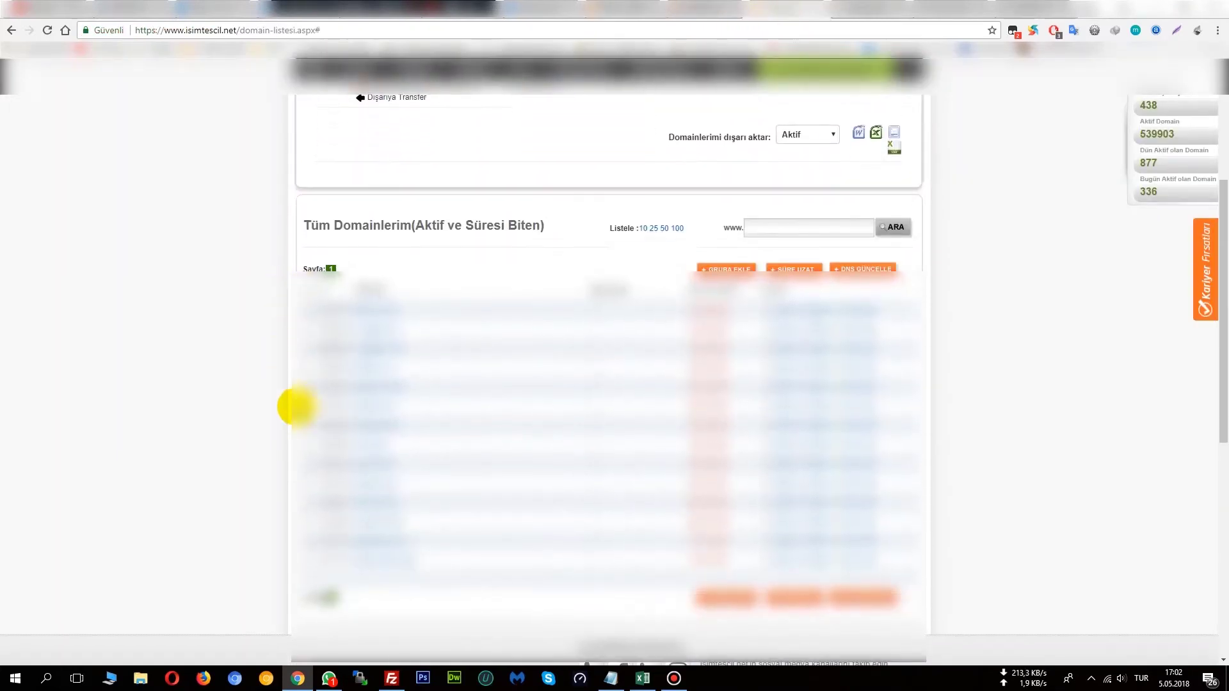
{"action": "left_click", "coordinate": [389, 517]}
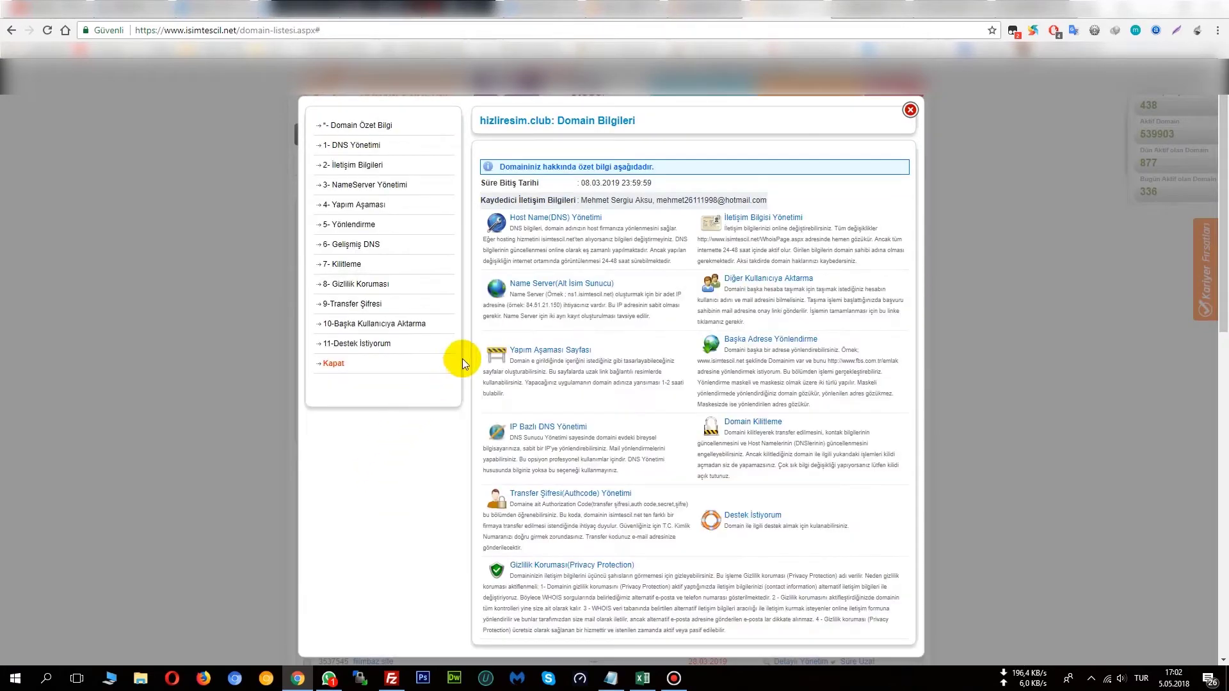
{"action": "left_click", "coordinate": [554, 289]}
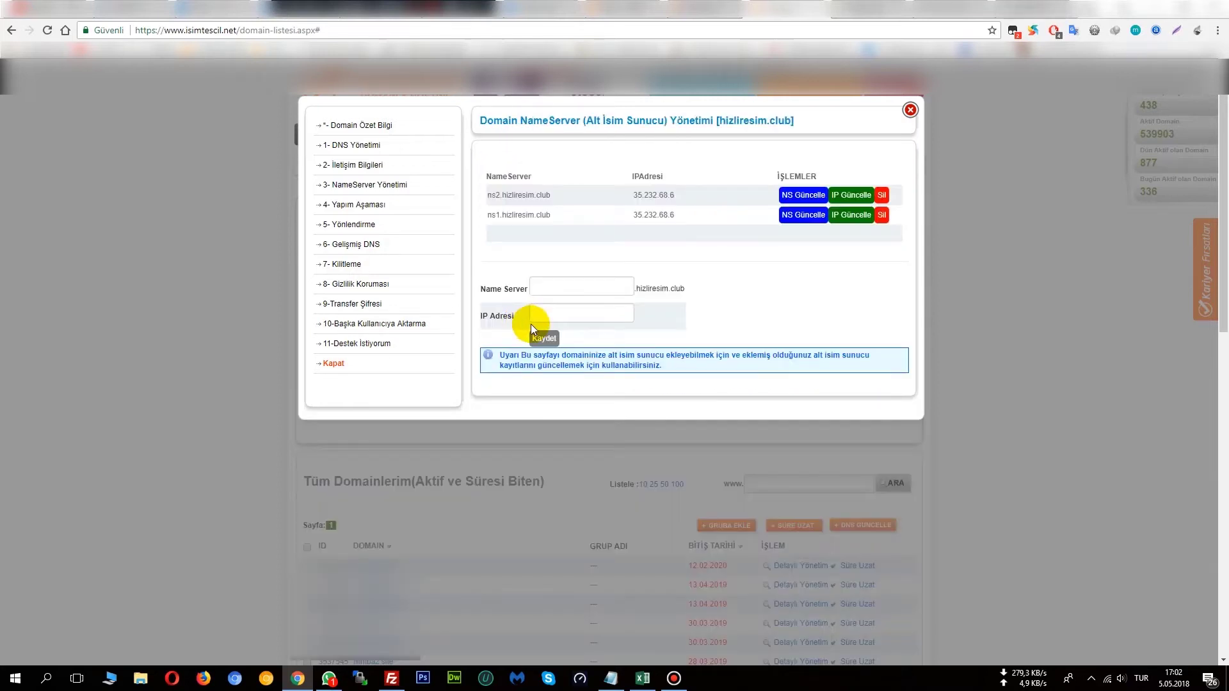
{"action": "left_click", "coordinate": [612, 679]}
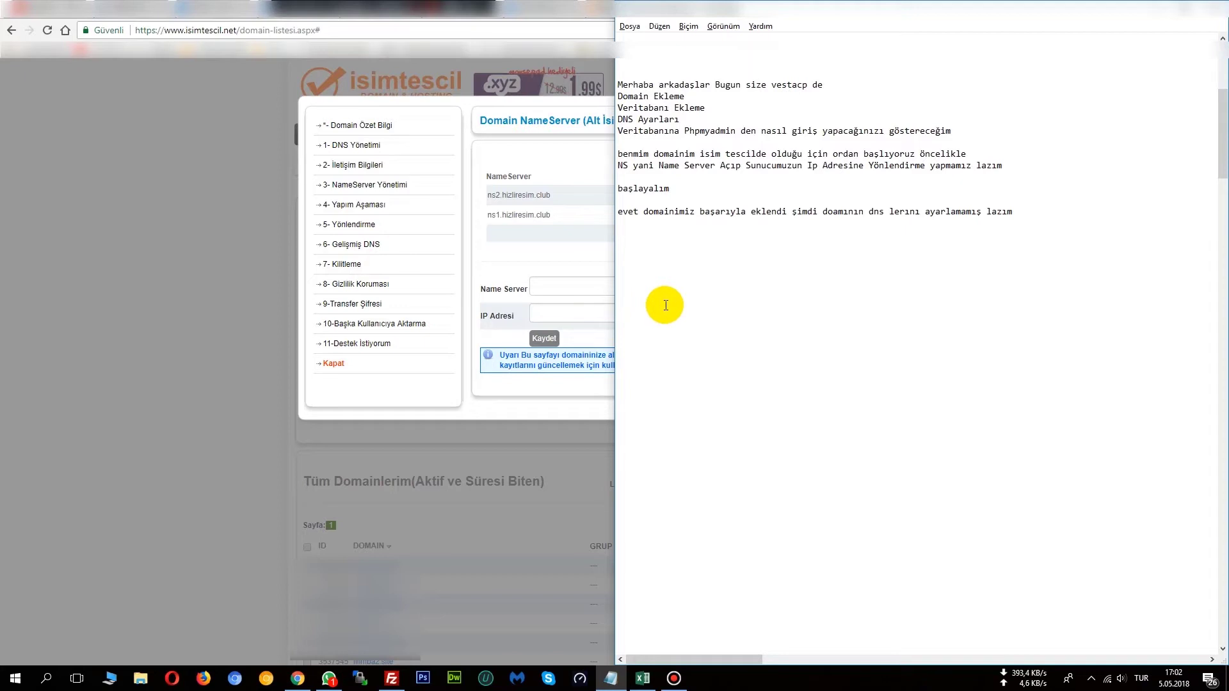
Note that ns1 and ns2 get the panel's IP, set up earlier so DNS updates fast.
{"action": "type", "text": "ane NS açıyoruz ns1 ve ns2"}
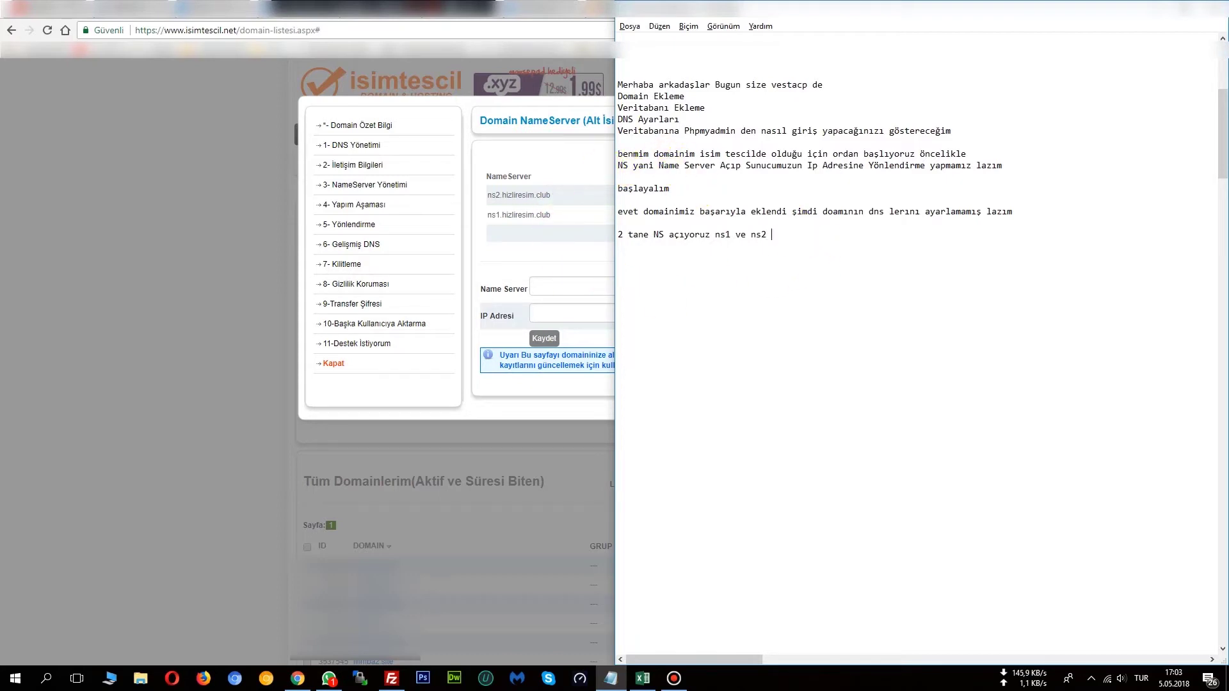
{"action": "type", "text": " ve "}
{"action": "type", "text": "panelimizin o"}
{"action": "type", "text": "lduğ"}
{"action": "key", "text": "BackSpace"}
{"action": "key", "text": "BackSpace"}
{"action": "key", "text": "BackSpace"}
{"action": "key", "text": "BackSpace"}
{"action": "key", "text": "BackSpace"}
{"action": "type", "text": "kurulu olduğu ip adresini "}
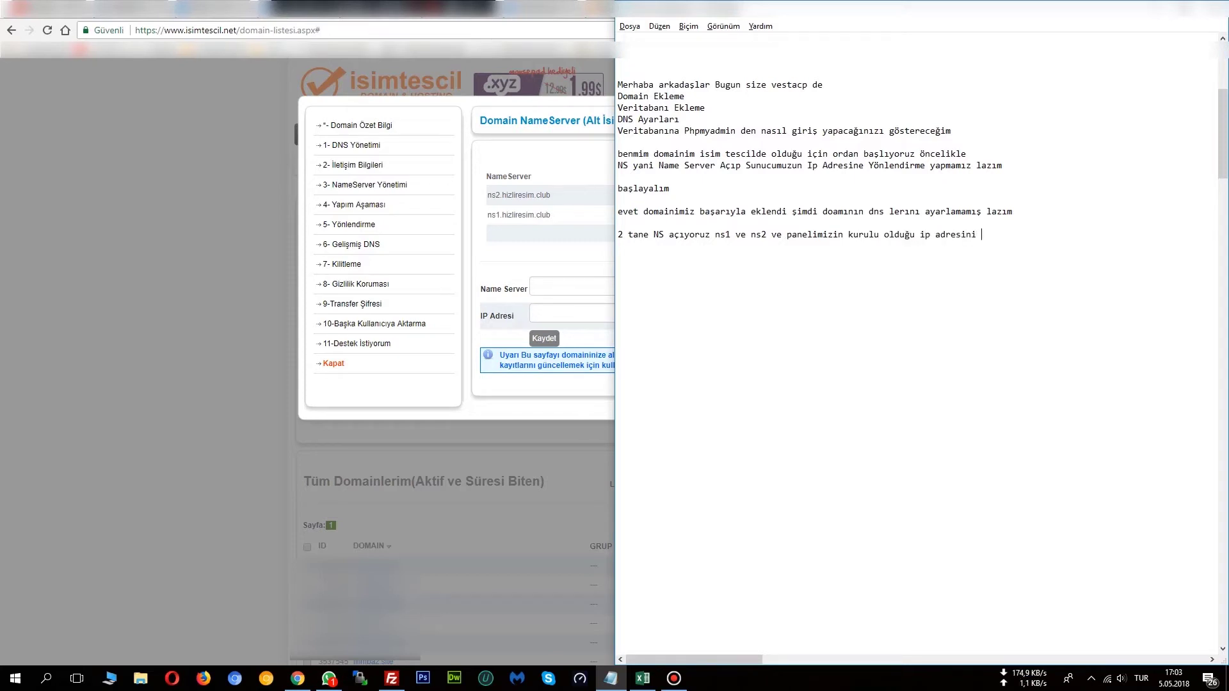
{"action": "type", "text": "giriyoruz  "}
{"action": "type", "text": "ben "}
{"action": "type", "text": "birkaç "}
{"action": "type", "text": "dk önceden"}
{"action": "type", "text": " yaptım kı "}
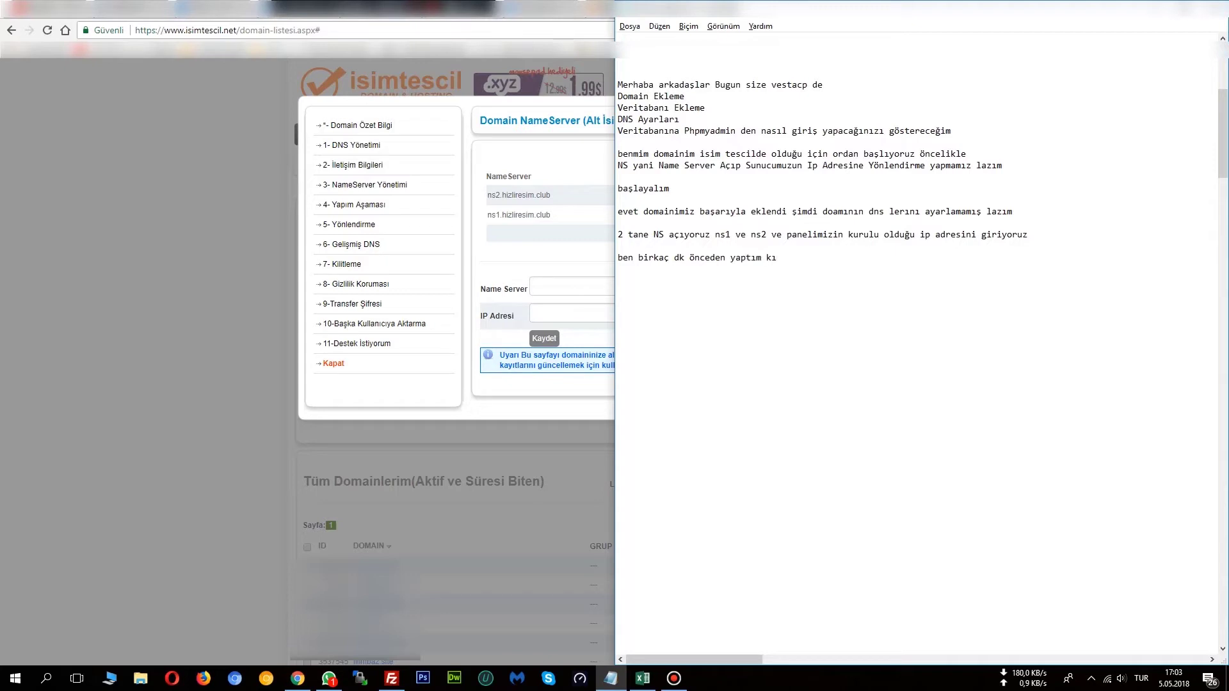
{"action": "type", "text": "dns ler çabuk güncellensın"}
Save name server ns1 with IP 35.232.68.6 copied from the VestaCP address bar.
{"action": "left_click", "coordinate": [564, 287]}
{"action": "type", "text": "ns1"}
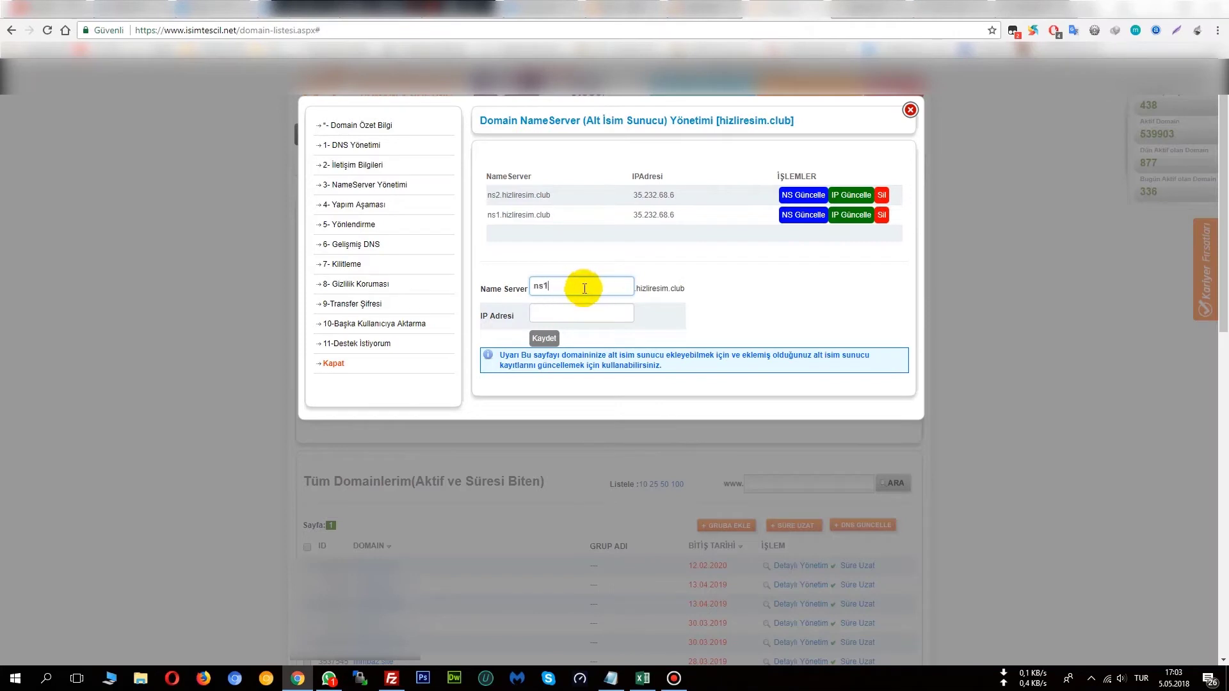
{"action": "left_click", "coordinate": [588, 311]}
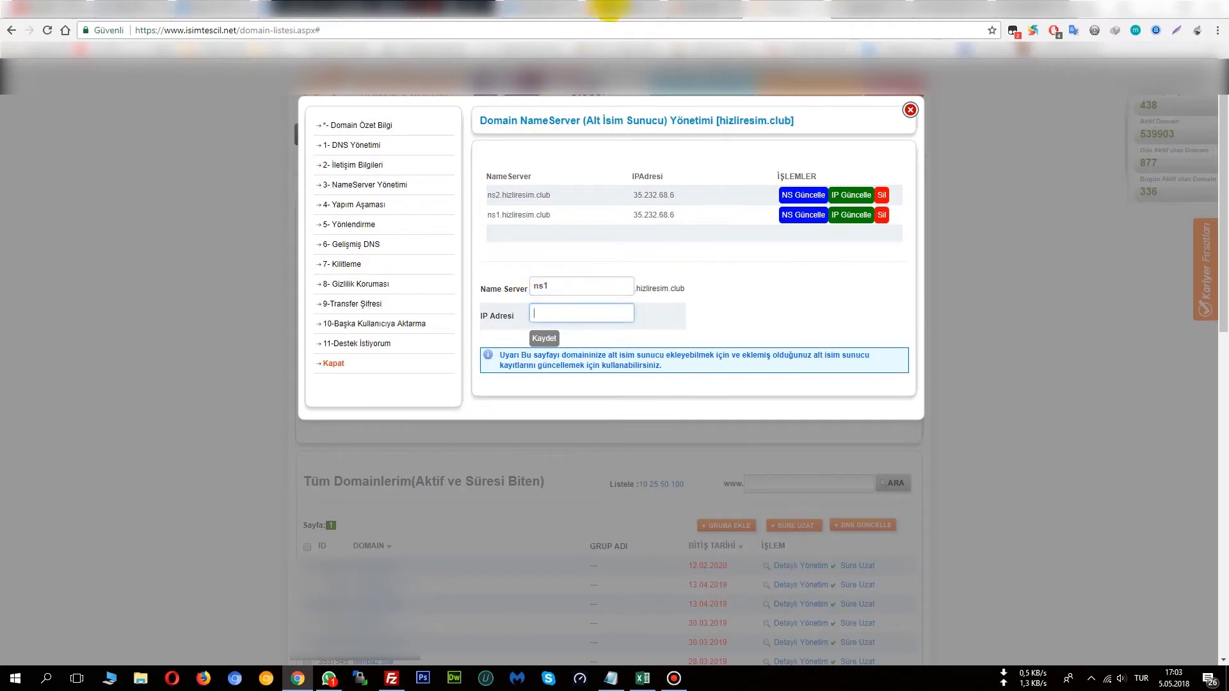
{"action": "left_click", "coordinate": [602, 8]}
{"action": "left_click_drag", "start_coordinate": [231, 30], "coordinate": [187, 30]}
{"action": "key", "text": "ctrl+c"}
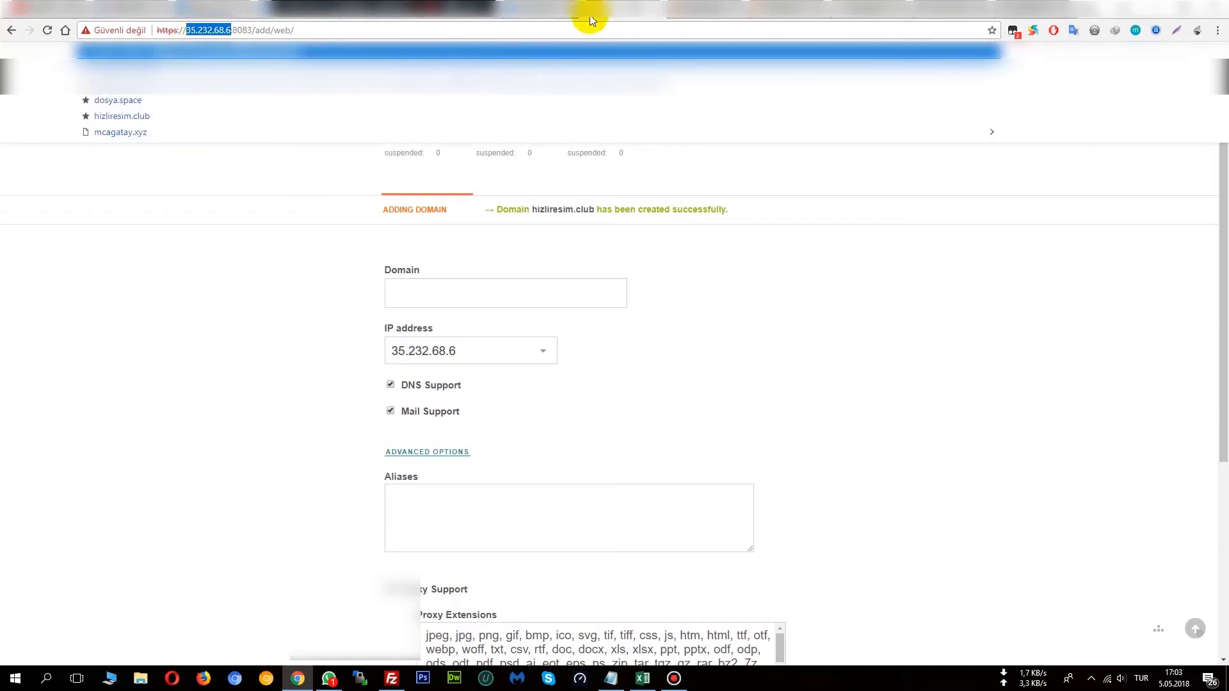
{"action": "left_click", "coordinate": [701, 8]}
{"action": "key", "text": "ctrl+v"}
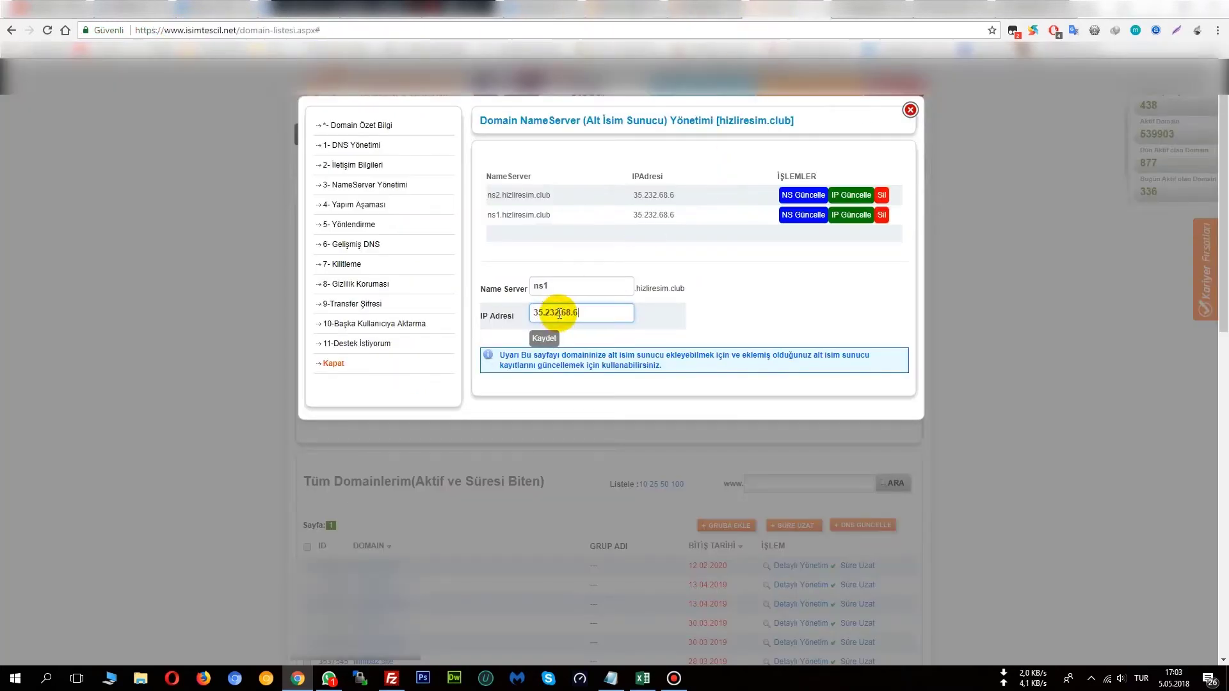
{"action": "left_click_drag", "start_coordinate": [593, 312], "coordinate": [487, 313]}
{"action": "double_click", "coordinate": [563, 285]}
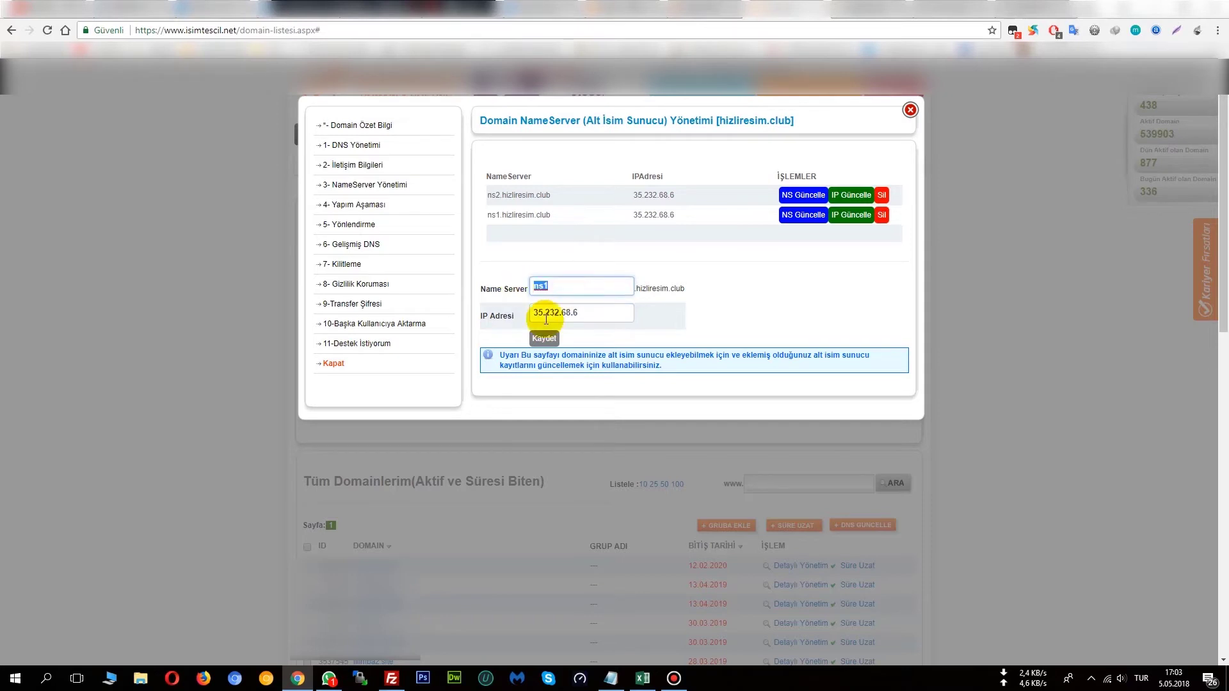
{"action": "left_click", "coordinate": [571, 336]}
{"action": "left_click", "coordinate": [544, 338]}
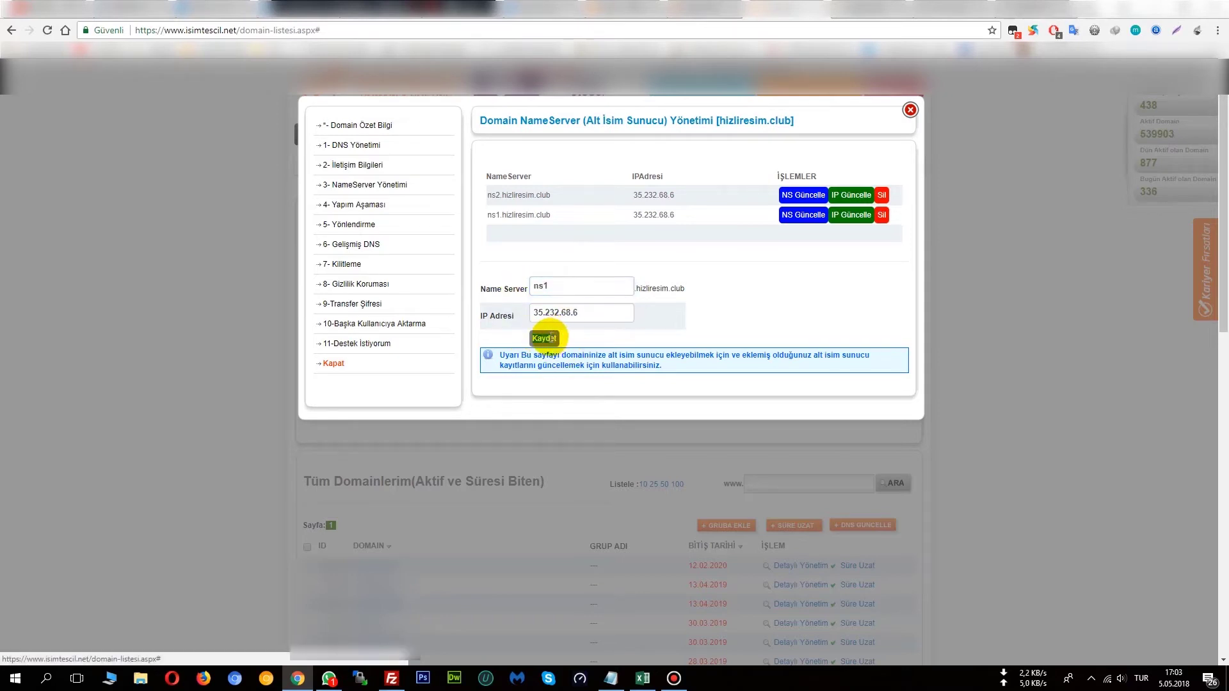
Review the ns1 and ns2 rows, then go to the domain's 1- DNS Yönetimi page.
{"action": "left_click_drag", "start_coordinate": [672, 194], "coordinate": [482, 202]}
{"action": "left_click", "coordinate": [576, 221]}
{"action": "left_click_drag", "start_coordinate": [679, 215], "coordinate": [492, 218]}
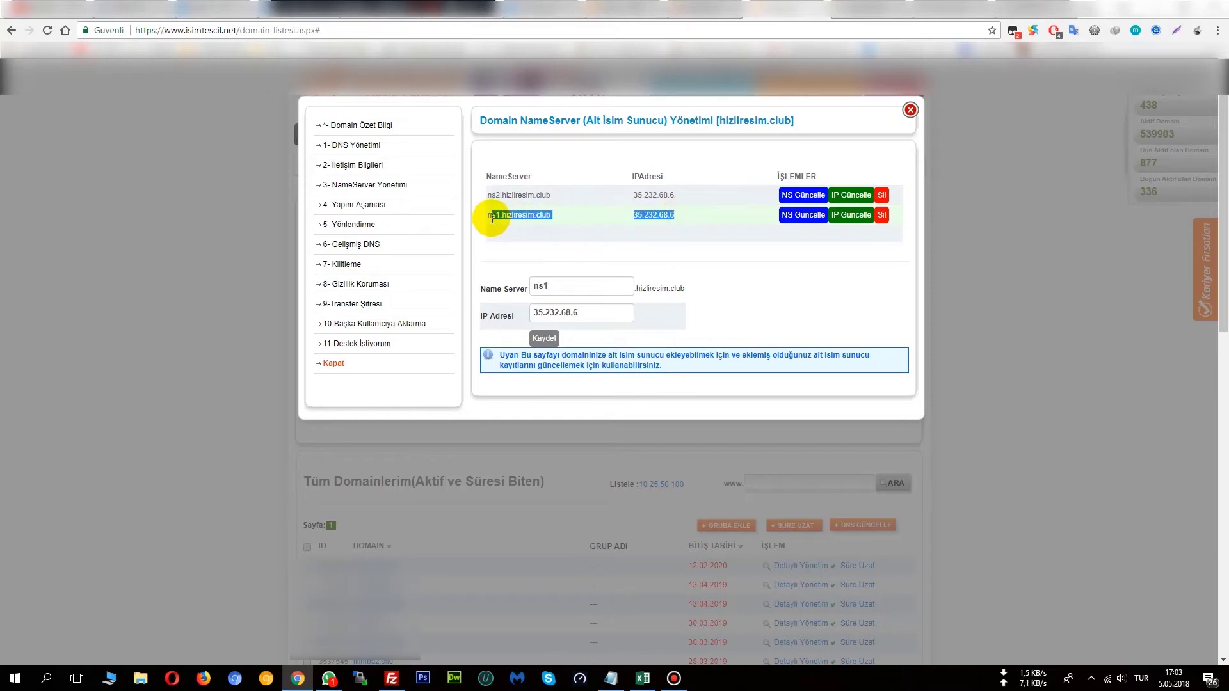
{"action": "left_click", "coordinate": [517, 247]}
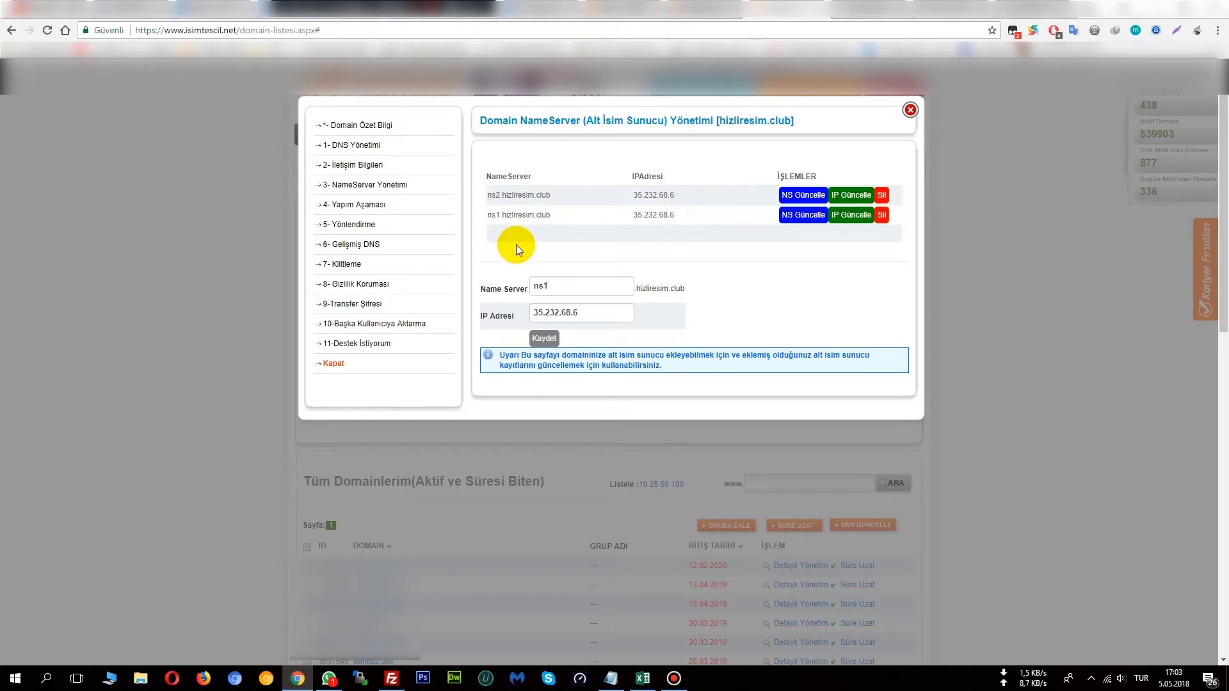
{"action": "left_click", "coordinate": [371, 152]}
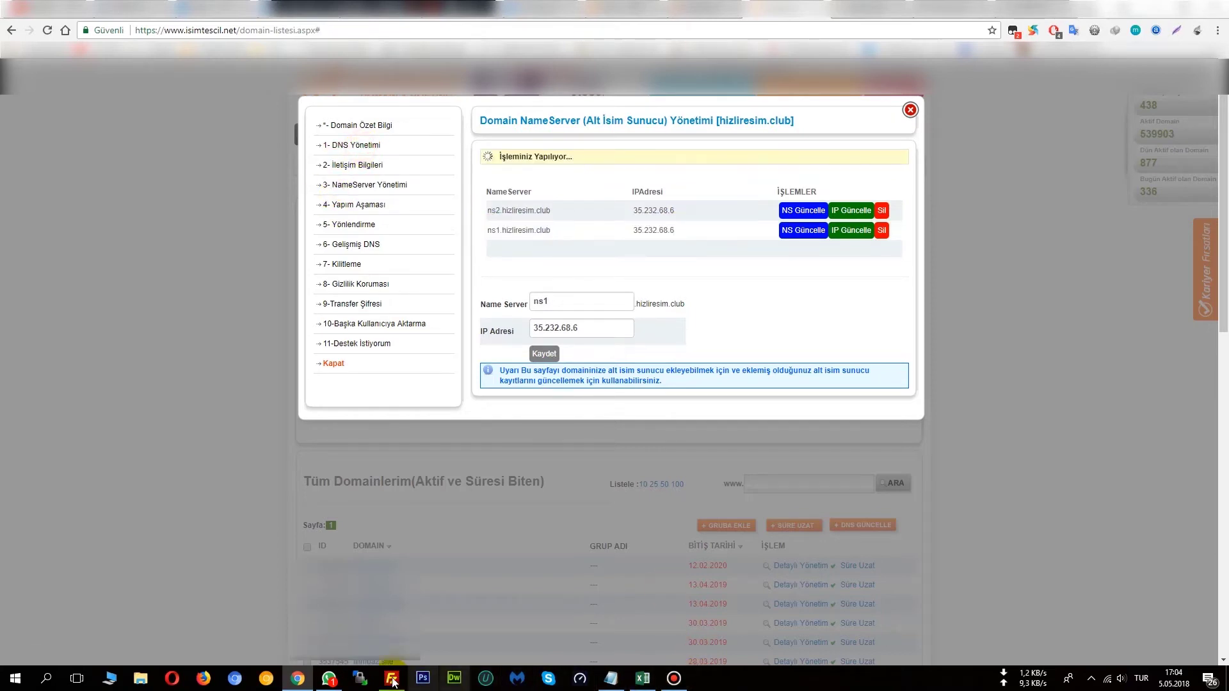
Note that after adding name servers and their IPs, the DNS address must change.
{"action": "left_click", "coordinate": [612, 681]}
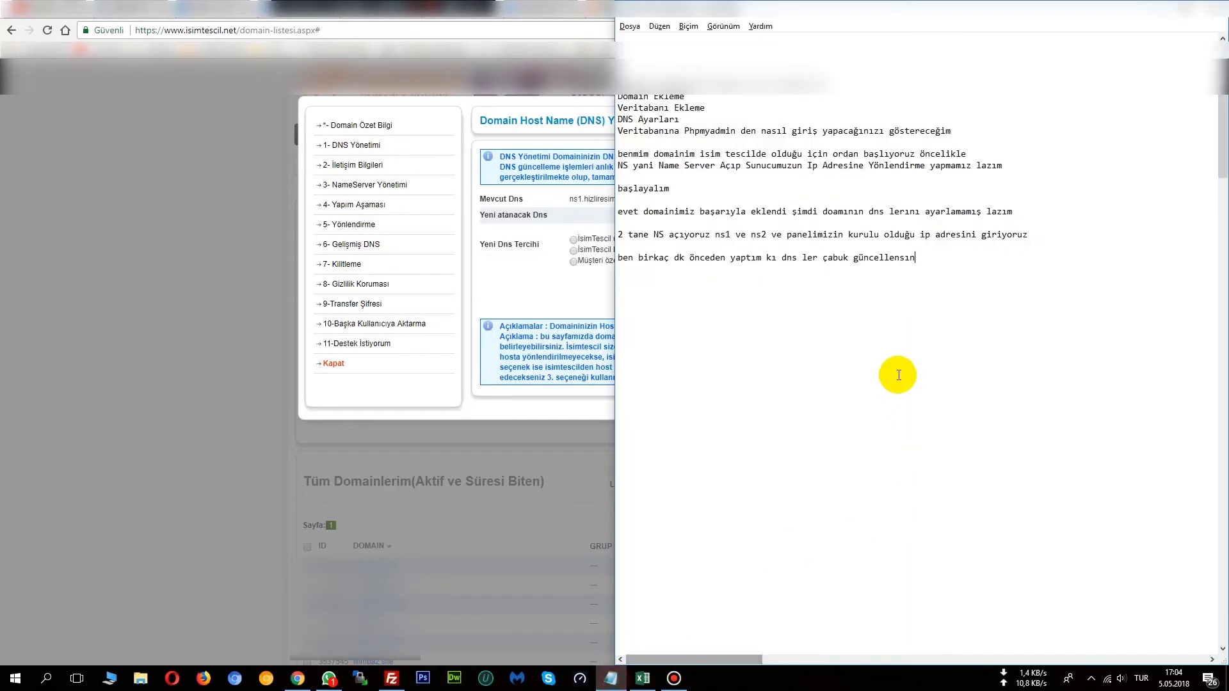
{"action": "left_click", "coordinate": [926, 281]}
{"action": "type", "text": "na"}
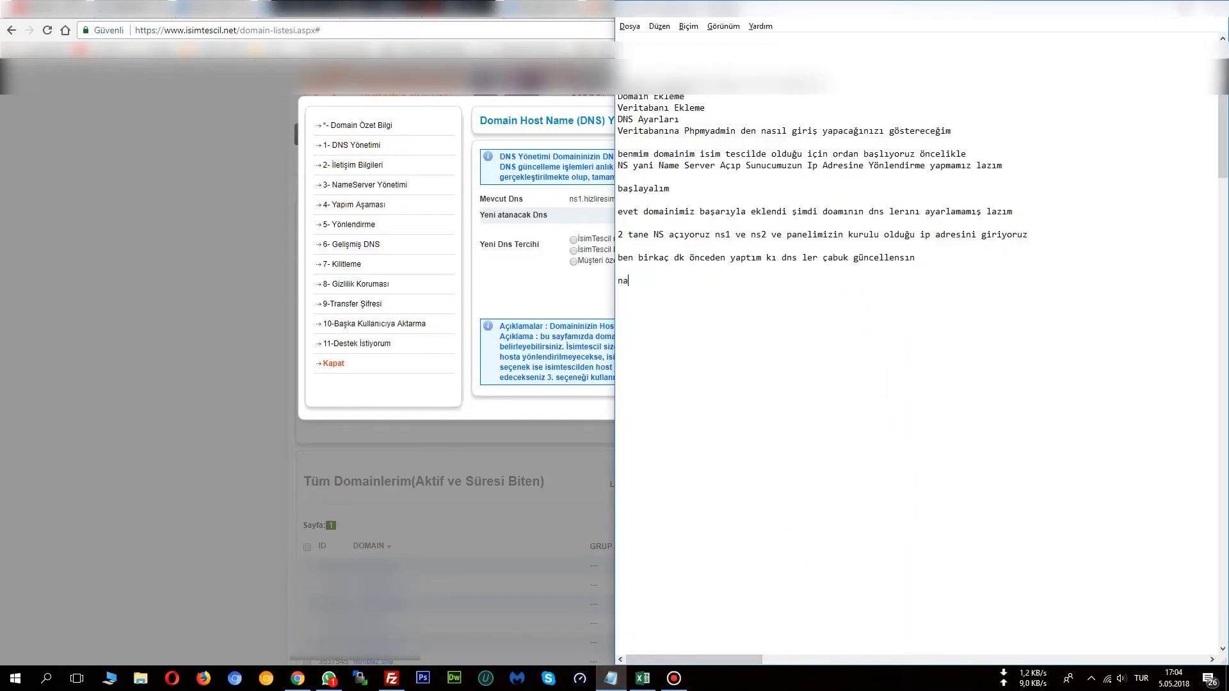
{"action": "type", "text": "me serverler"}
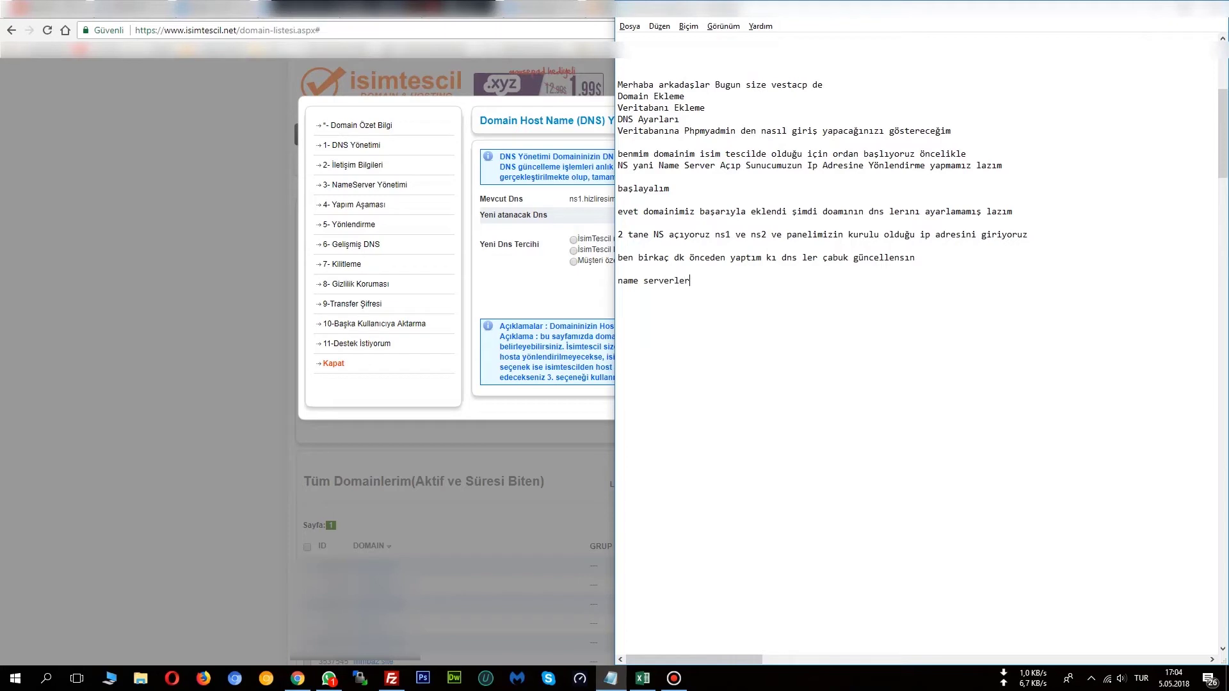
{"action": "type", "text": "ını ekledıkten ve ıp lerını yazdıktan od"}
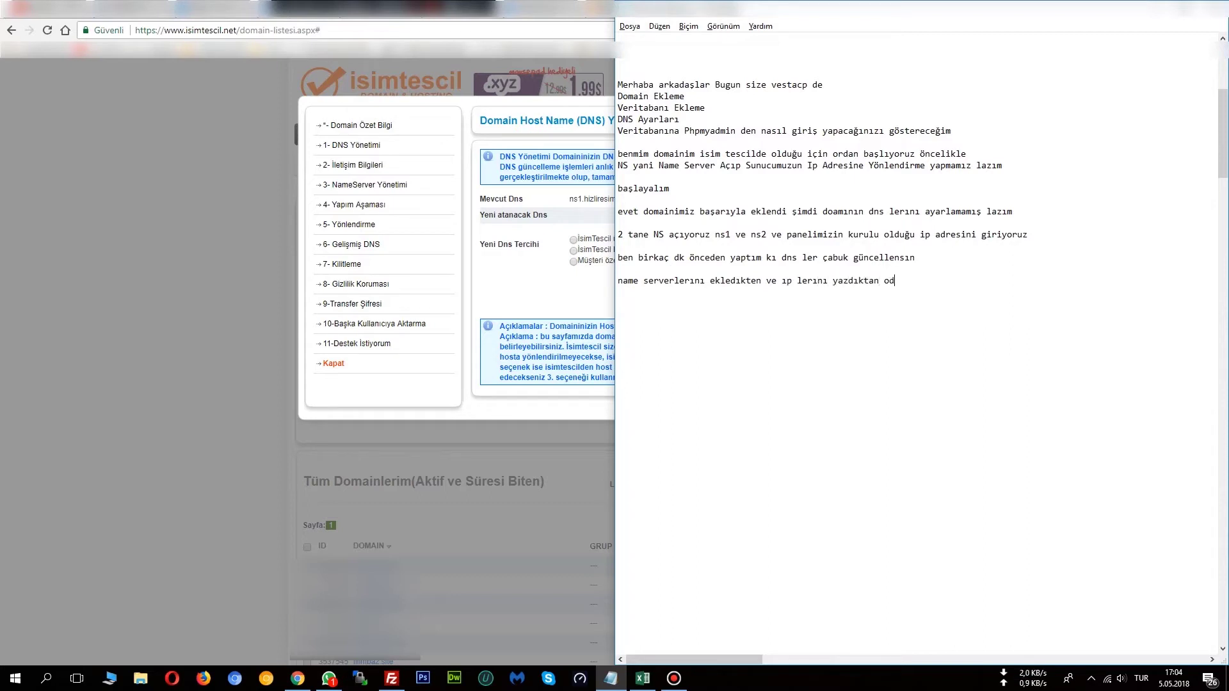
{"action": "key", "text": "BackSpace"}
{"action": "key", "text": "BackSpace"}
{"action": "type", "text": "sonra DNS adresini değiştirmemiz lazım"}
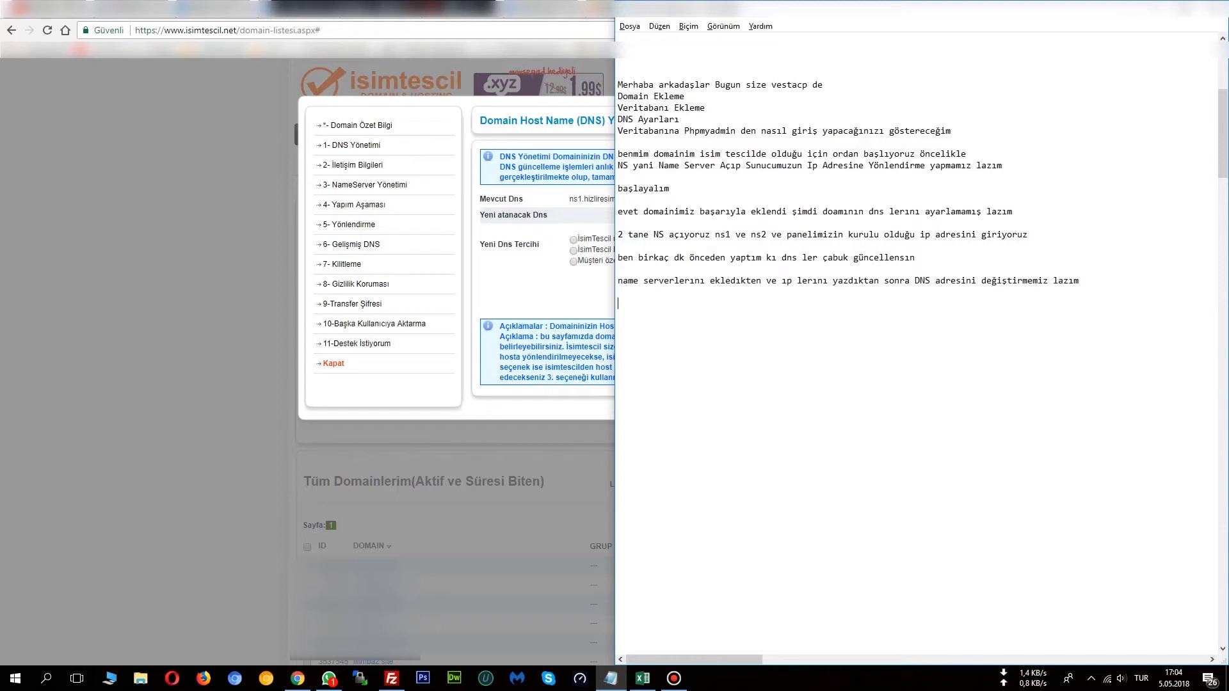
Add the example lines ns1.domain.com and ns2.domain.com.
{"action": "type", "text": "ns1.domaşn"}
{"action": "key", "text": "BackSpace"}
{"action": "key", "text": "BackSpace"}
{"action": "type", "text": "in"}
{"action": "type", "text": ".com "}
{"action": "type", "text": "ns"}
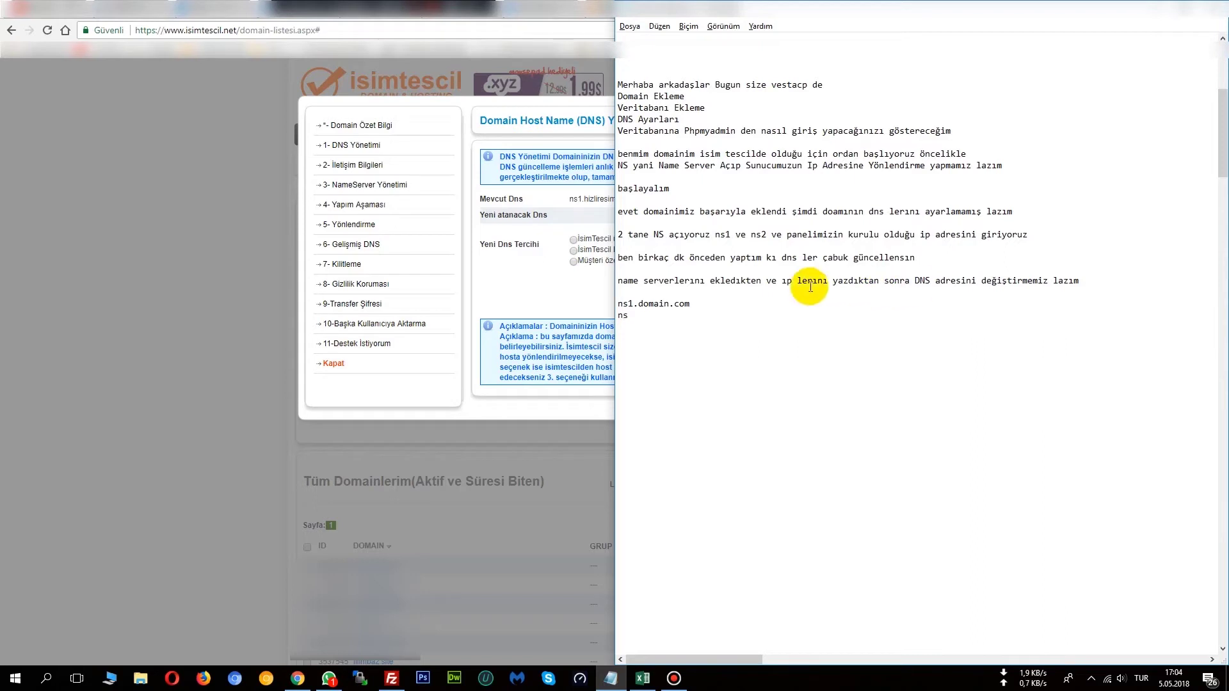
{"action": "left_click_drag", "start_coordinate": [708, 302], "coordinate": [597, 309]}
{"action": "key", "text": "ctrl+c"}
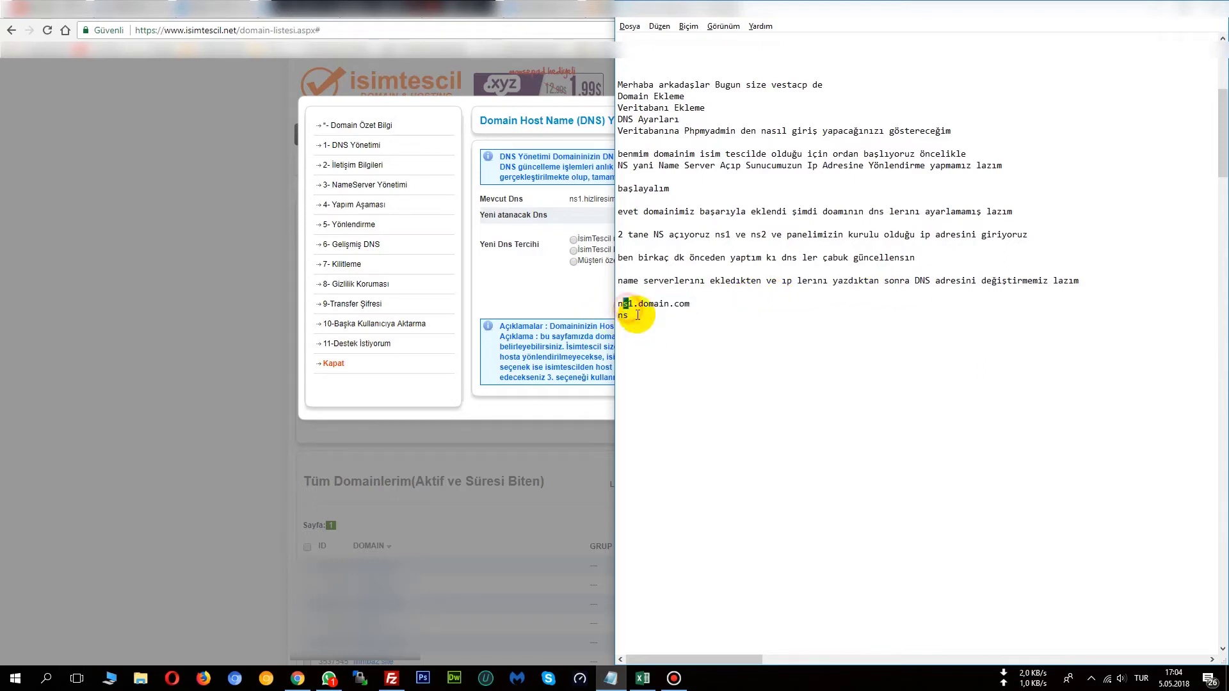
{"action": "double_click", "coordinate": [623, 315]}
{"action": "key", "text": "ctrl+v"}
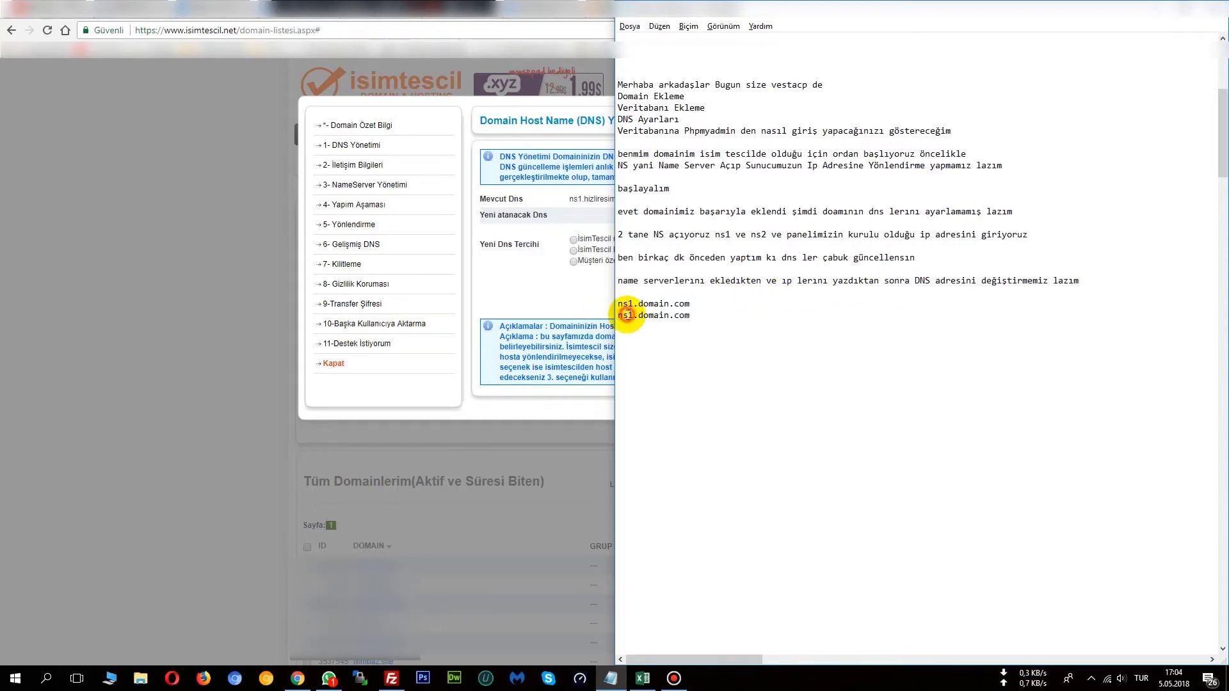
{"action": "left_click", "coordinate": [633, 314]}
{"action": "key", "text": "BackSpace"}
{"action": "type", "text": "2"}
{"action": "left_click", "coordinate": [713, 311]}
{"action": "key", "text": "Return"}
Explain the change for hizliresim.club, listing ns1.hizliresim.club and ns2.hizliresim.club.
{"action": "type", "text": "şeklinde dns le"}
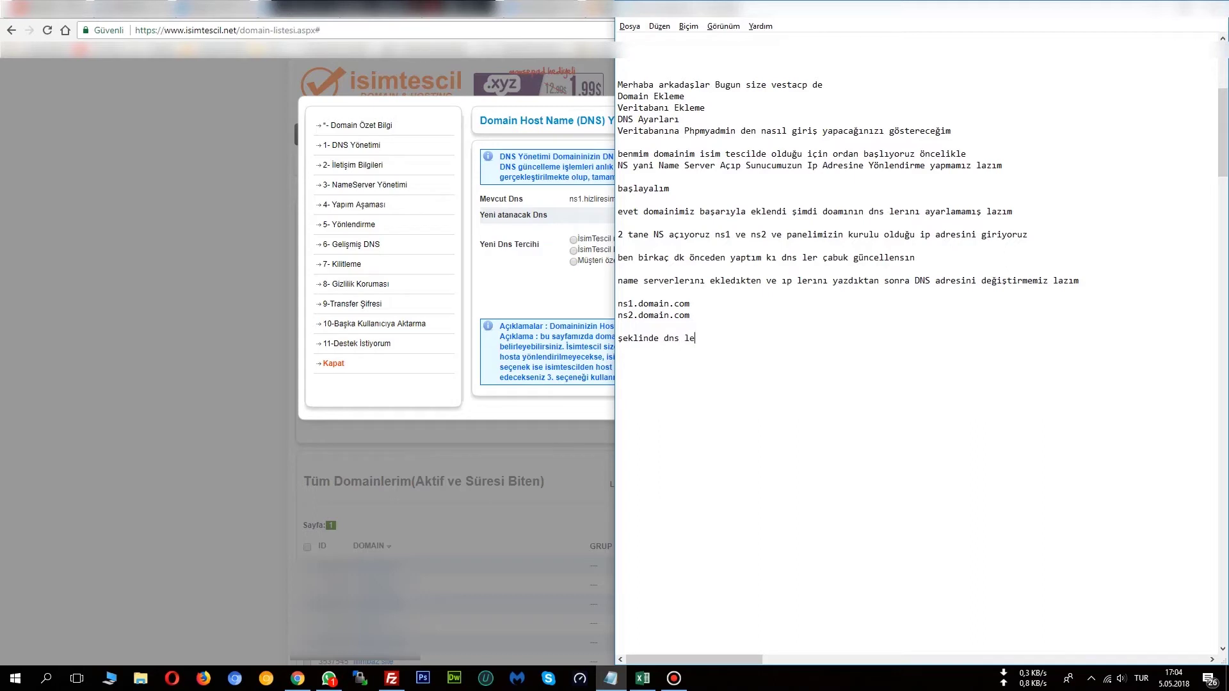
{"action": "type", "text": "rinizi değiştirin  "}
{"action": "type", "text": "benim alan"}
{"action": "type", "text": " adım"}
{"action": "type", "text": " h"}
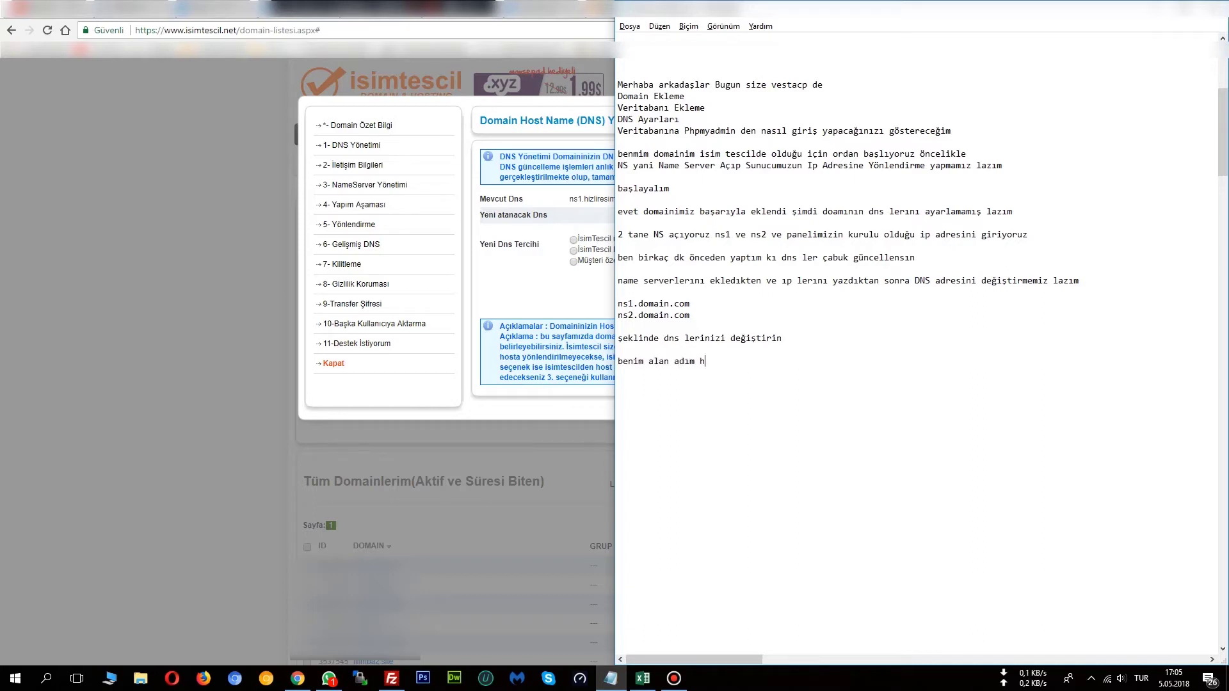
{"action": "type", "text": "izliresim.club ben de onları şu şekilde y"}
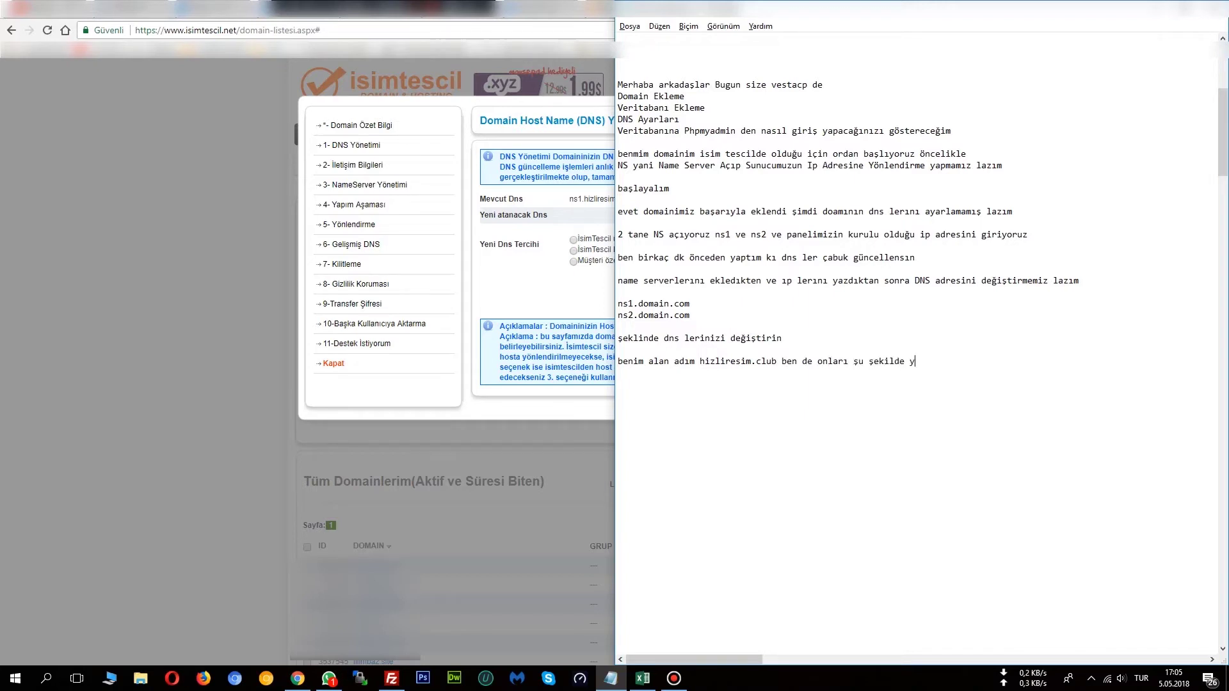
{"action": "type", "text": "aptım"}
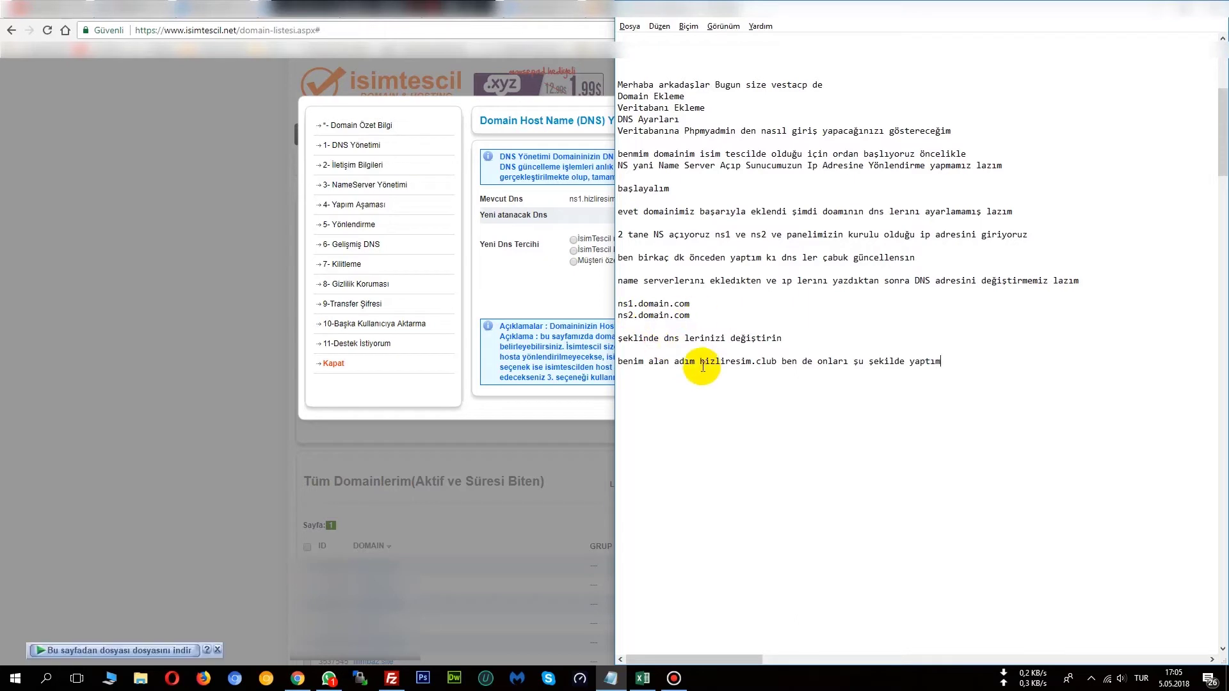
{"action": "left_click_drag", "start_coordinate": [701, 361], "coordinate": [777, 362]}
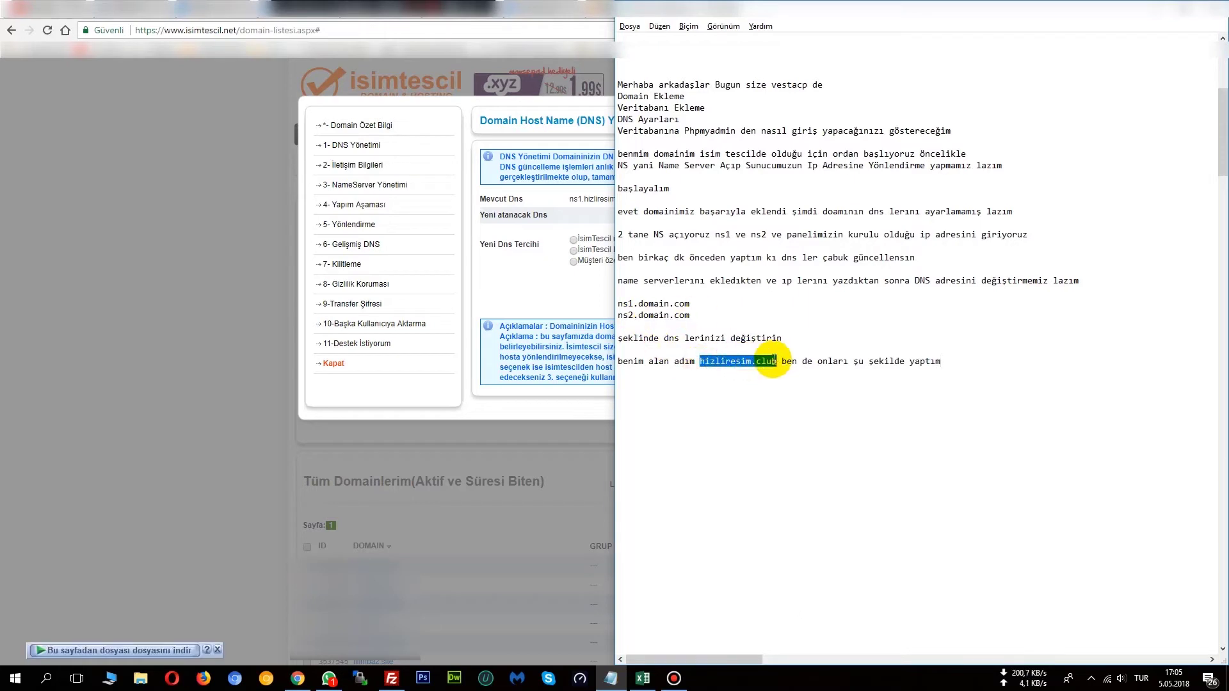
{"action": "left_click", "coordinate": [647, 385]}
{"action": "type", "text": "ns1"}
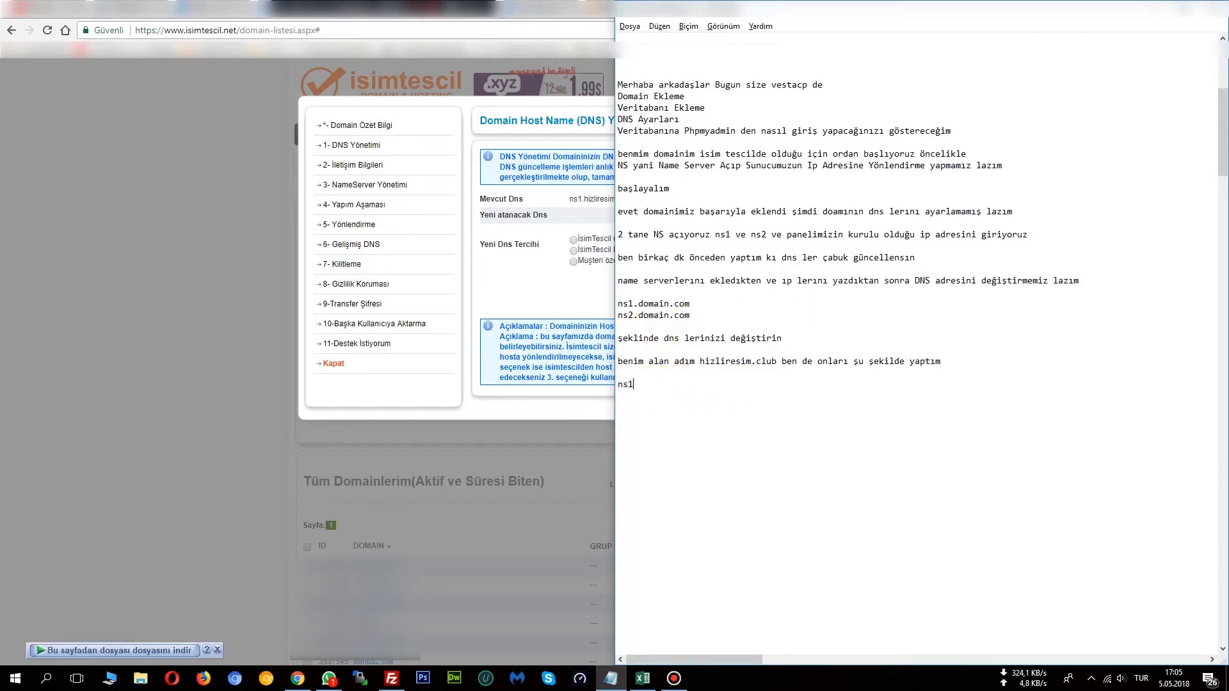
{"action": "type", "text": ".hizliresim.club4"}
{"action": "type", "text": "ns"}
{"action": "type", "text": "2."}
{"action": "key", "text": "ctrl+v"}
{"action": "key", "text": "Return"}
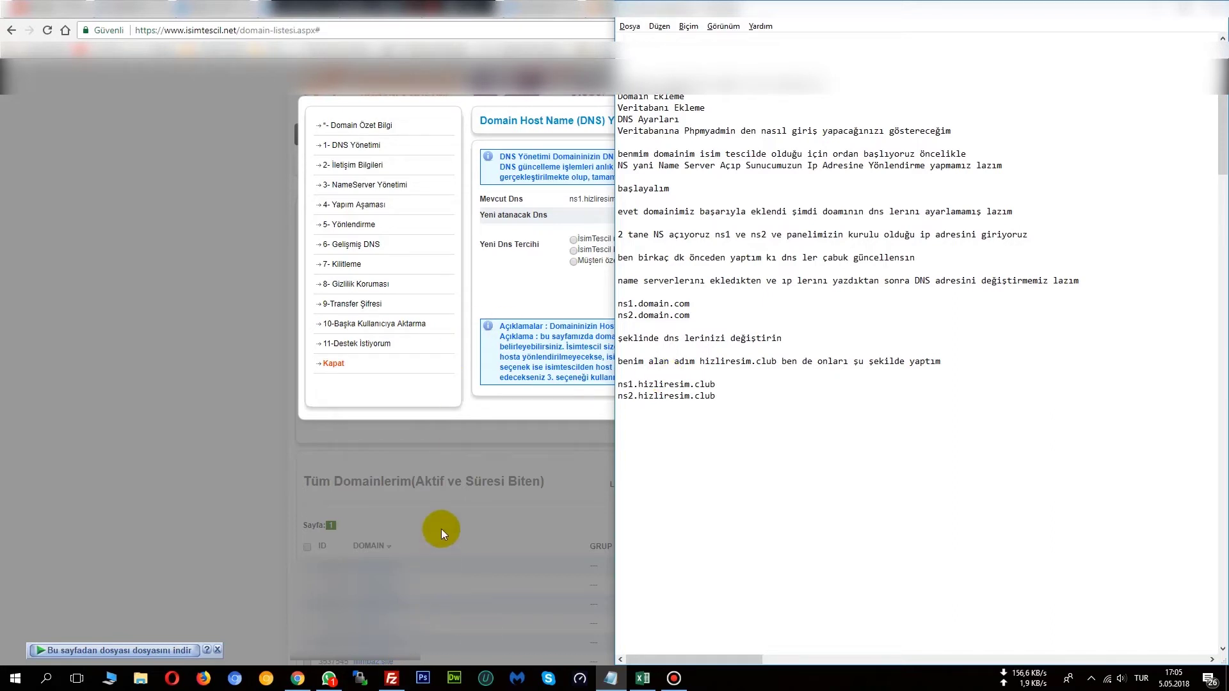
Choose the 'Müşteri özel Dns'ler' custom nameserver option for hizliresim.club.
{"action": "left_click", "coordinate": [547, 293]}
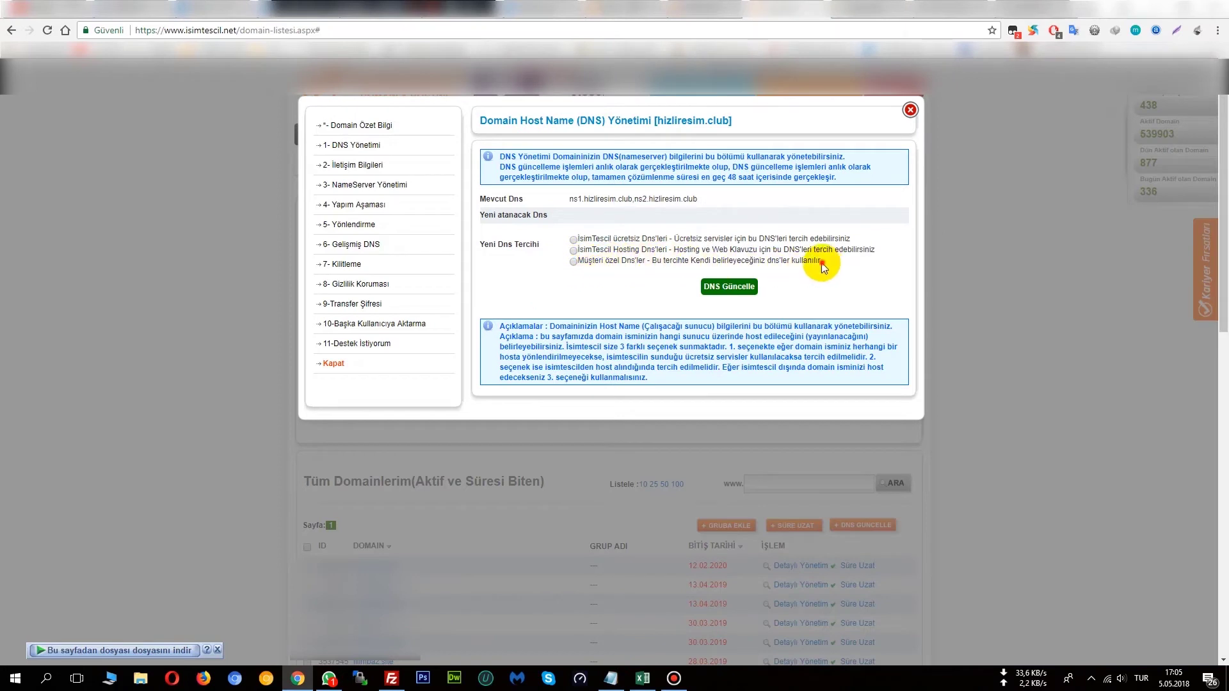
{"action": "left_click_drag", "start_coordinate": [821, 262], "coordinate": [588, 262]}
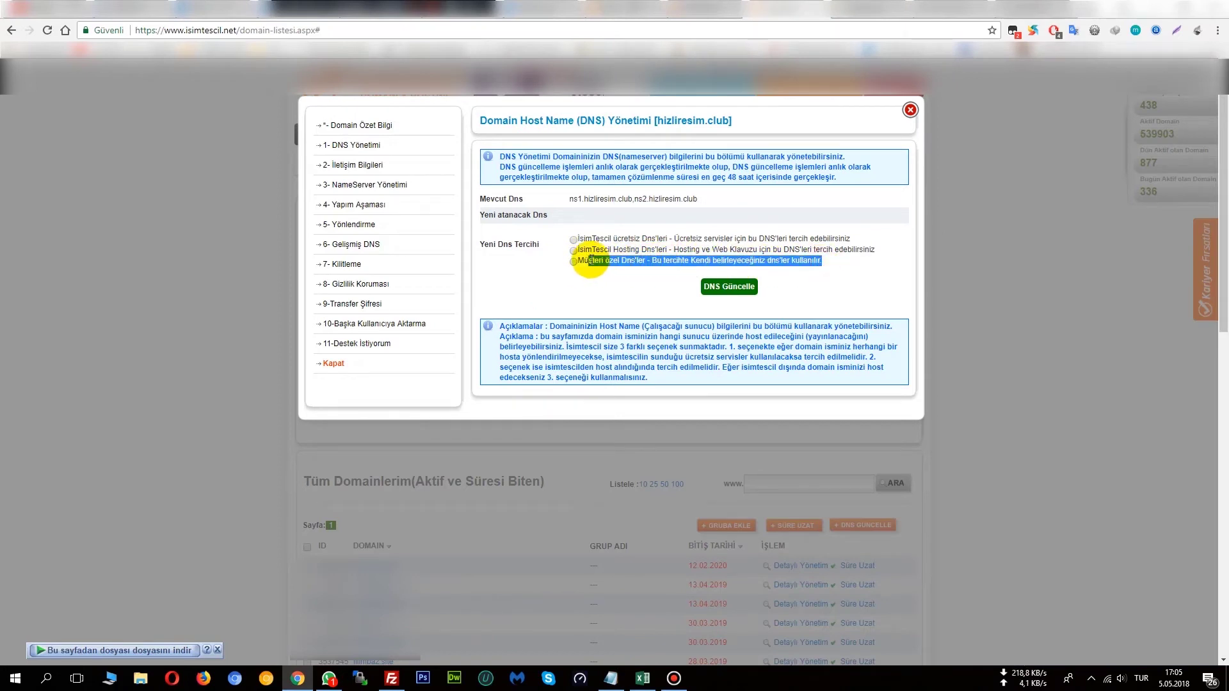
{"action": "left_click", "coordinate": [578, 271]}
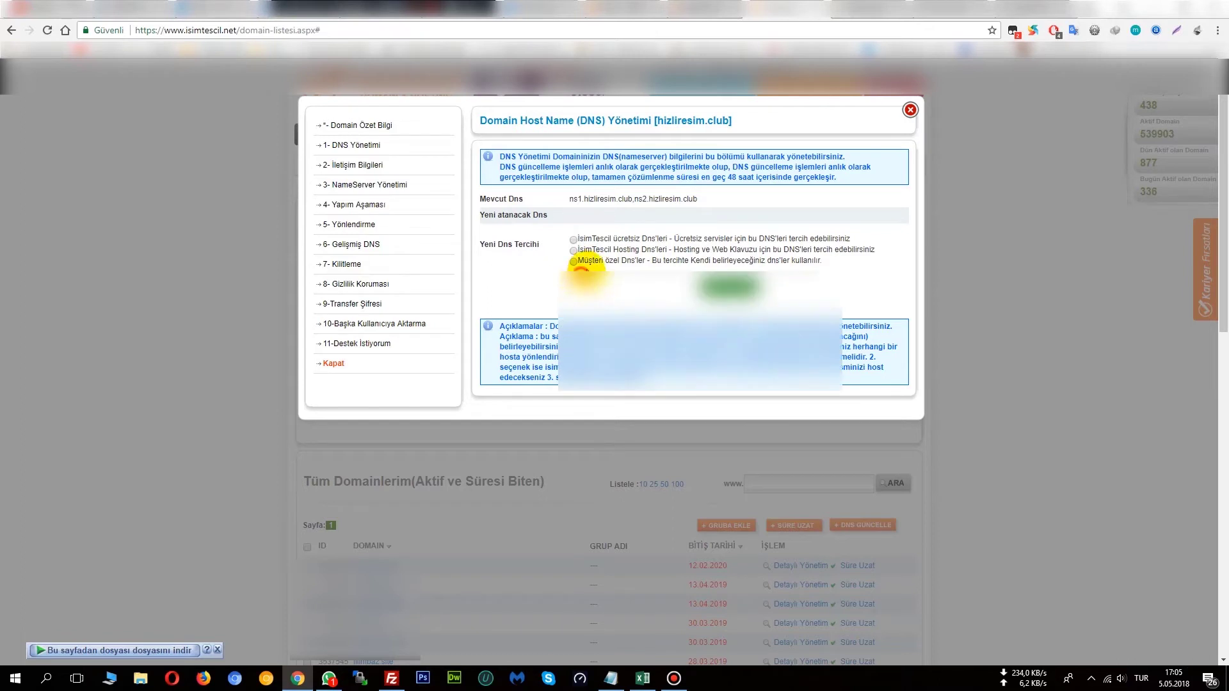
{"action": "left_click", "coordinate": [573, 261]}
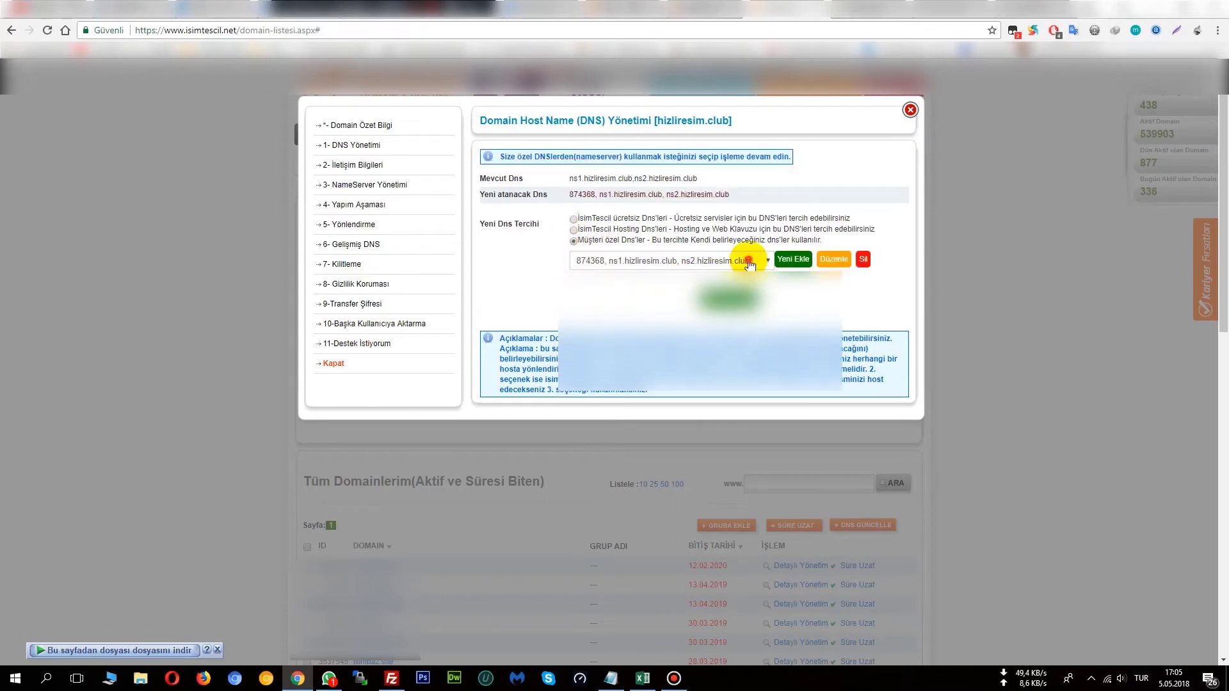
Add Dns1 ns1.hizliresim.club and Dns2 ns2.hizliresim.club, save, and close the dialog.
{"action": "left_click", "coordinate": [793, 260]}
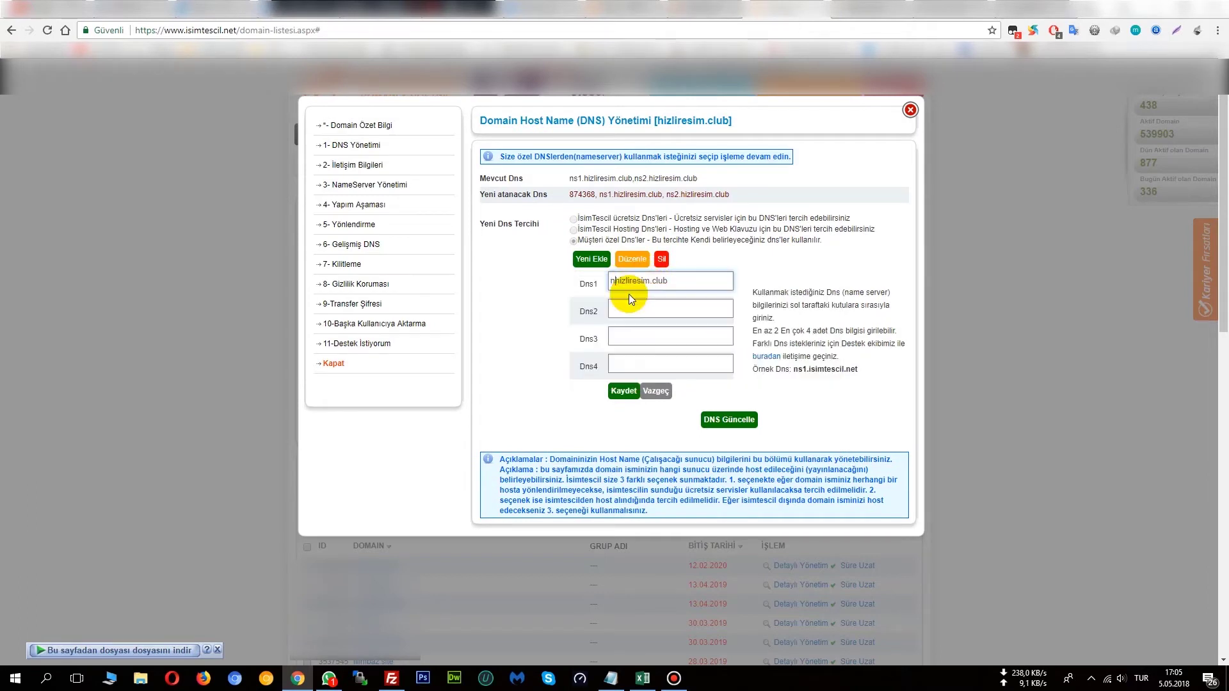
{"action": "type", "text": "ub"}
{"action": "type", "text": "."}
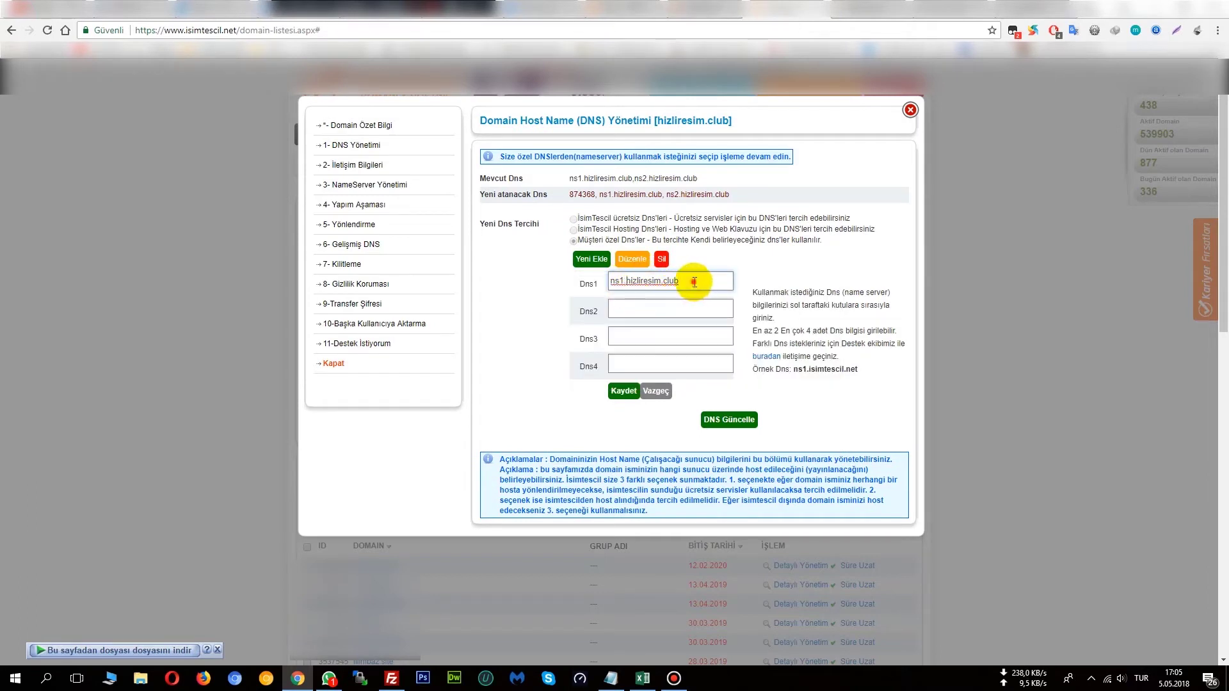
{"action": "left_click_drag", "start_coordinate": [691, 282], "coordinate": [602, 289]}
{"action": "key", "text": "ctrl+c"}
{"action": "left_click", "coordinate": [638, 308]}
{"action": "key", "text": "ctrl+v"}
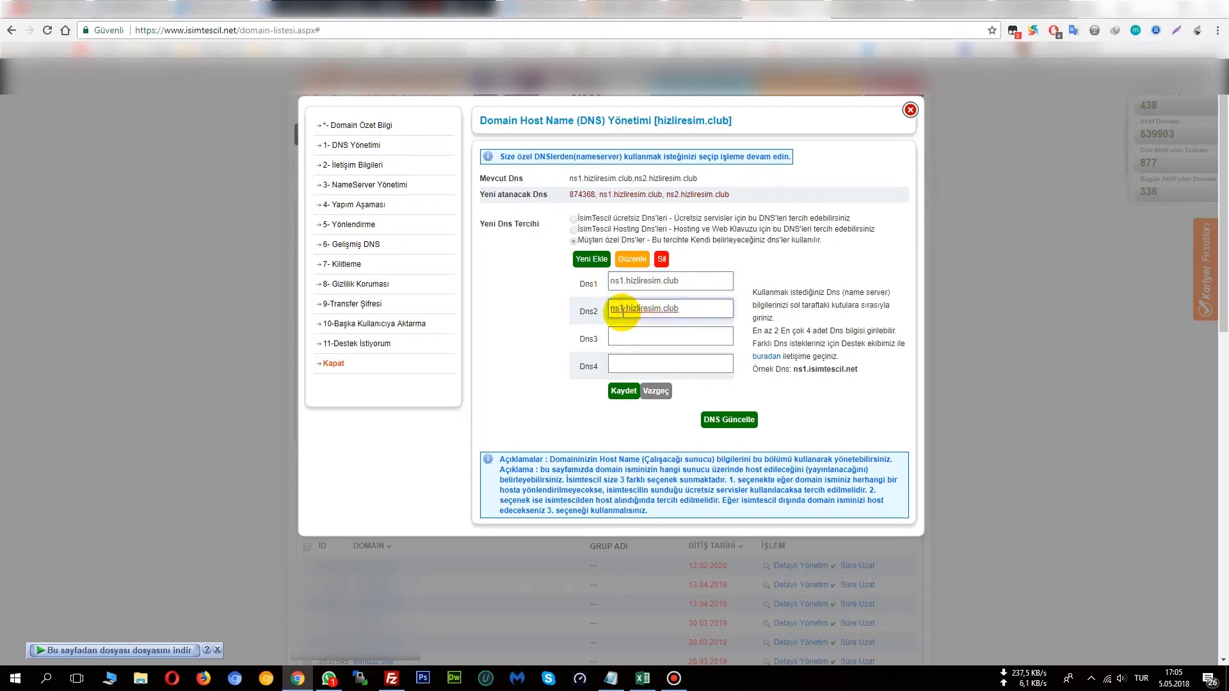
{"action": "left_click", "coordinate": [622, 310]}
{"action": "type", "text": "2"}
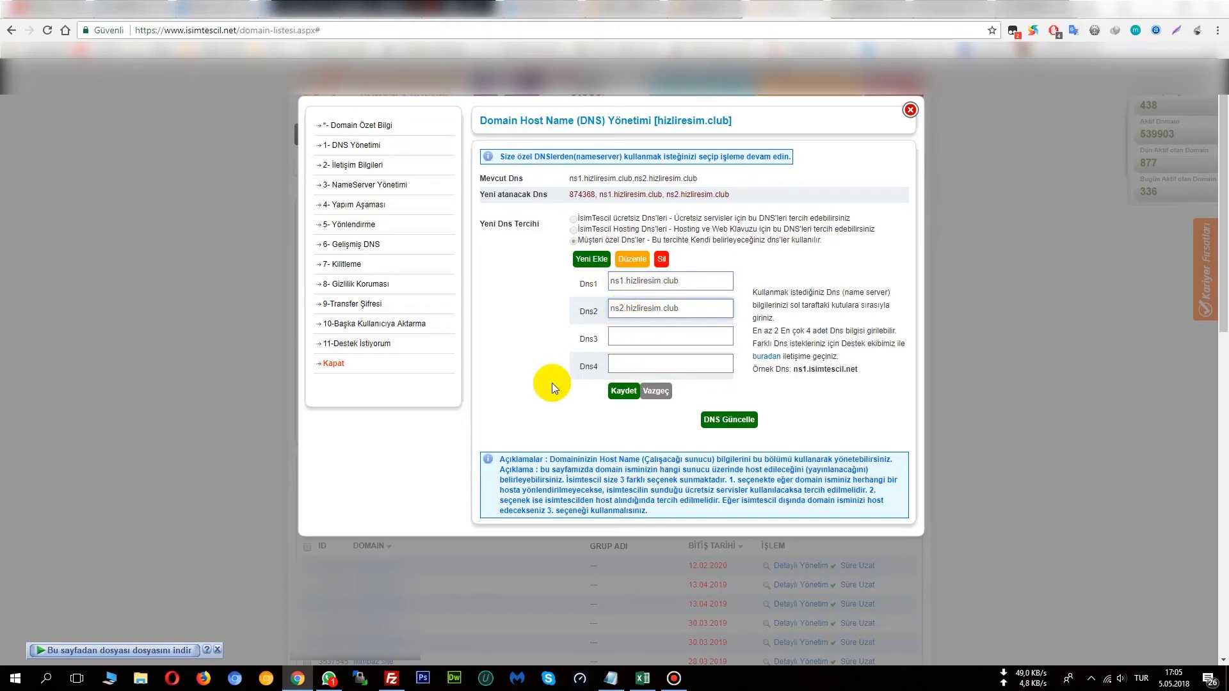
{"action": "left_click_drag", "start_coordinate": [697, 282], "coordinate": [603, 284]}
{"action": "triple_click", "coordinate": [684, 313]}
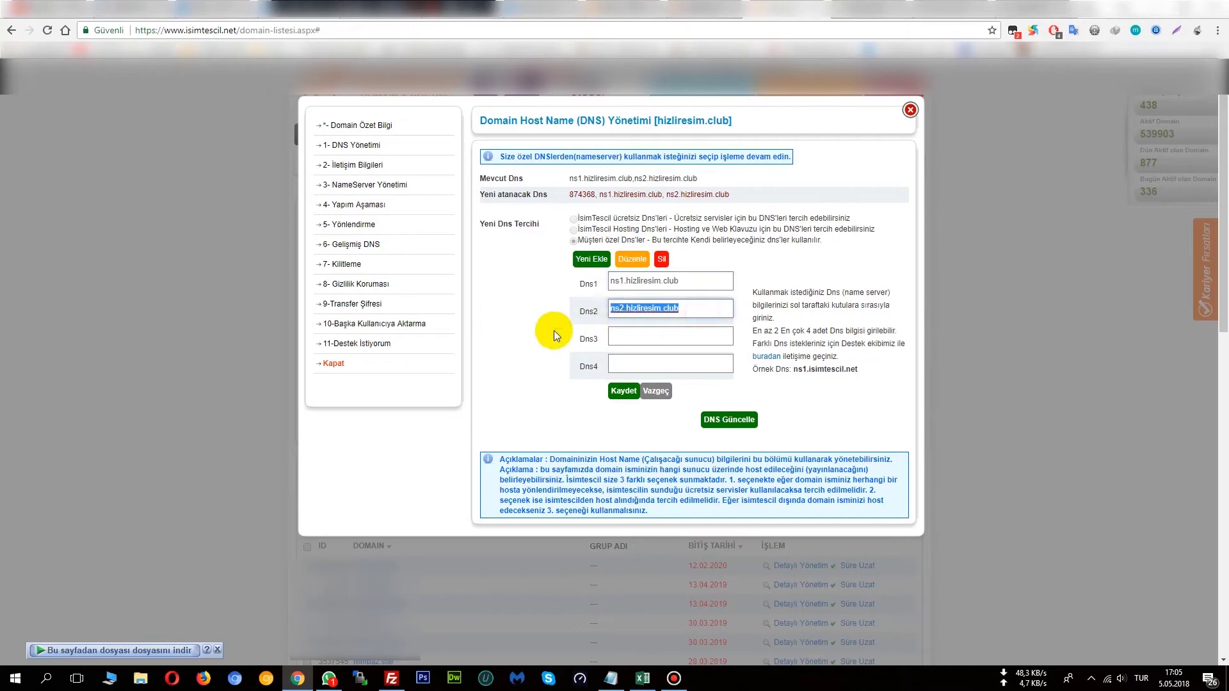
{"action": "left_click", "coordinate": [544, 327]}
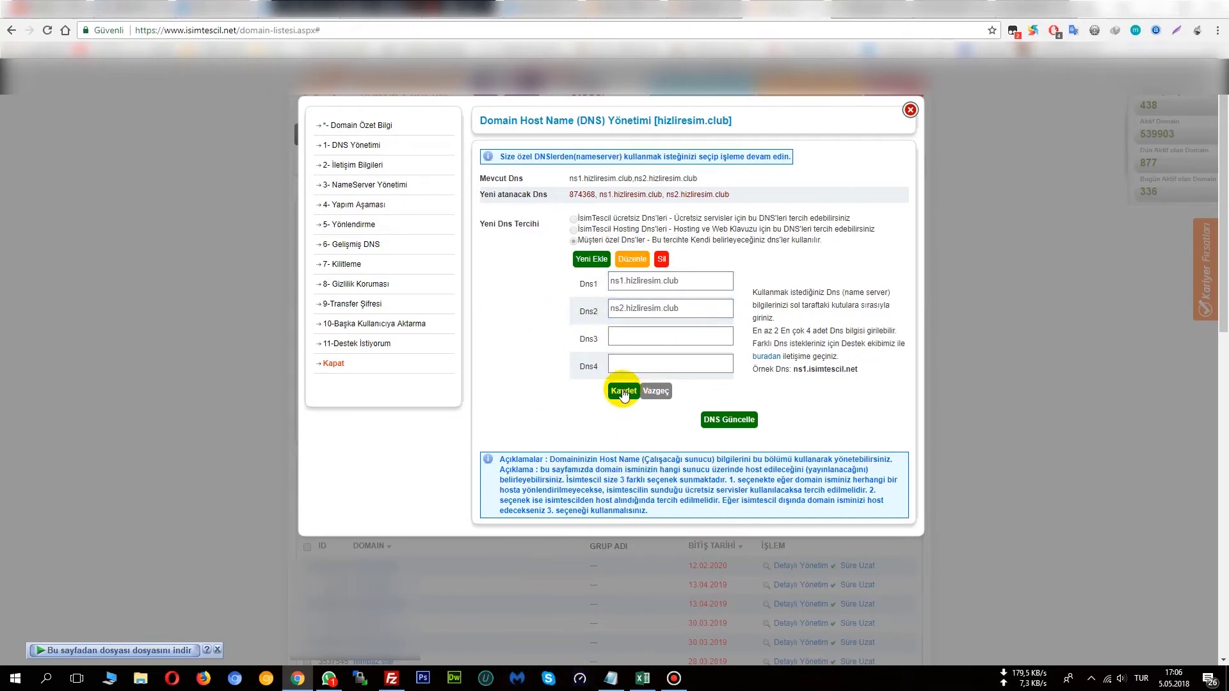
{"action": "left_click", "coordinate": [654, 392]}
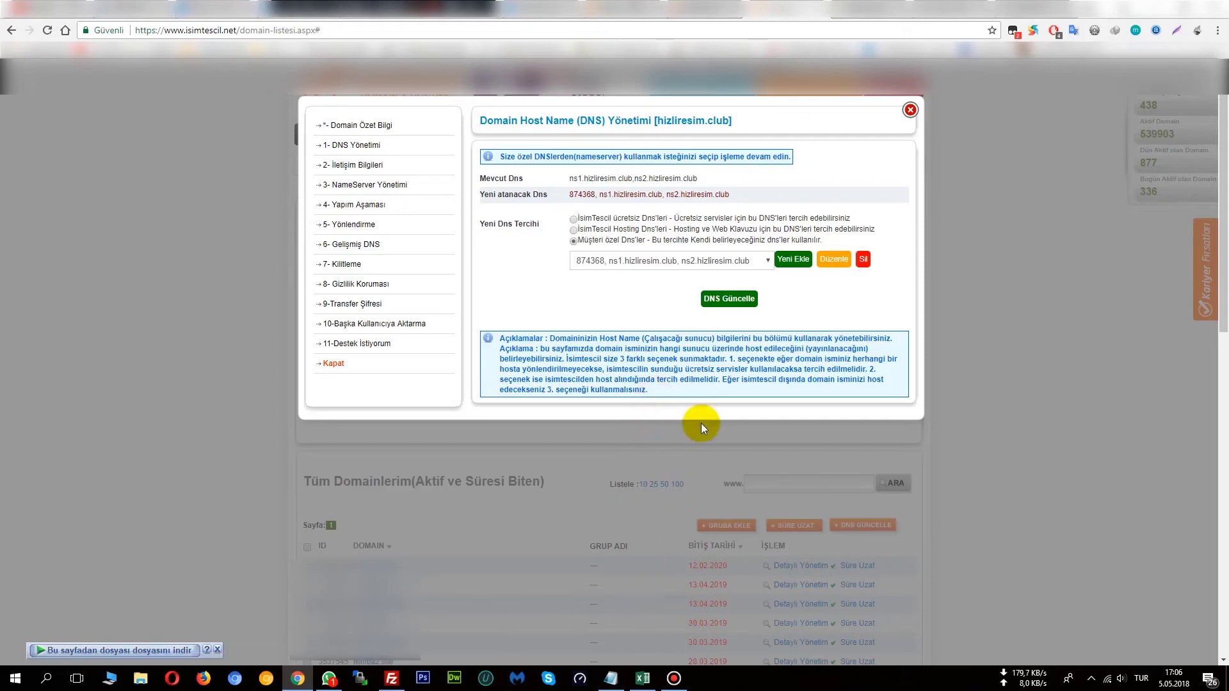
{"action": "left_click", "coordinate": [909, 108]}
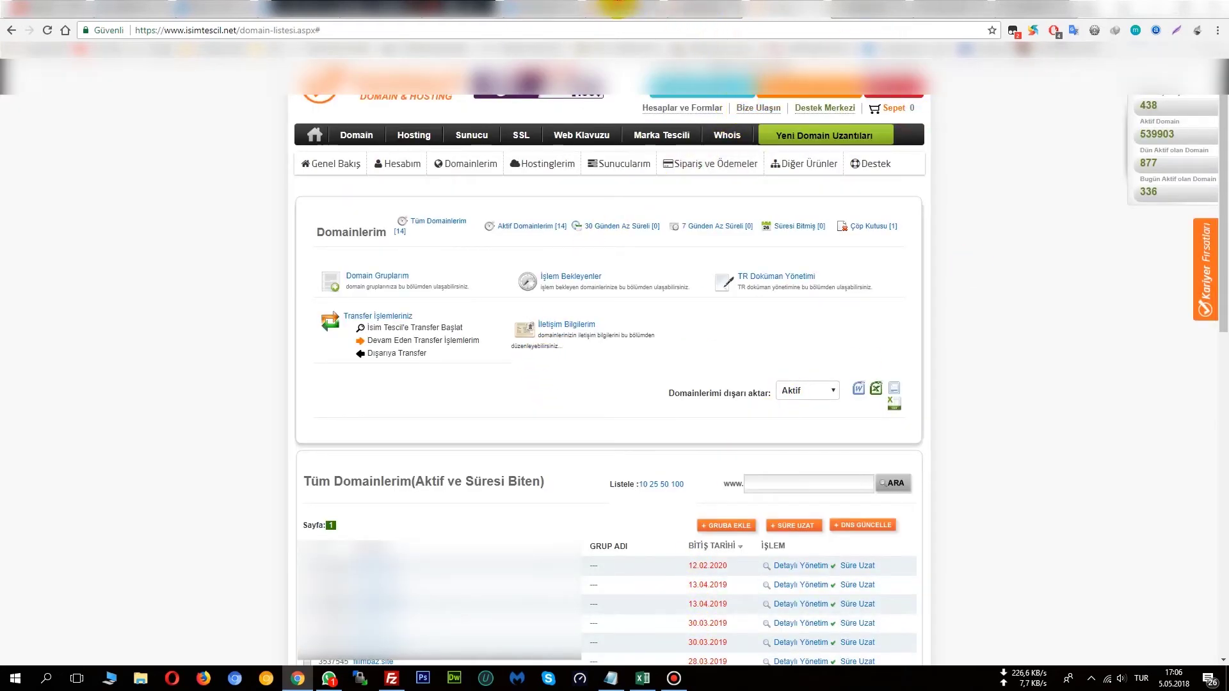
Add the note 'tamam dns lerde bitti bakalım guncellenmısmı' below the name server lines.
{"action": "left_click", "coordinate": [617, 7]}
{"action": "left_click", "coordinate": [610, 678]}
{"action": "left_click", "coordinate": [702, 442]}
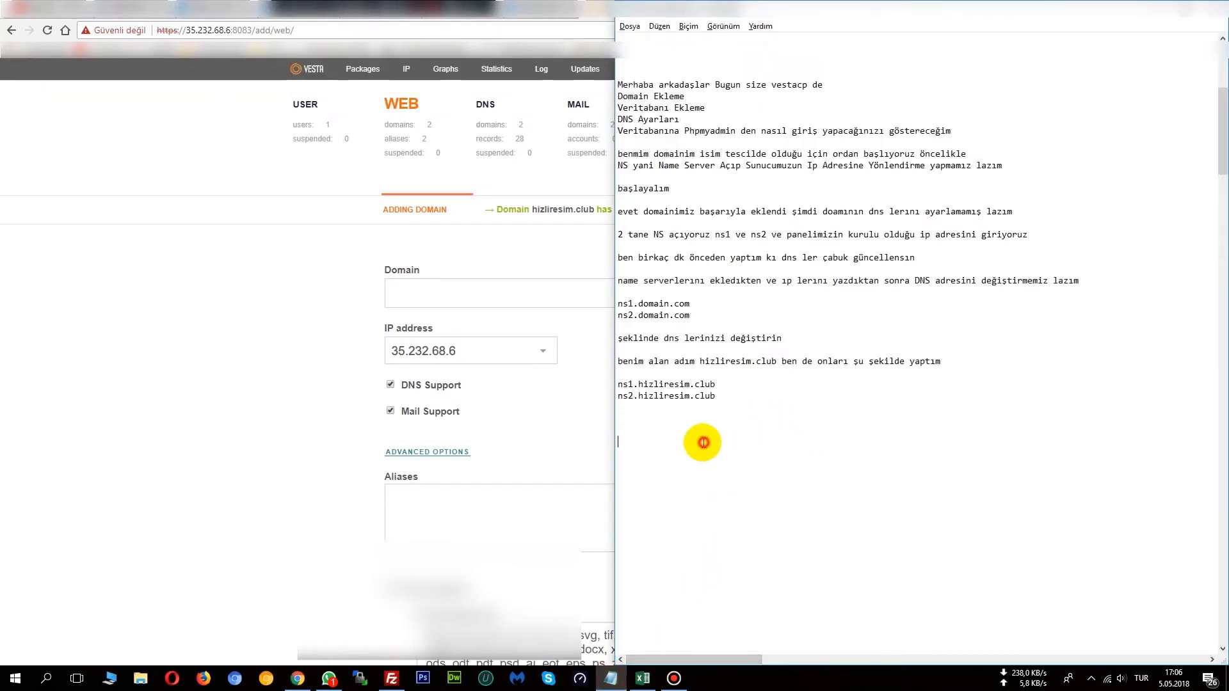
{"action": "left_click", "coordinate": [672, 420]}
{"action": "type", "text": "tamam"}
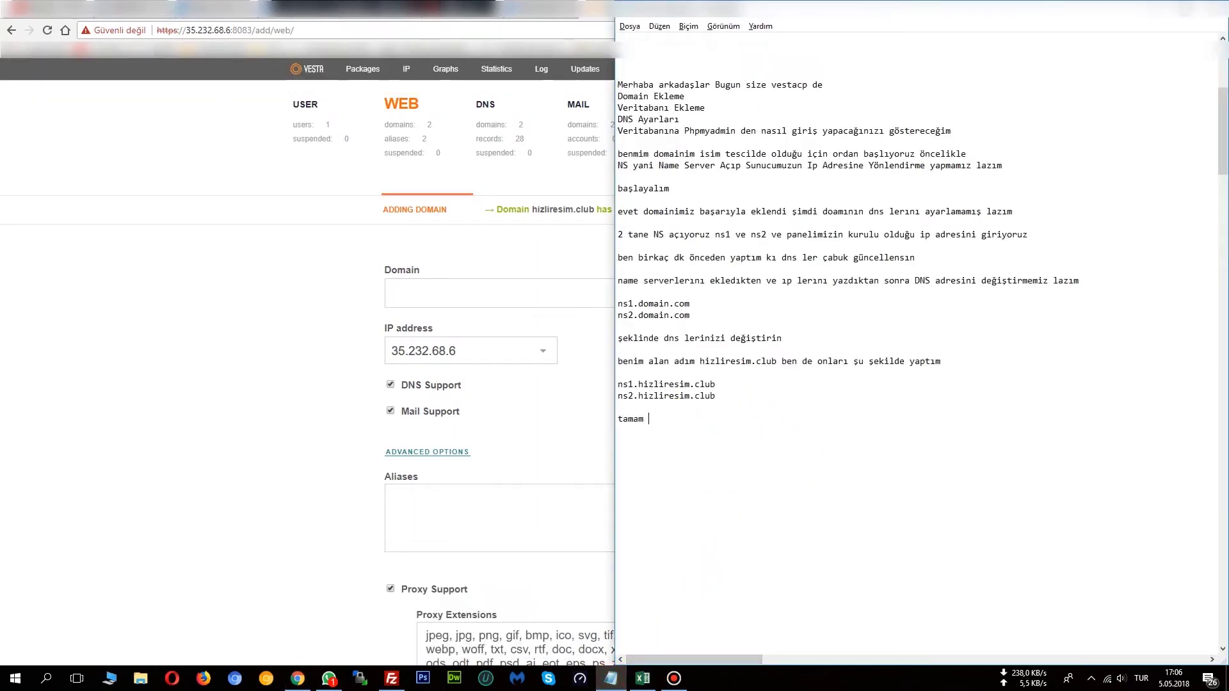
{"action": "type", "text": " dns lerde bitti bakalım guncellenmısmı"}
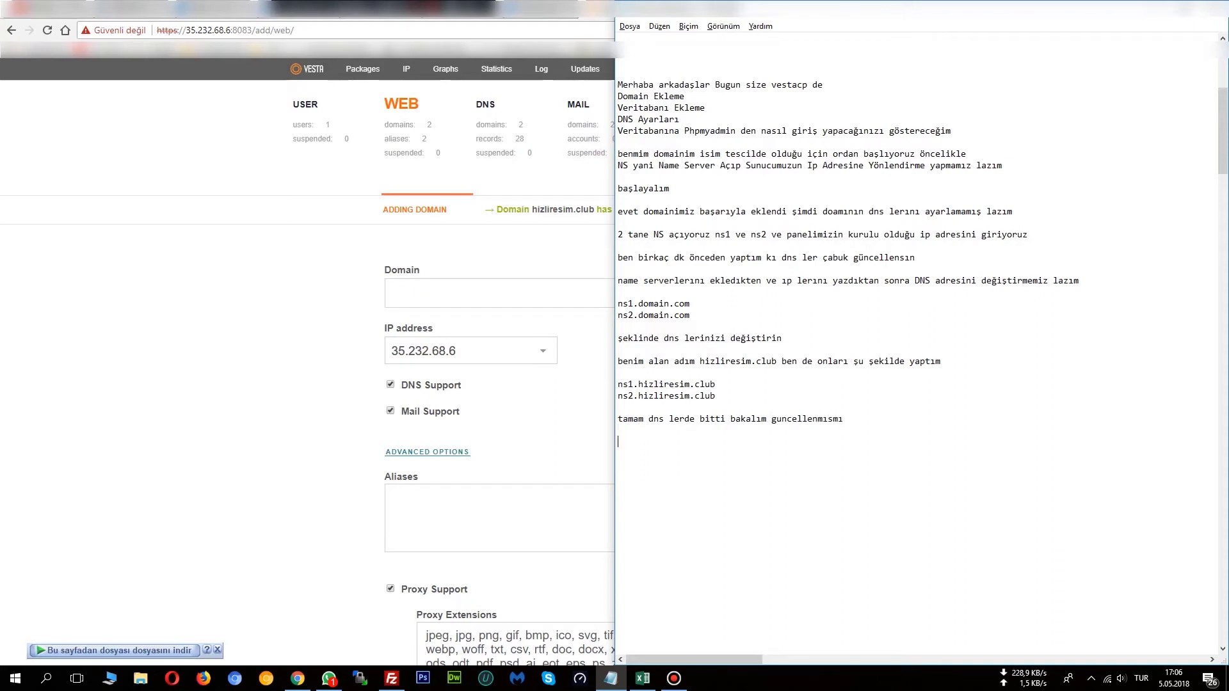
{"action": "left_click_drag", "start_coordinate": [715, 384], "coordinate": [639, 386]}
Load hizliresim.club in a new Chrome tab and check it shows the 'Powered by VESTA' default page.
{"action": "left_click", "coordinate": [359, 352]}
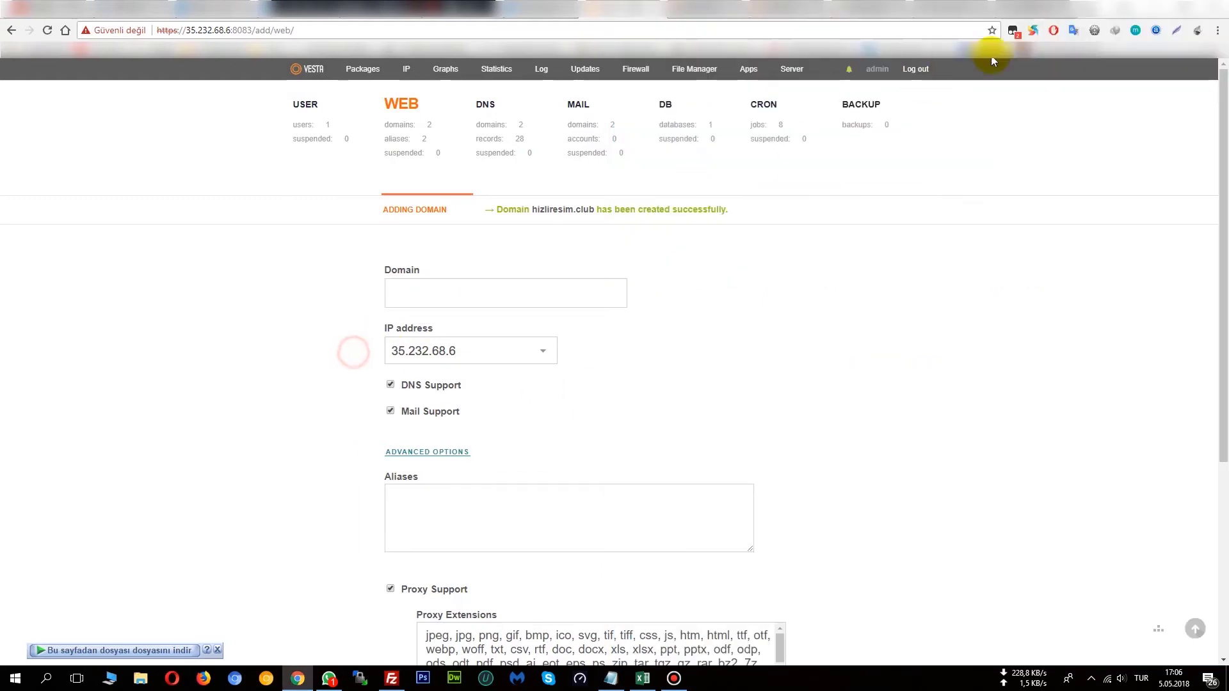
{"action": "left_click", "coordinate": [1085, 12]}
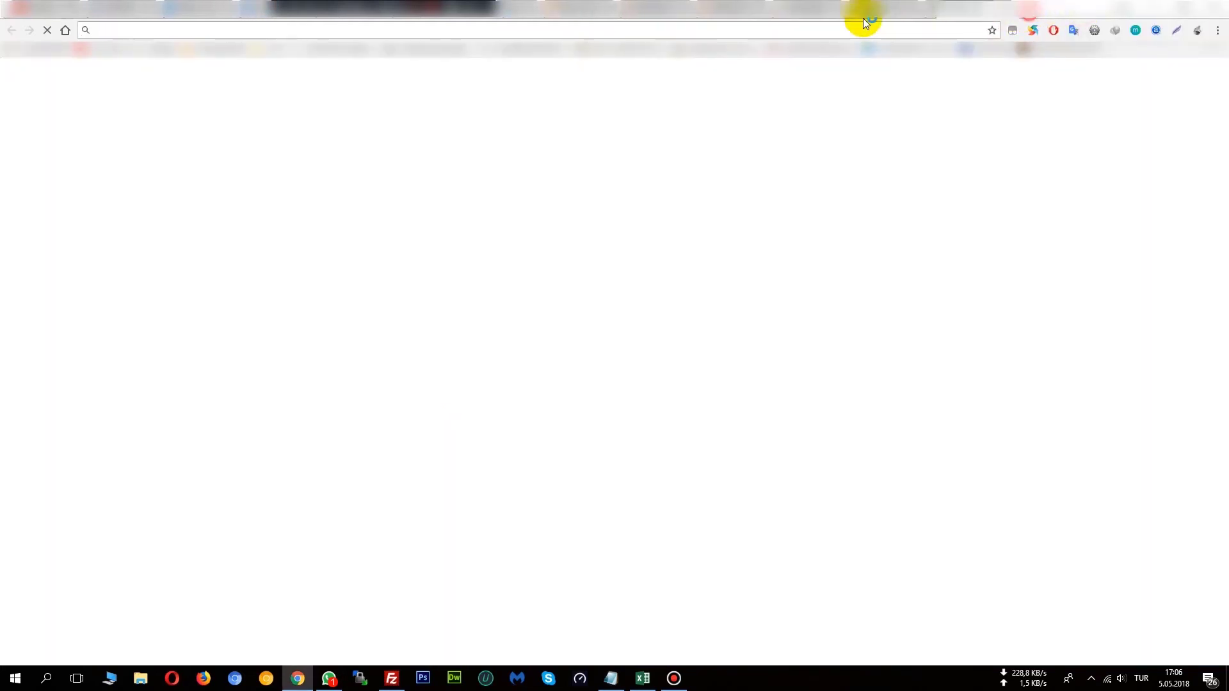
{"action": "key", "text": "ctrl+v"}
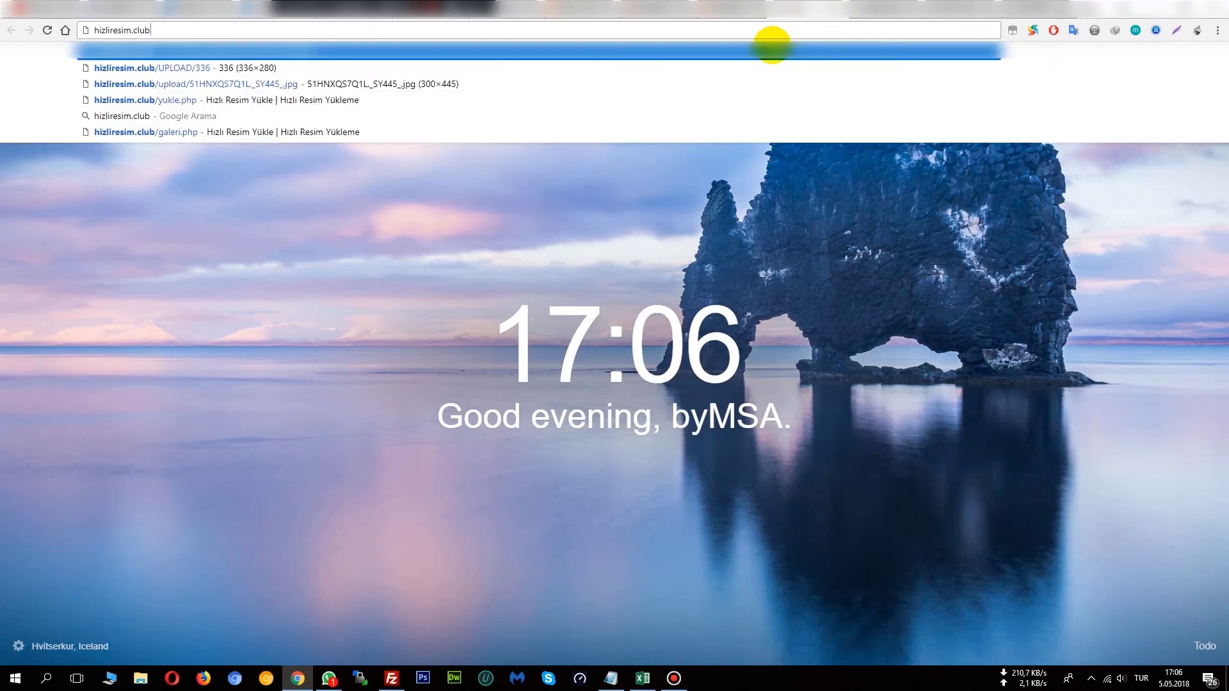
{"action": "key", "text": "Return"}
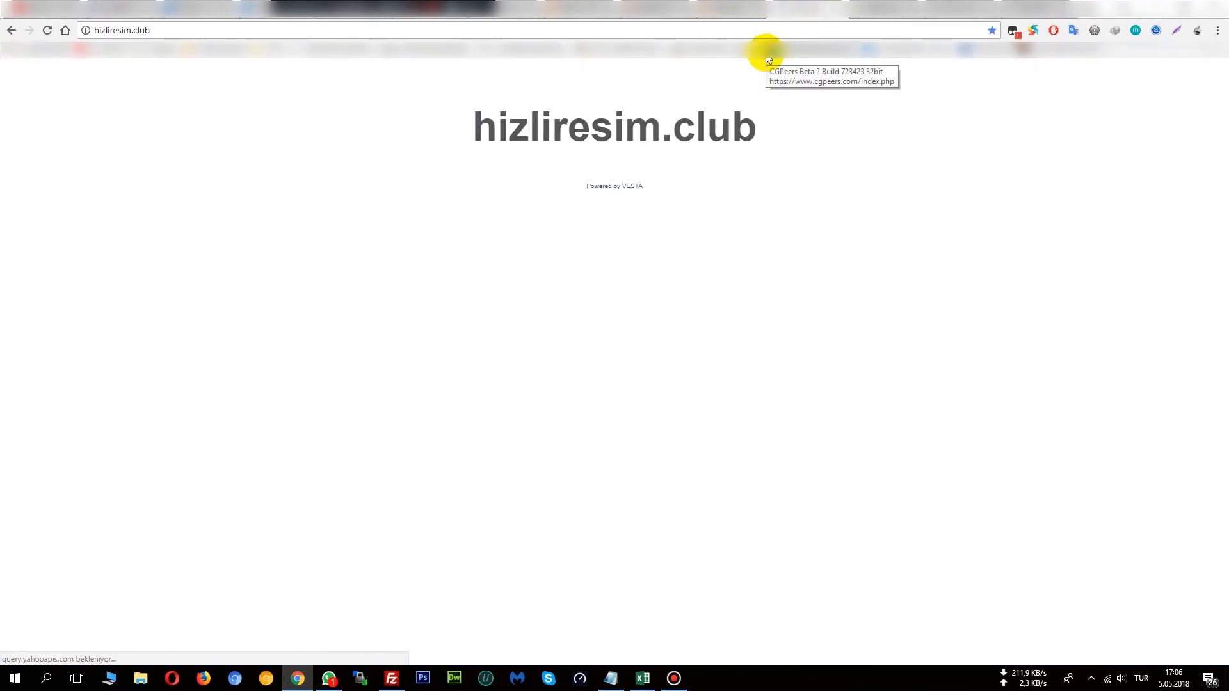
{"action": "left_click_drag", "start_coordinate": [757, 128], "coordinate": [494, 153]}
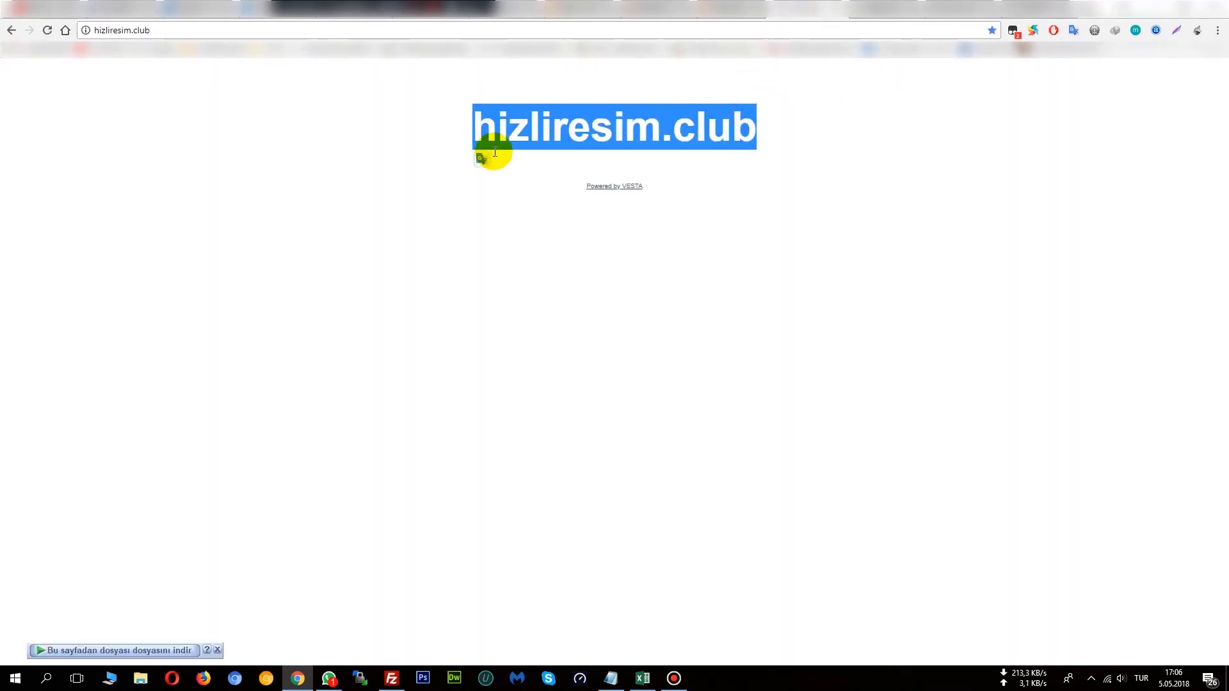
{"action": "left_click_drag", "start_coordinate": [568, 181], "coordinate": [646, 190]}
{"action": "left_click", "coordinate": [820, 285]}
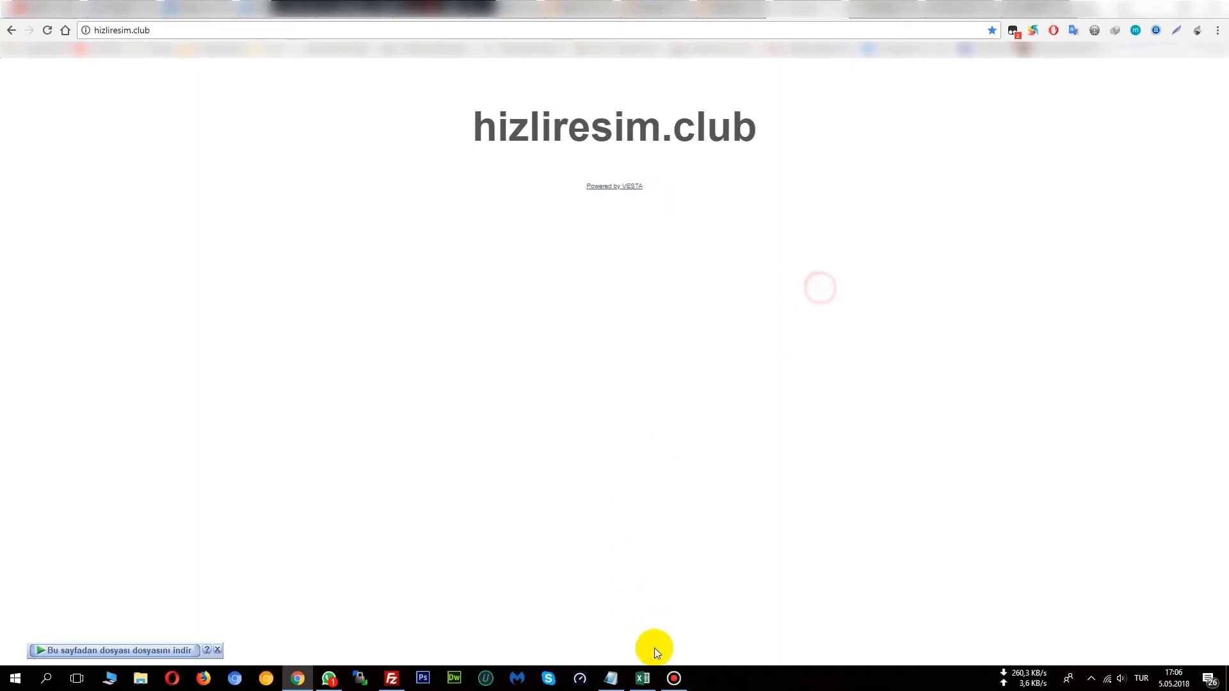
In Notepad, start a note that the site came up and DNS normally takes 3-5 minutes.
{"action": "left_click", "coordinate": [625, 679]}
{"action": "left_click", "coordinate": [843, 447]}
{"action": "type", "text": "e"}
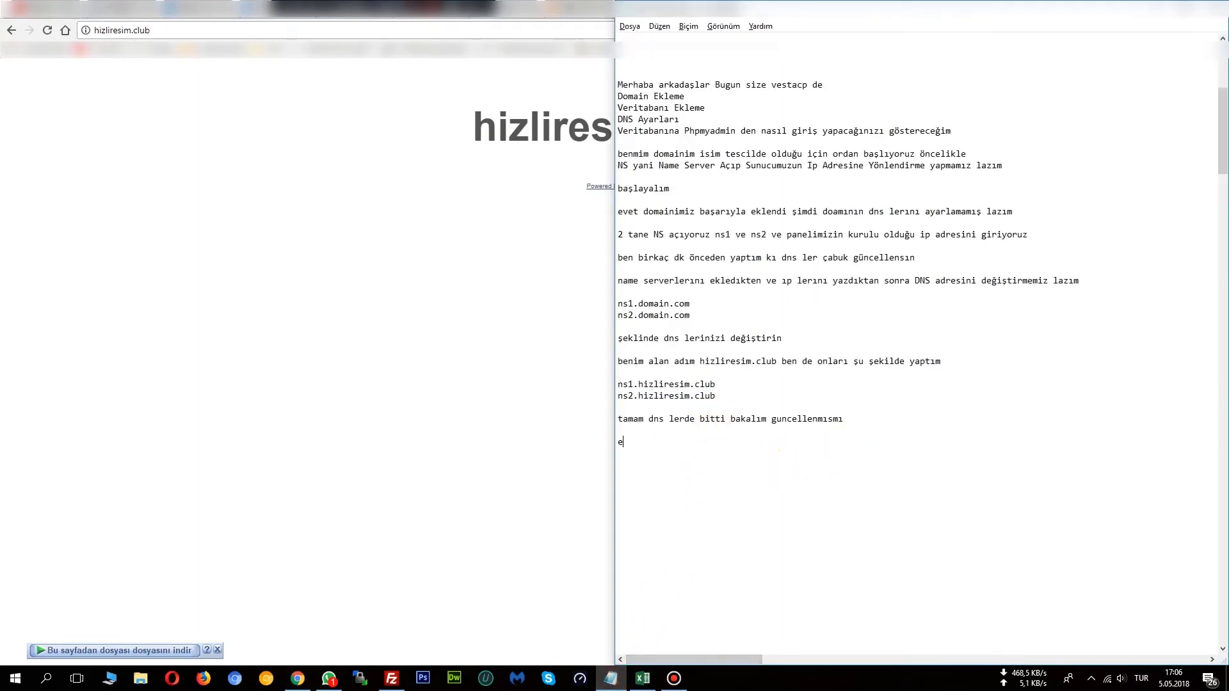
{"action": "type", "text": "vet gelmiş normalde 3-5 dk sürüyor normal şartlar"}
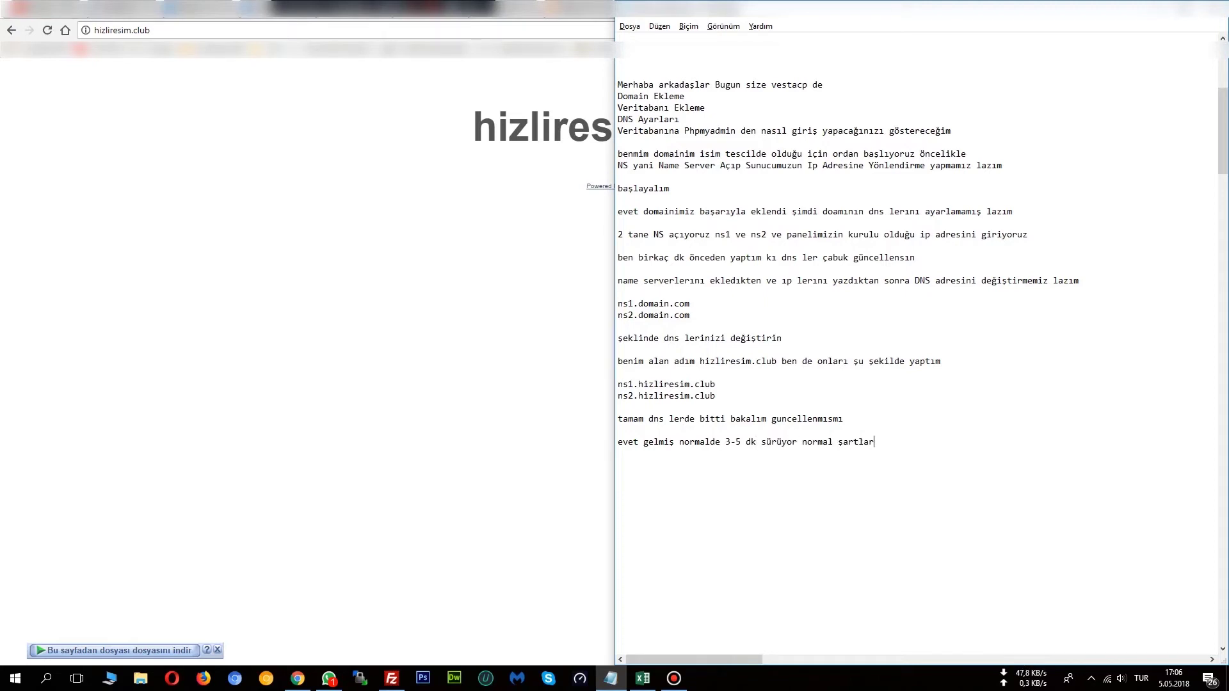
{"action": "type", "text": "da ama daha uzun da sürebilir genelde "}
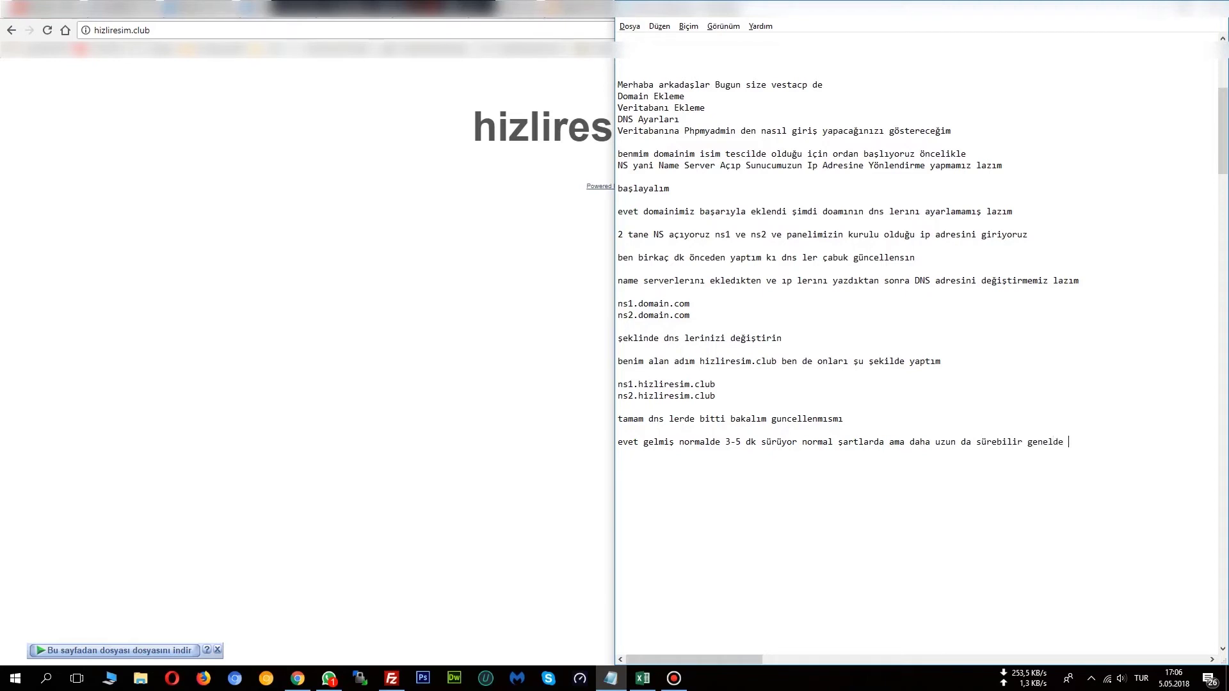
{"action": "type", "text": "birkaç saat deniliyor"}
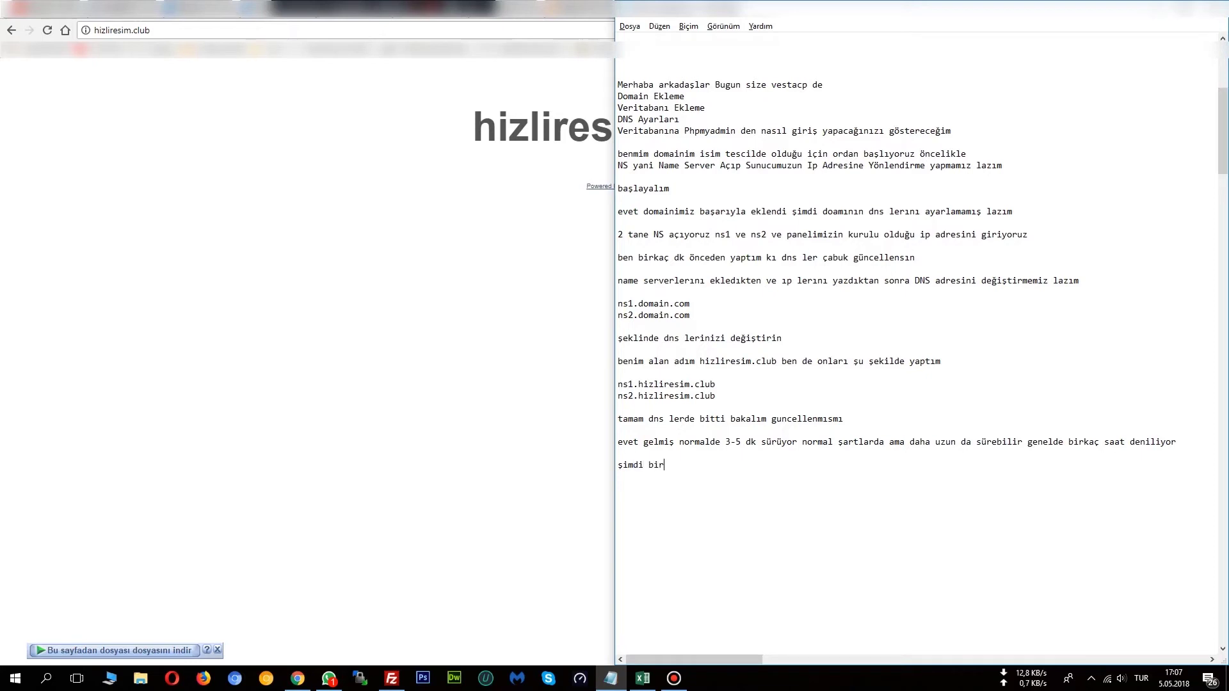
Finish the note saying a database comes next, then return to the Chrome window.
{"action": "type", "text": "tabanı açalım ve php my admın ıle"}
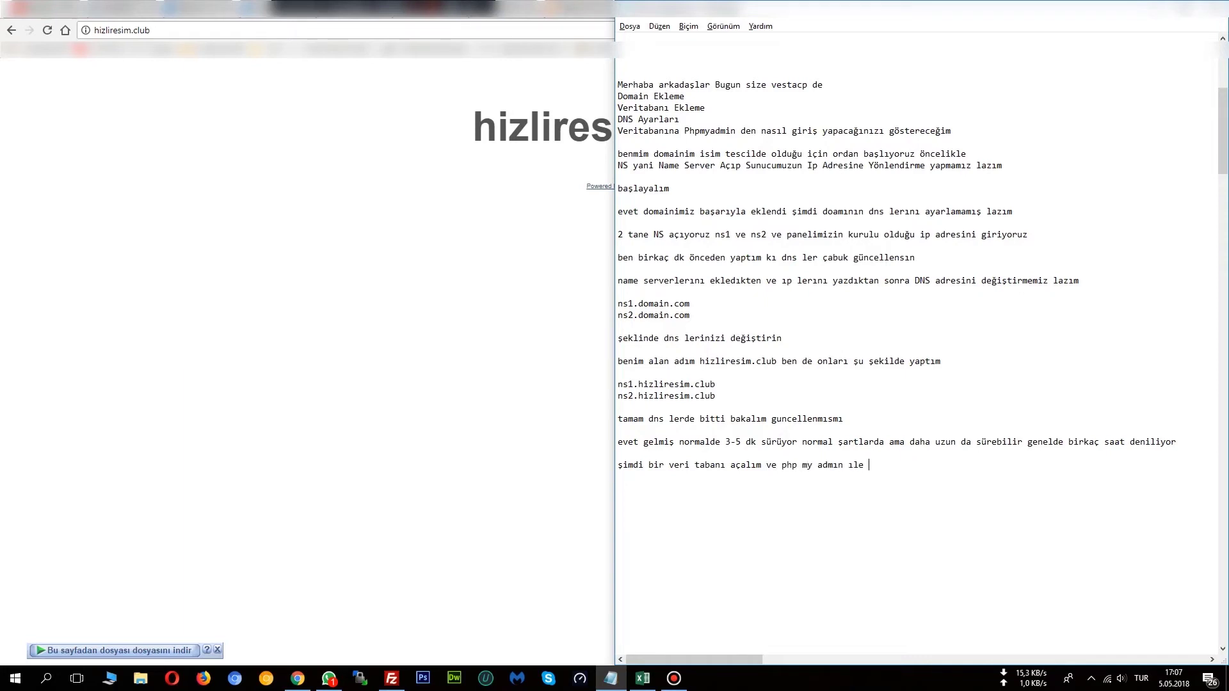
{"action": "type", "text": "lanalım"}
{"action": "left_click", "coordinate": [334, 231]}
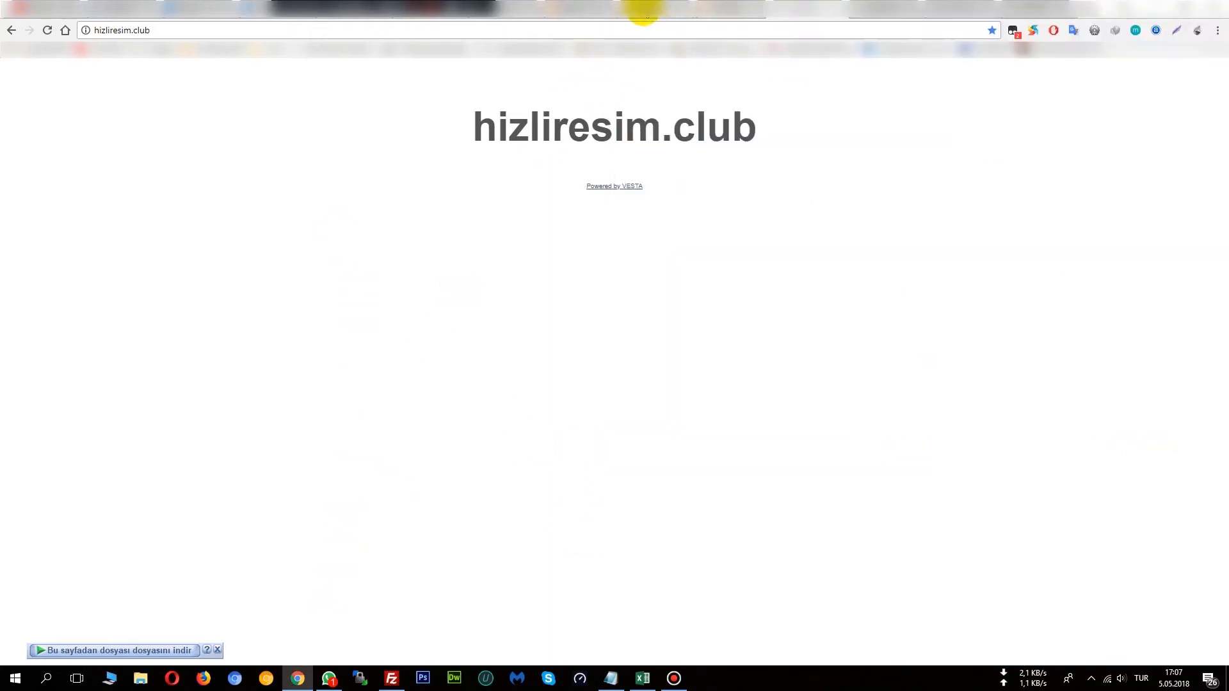
Go to the VestaCP DB section and start adding a new database.
{"action": "left_click", "coordinate": [661, 6]}
{"action": "left_click", "coordinate": [592, 8]}
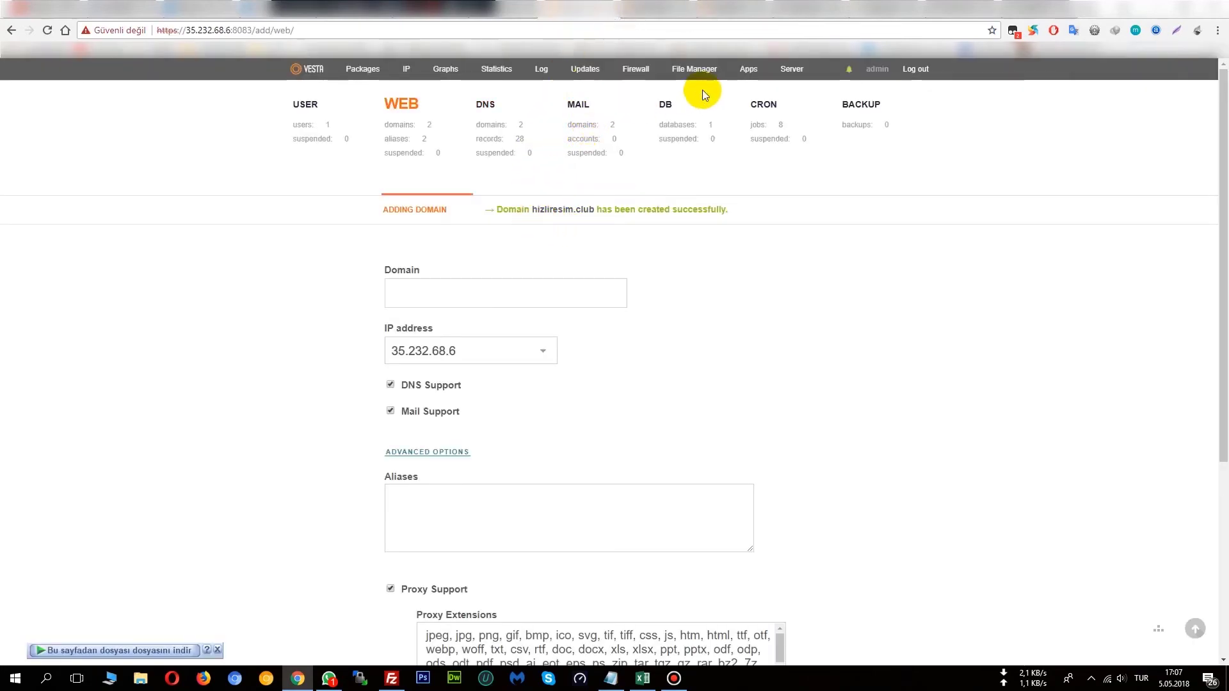
{"action": "left_click", "coordinate": [681, 127]}
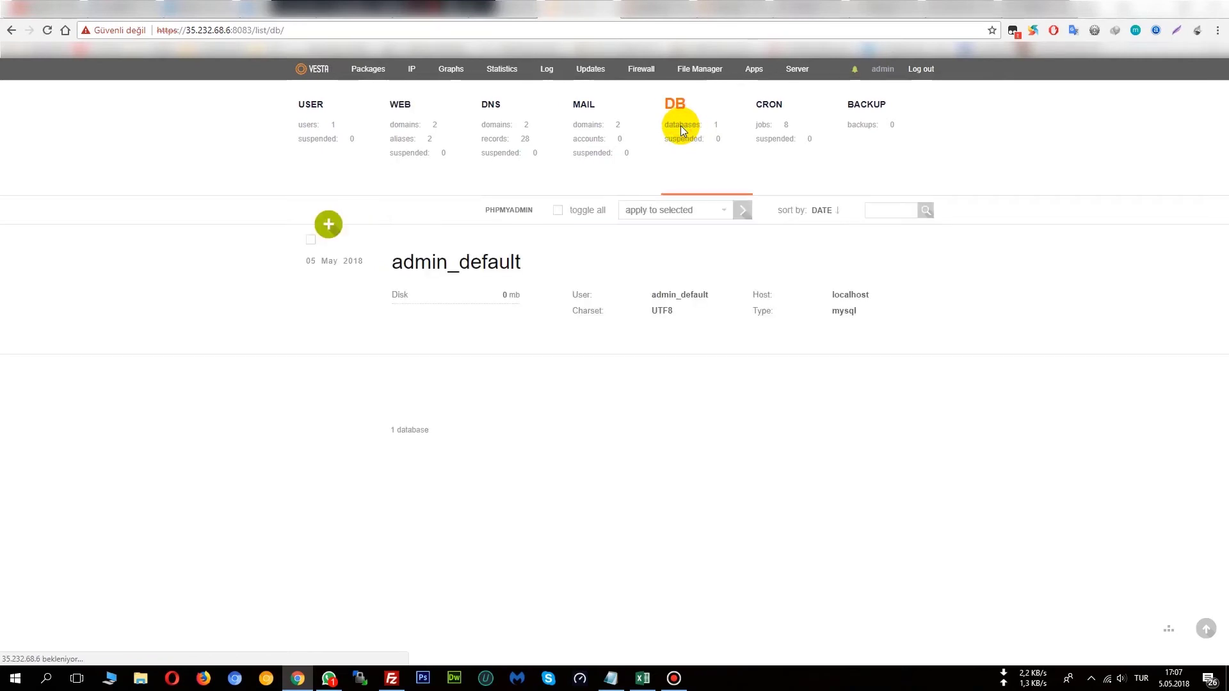
{"action": "mouse_move", "coordinate": [704, 247]}
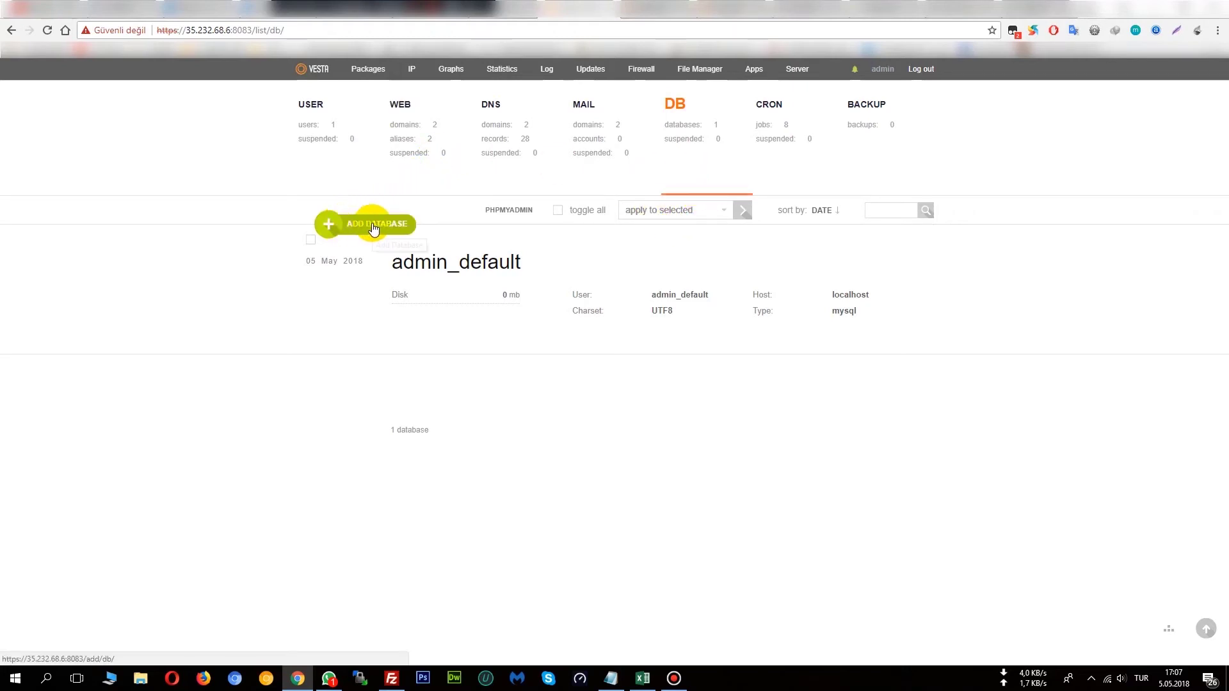
{"action": "left_click", "coordinate": [375, 226]}
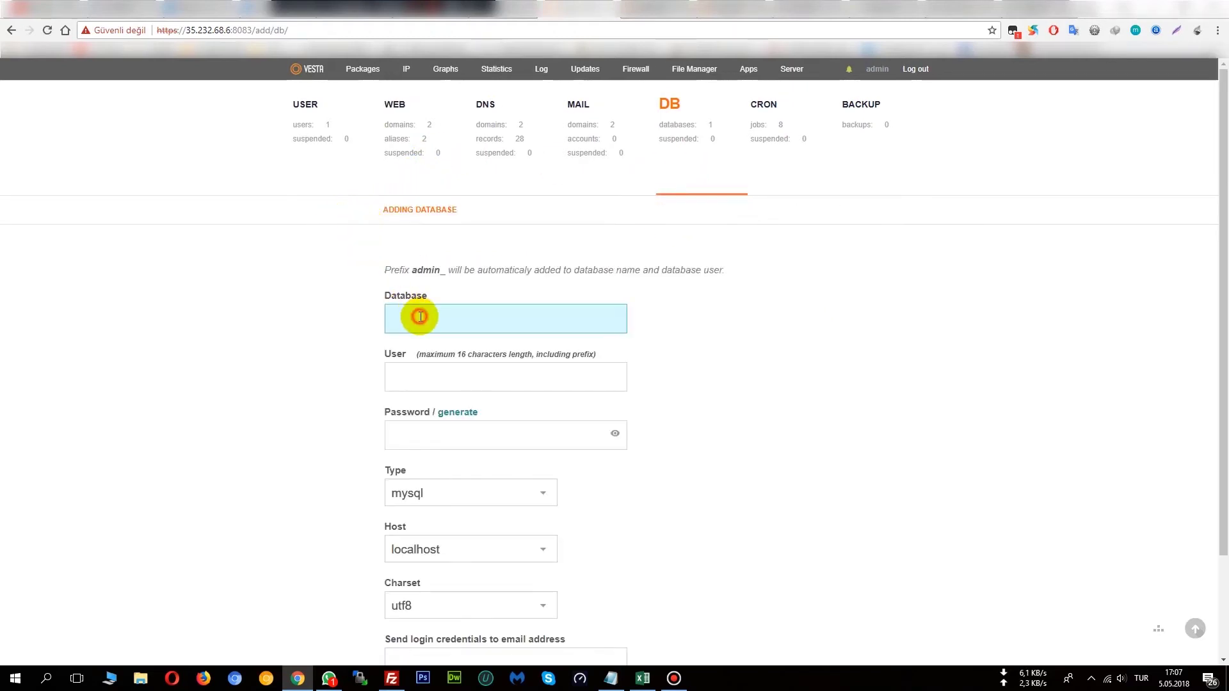
Name the database hizliresim.com with the user hizliresimuser.
{"action": "type", "text": "hizli"}
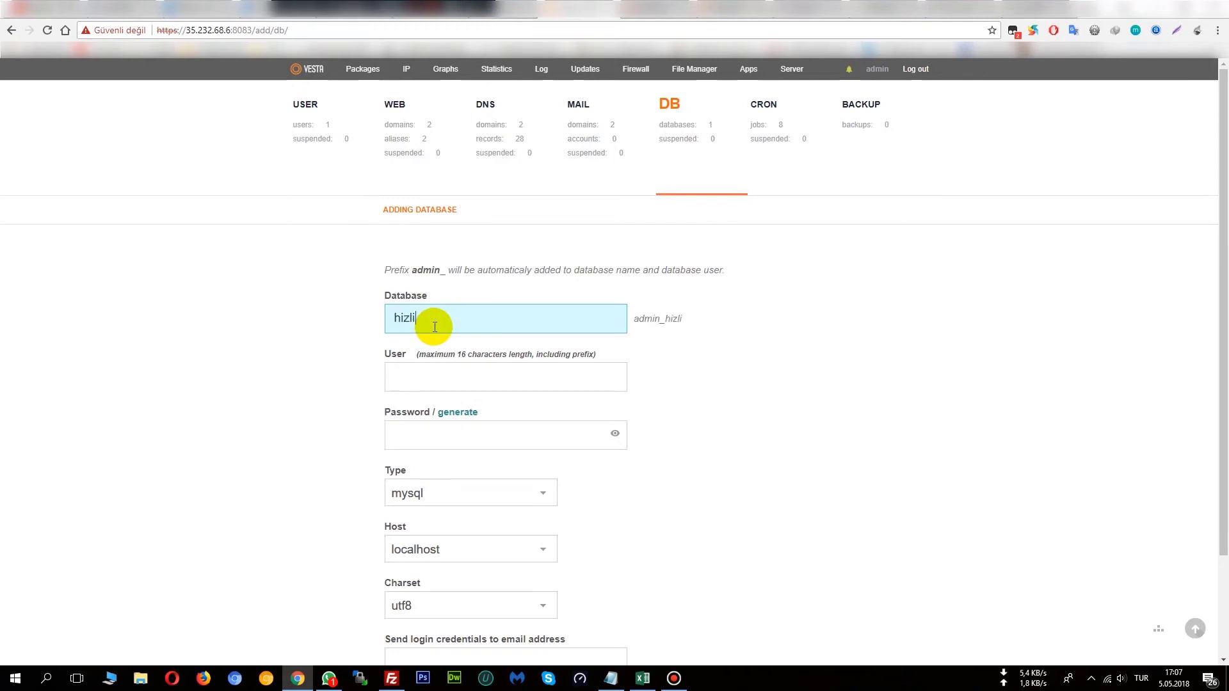
{"action": "type", "text": "resim.com"}
{"action": "left_click", "coordinate": [529, 377]}
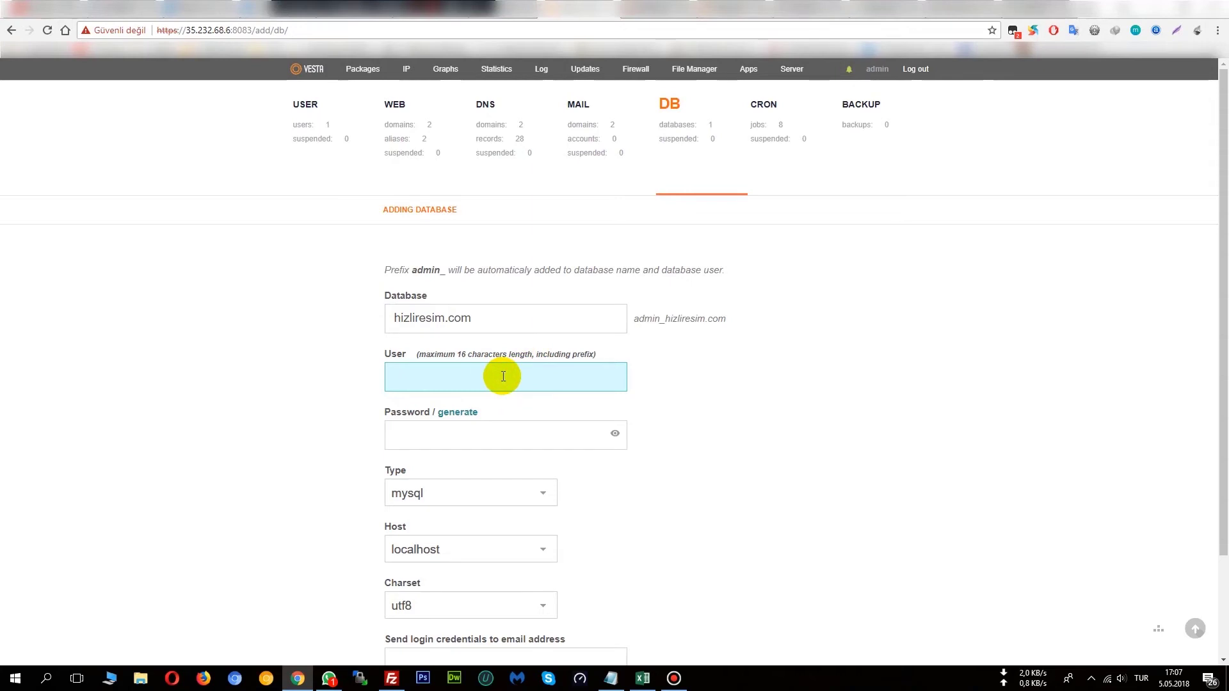
{"action": "type", "text": "hizliresimuser"}
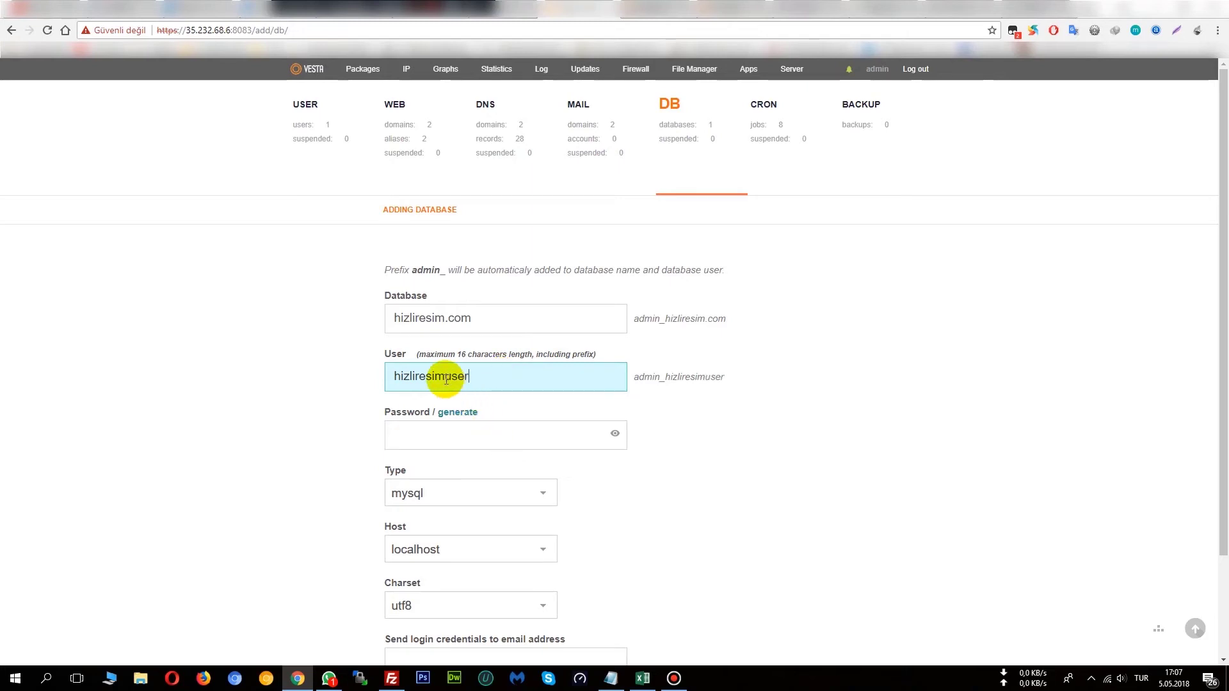
{"action": "left_click", "coordinate": [413, 434]}
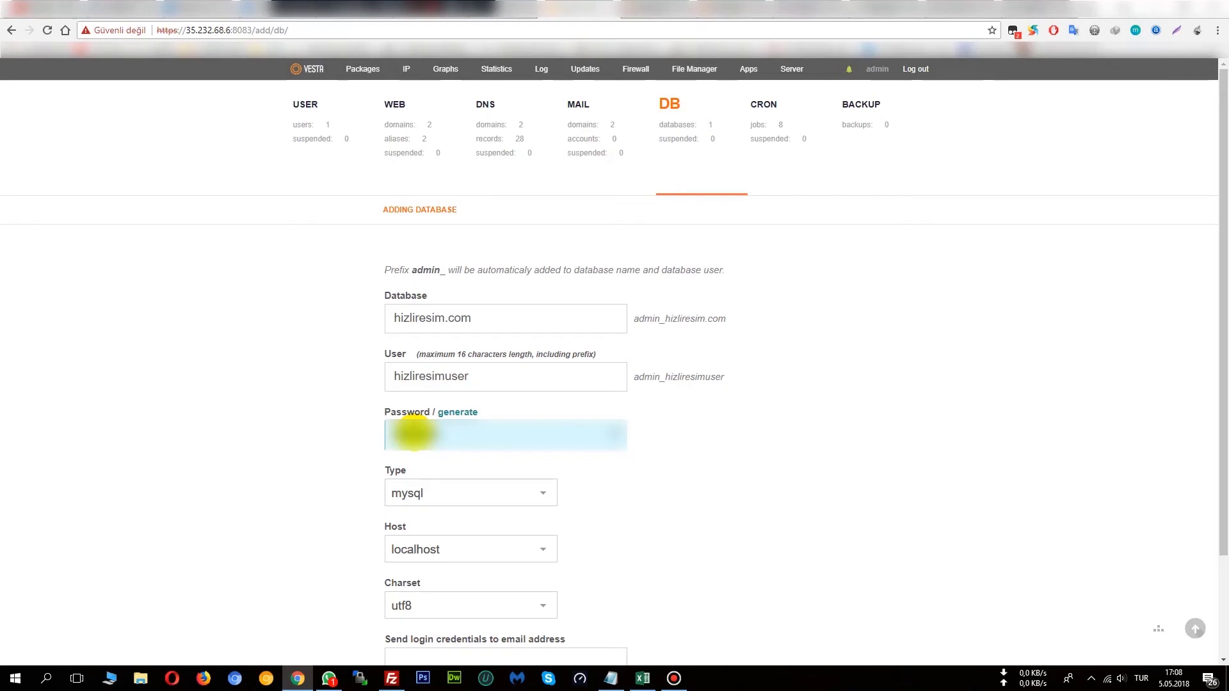
Keep mysql as the type, localhost as the host and utf8 as the charset.
{"action": "left_click", "coordinate": [459, 494]}
{"action": "left_click", "coordinate": [459, 512]}
{"action": "scroll", "coordinate": [487, 499], "scroll_direction": "down", "scroll_amount": 1}
{"action": "left_click", "coordinate": [459, 484]}
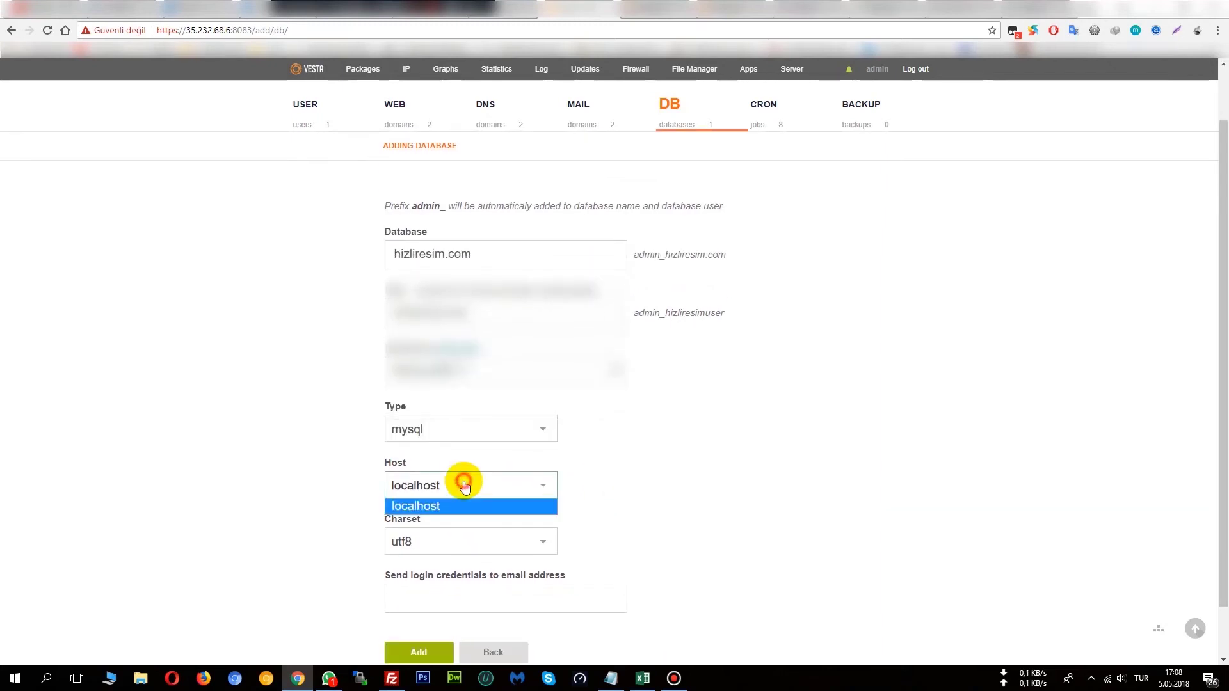
{"action": "left_click", "coordinate": [463, 479]}
{"action": "left_click", "coordinate": [520, 538]}
{"action": "left_click", "coordinate": [650, 522]}
{"action": "scroll", "coordinate": [637, 529], "scroll_direction": "down", "scroll_amount": 1}
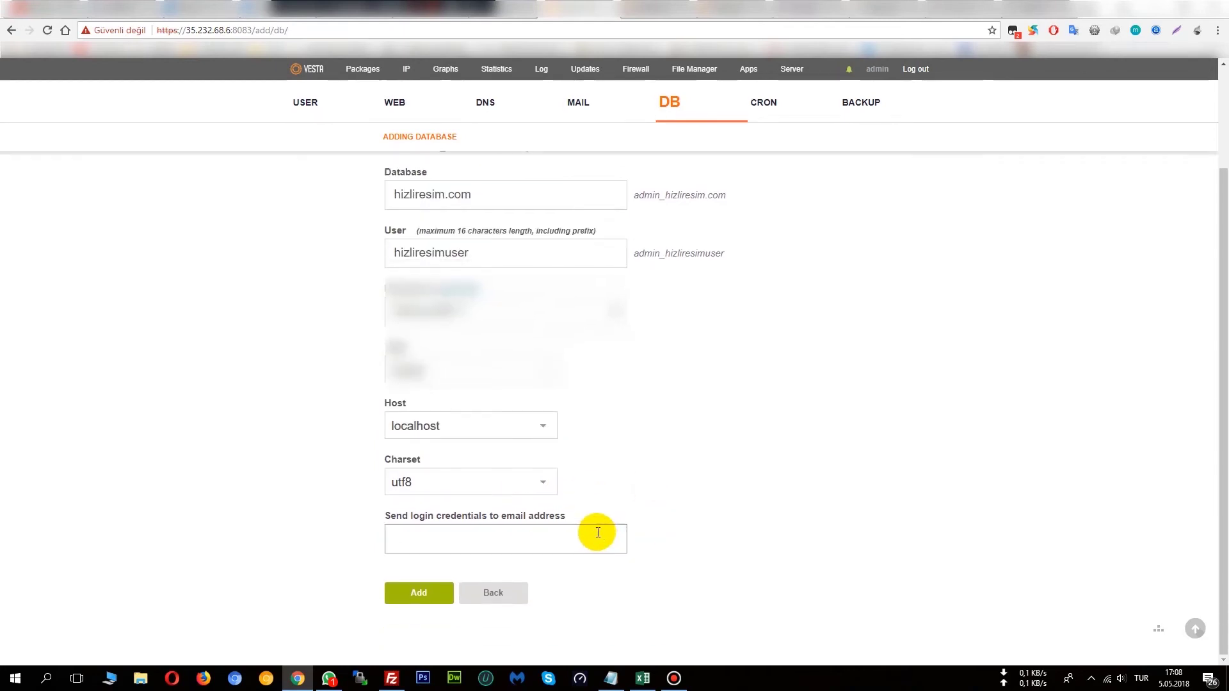
{"action": "left_click_drag", "start_coordinate": [577, 516], "coordinate": [384, 518]}
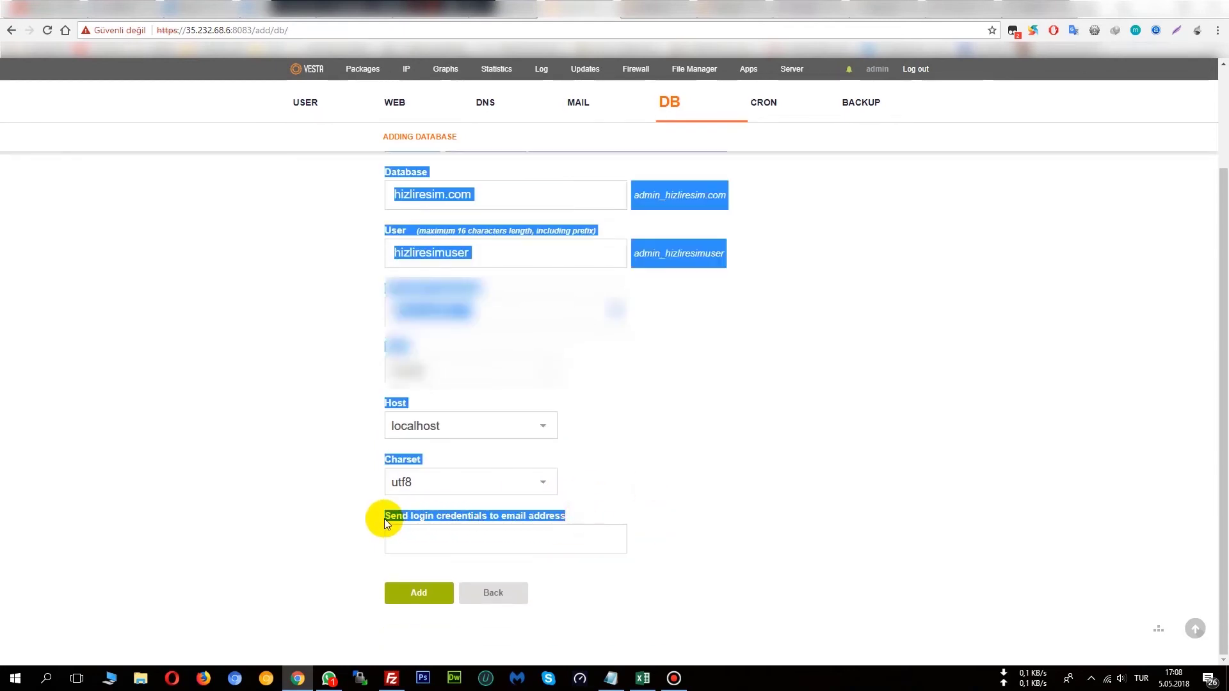
Fill the credentials e-mail from a saved suggestion and submit the database form.
{"action": "left_click", "coordinate": [411, 537]}
{"action": "type", "text": "mehmet"}
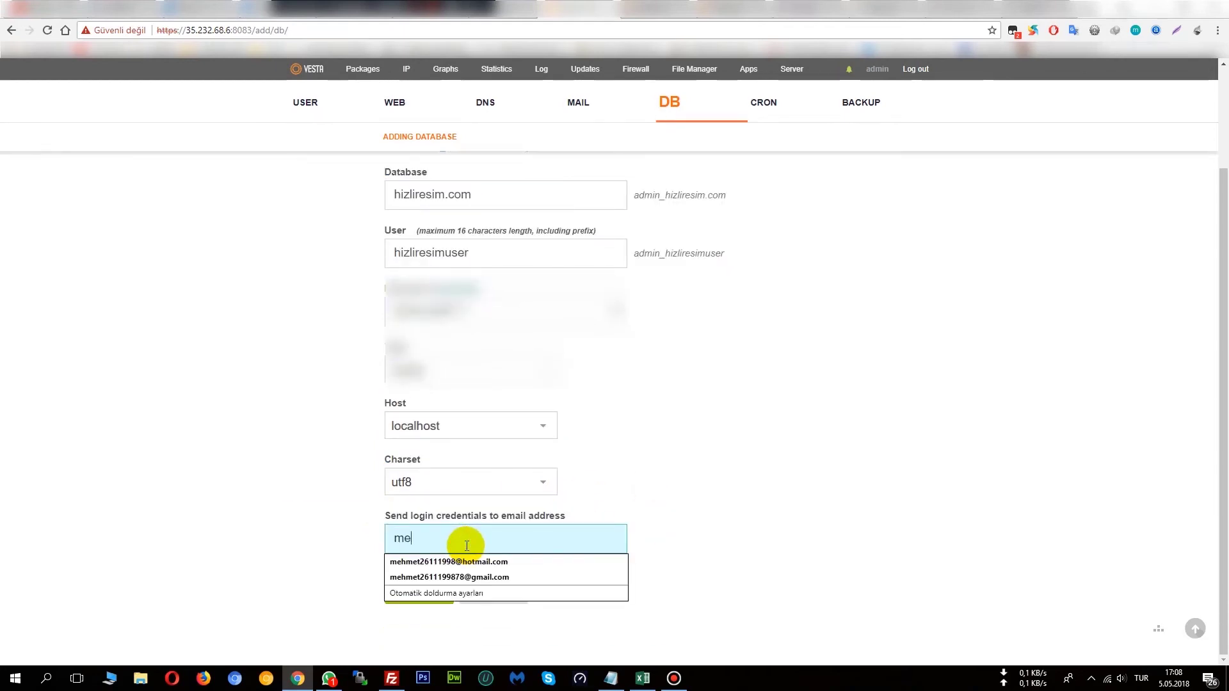
{"action": "left_click", "coordinate": [531, 562]}
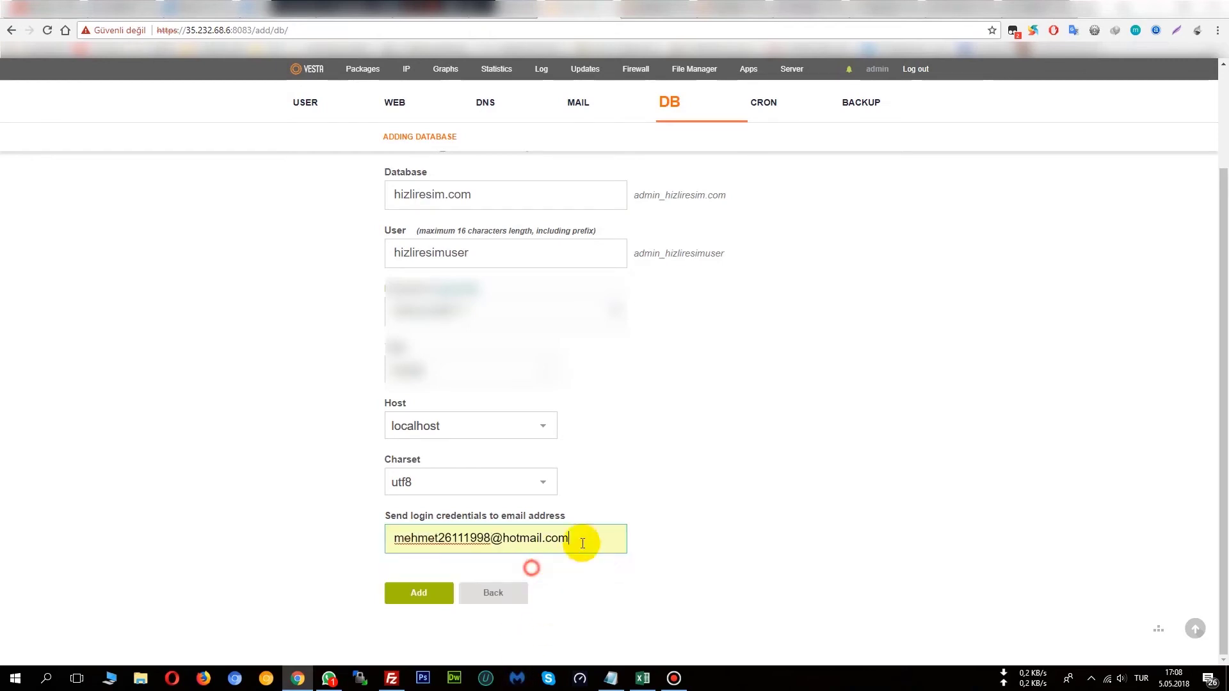
{"action": "scroll", "coordinate": [599, 543], "scroll_direction": "up", "scroll_amount": 1}
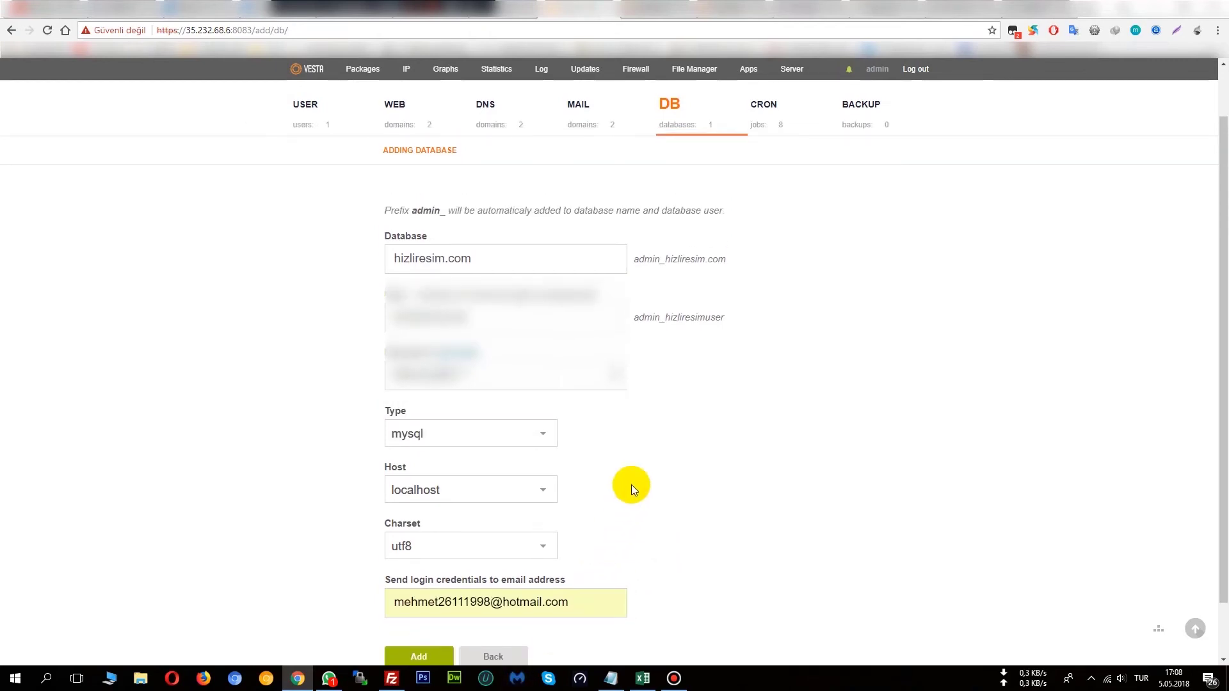
{"action": "scroll", "coordinate": [654, 489], "scroll_direction": "down", "scroll_amount": 1}
{"action": "left_click", "coordinate": [419, 592]}
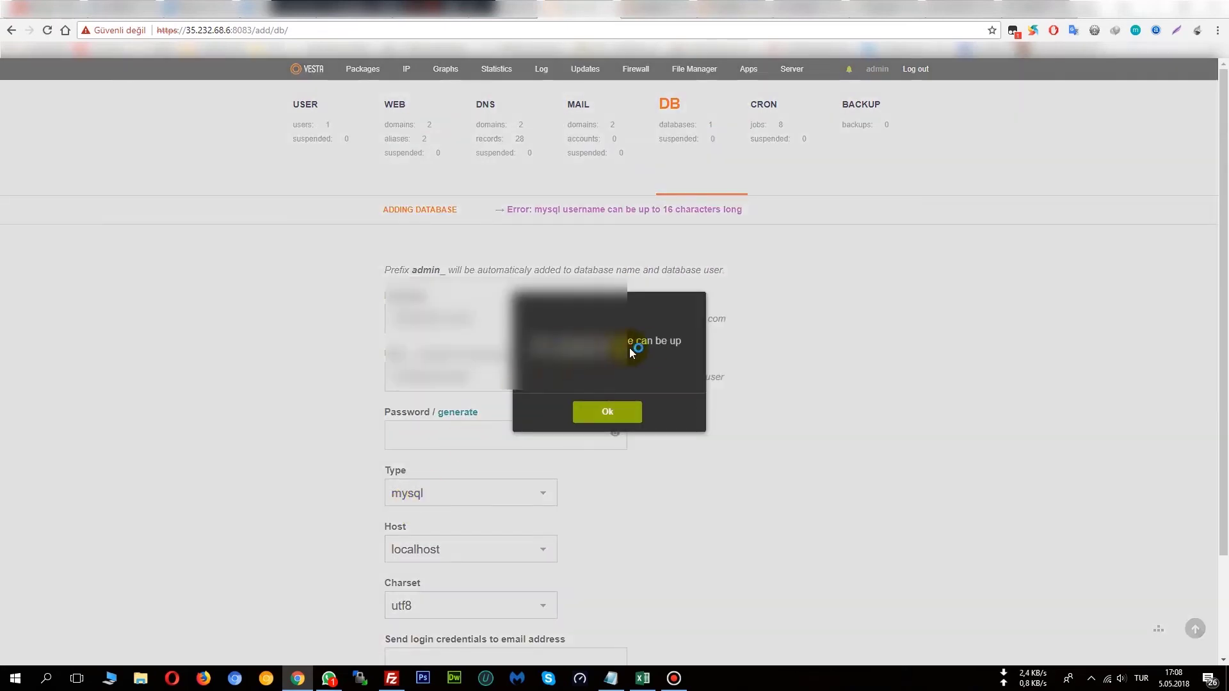
Dismiss the username-length error and rename the database to hizliresimclub.
{"action": "left_click", "coordinate": [613, 415]}
{"action": "left_click", "coordinate": [493, 378]}
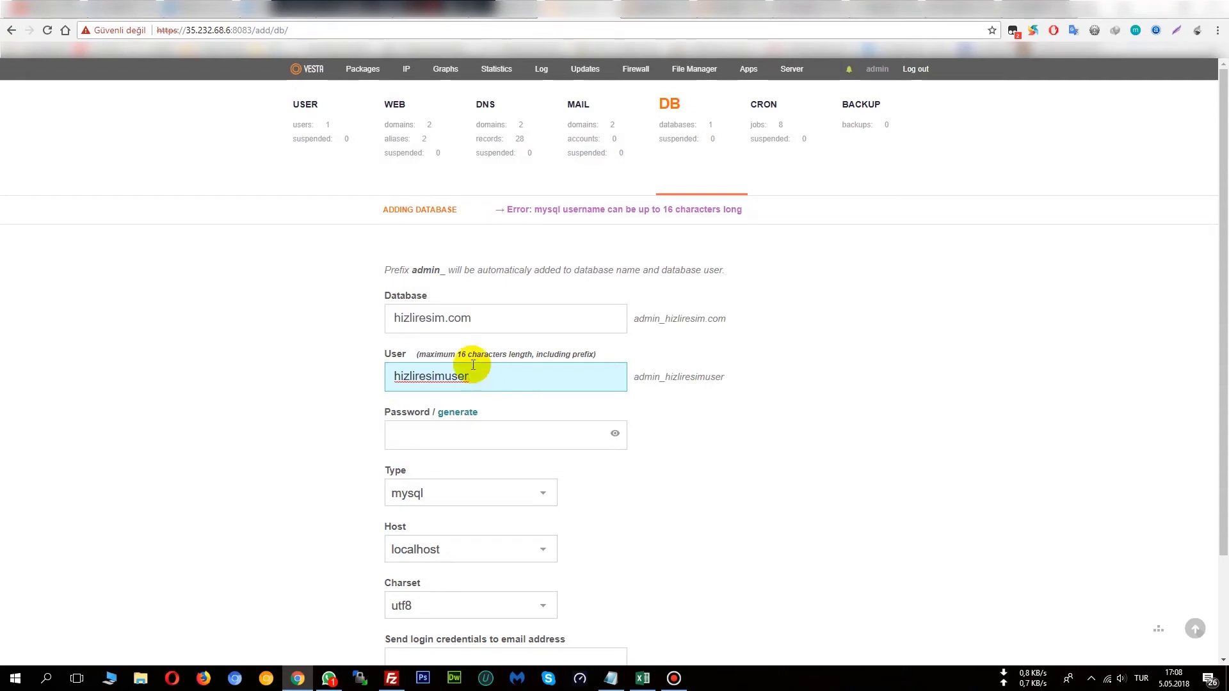
{"action": "left_click_drag", "start_coordinate": [470, 316], "coordinate": [445, 323]}
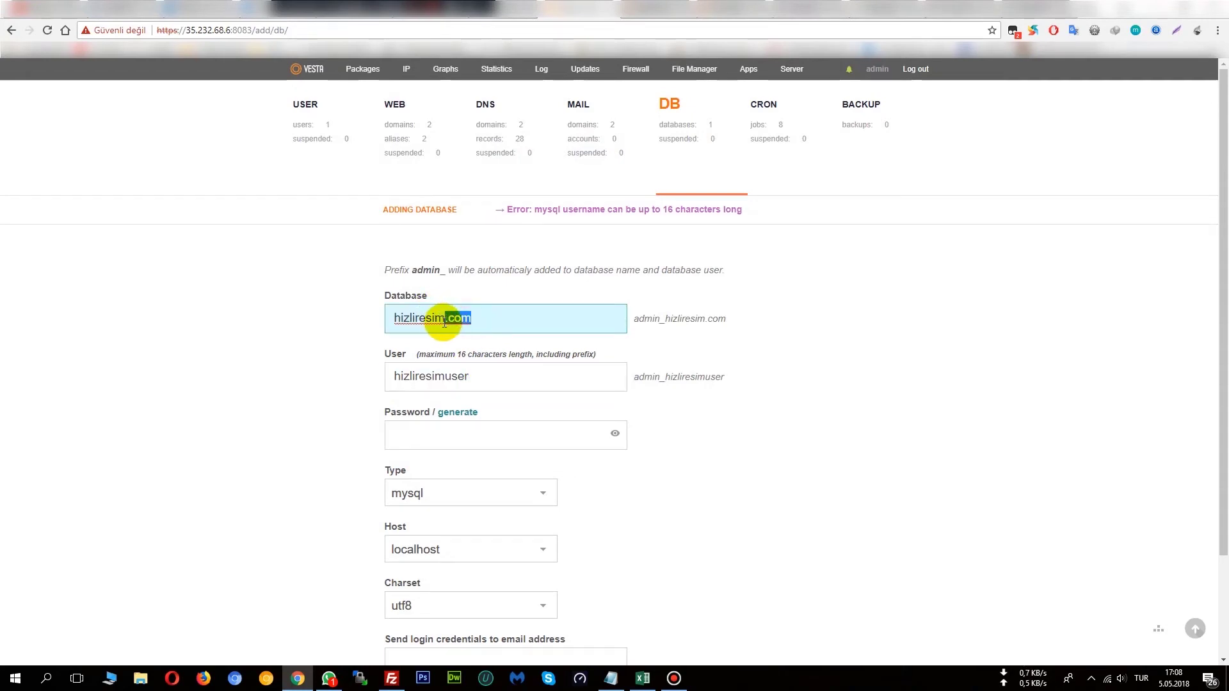
{"action": "type", "text": ".club"}
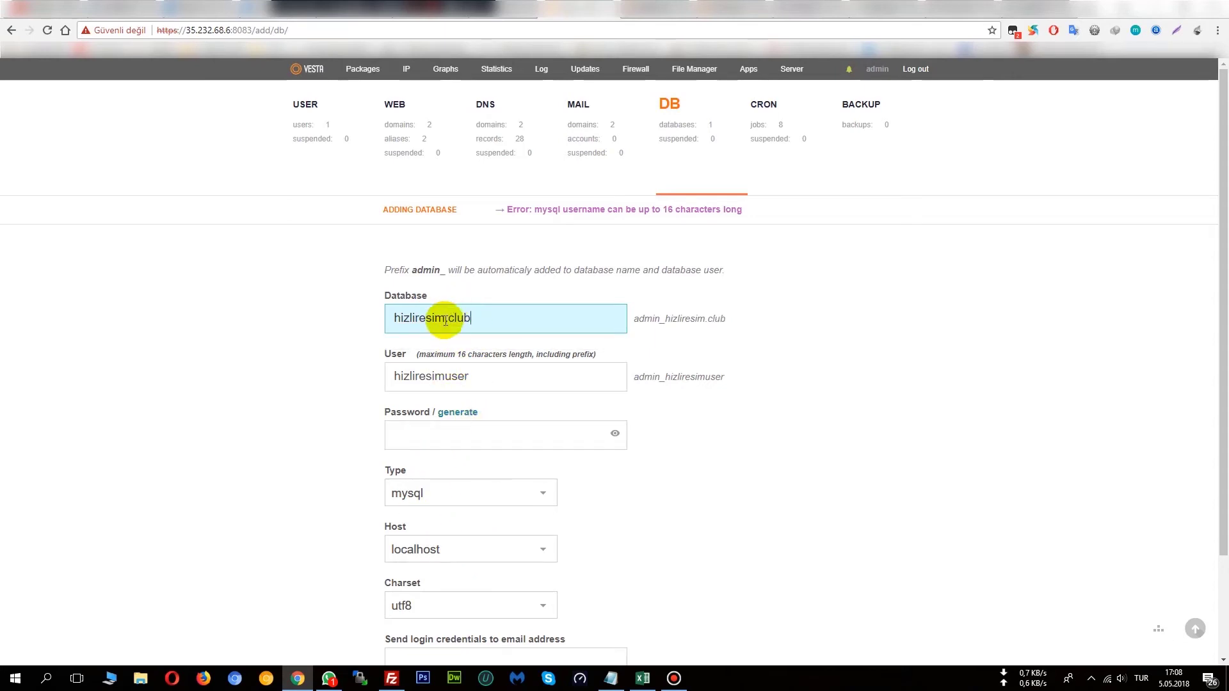
{"action": "key", "text": "Delete"}
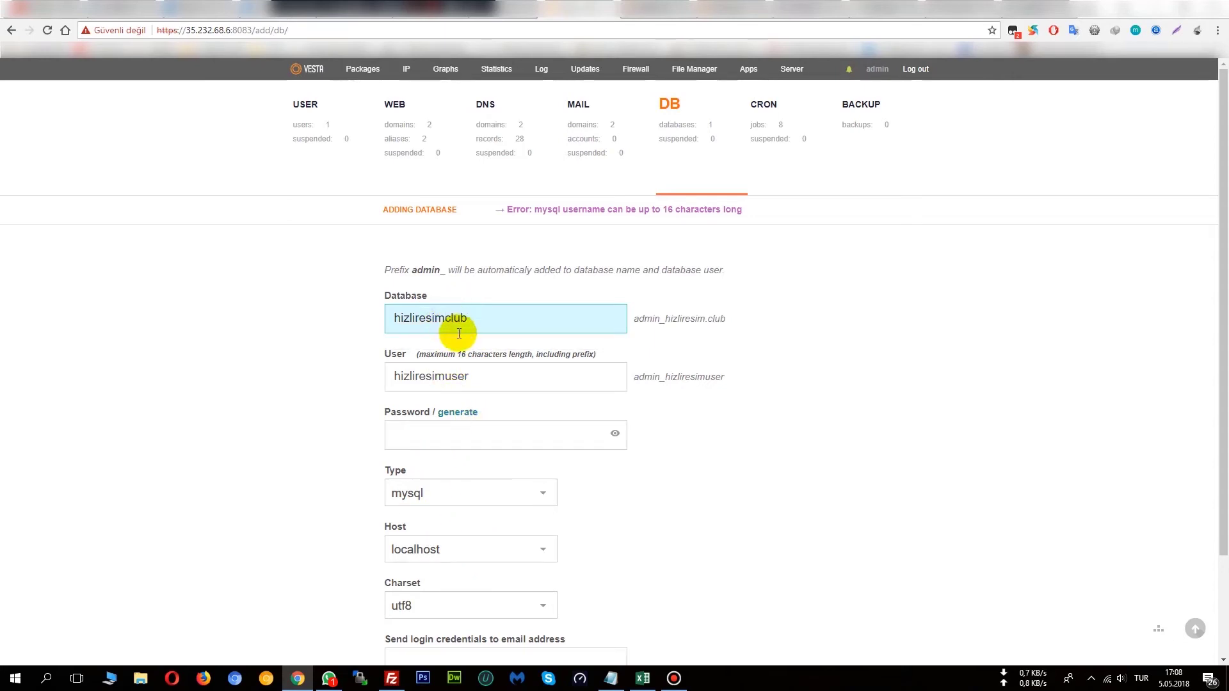
Shorten the database user to hizliresim and resubmit the form.
{"action": "left_click_drag", "start_coordinate": [472, 379], "coordinate": [447, 386]}
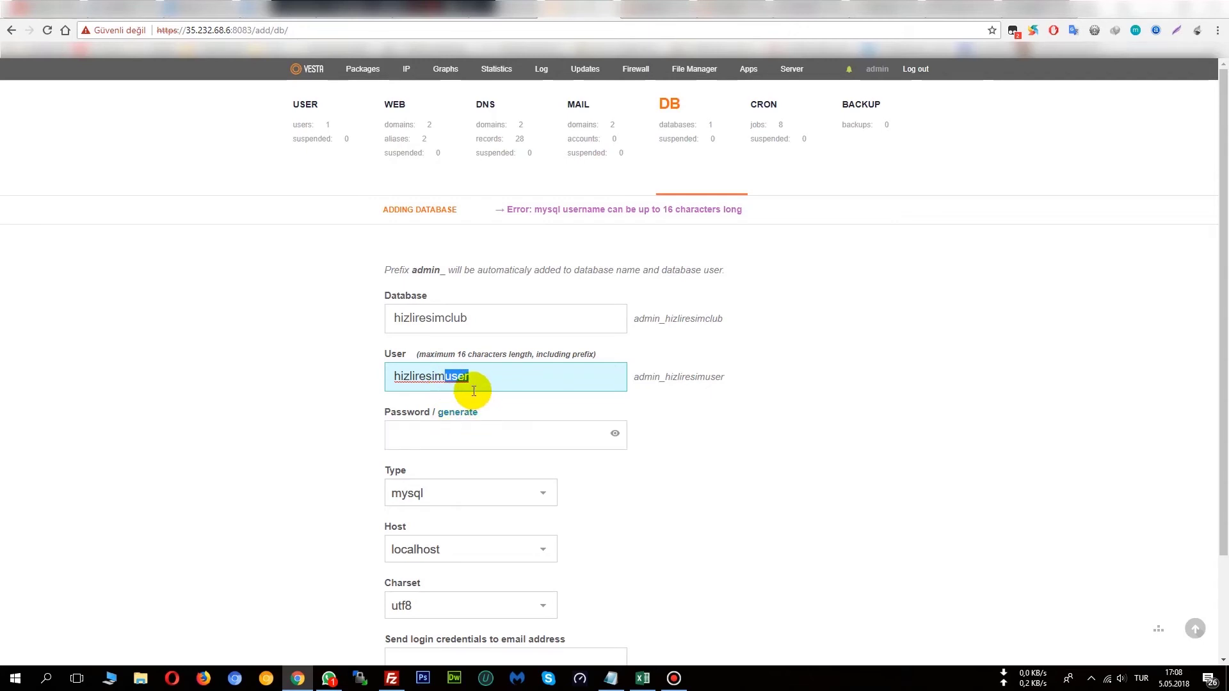
{"action": "left_click_drag", "start_coordinate": [474, 391], "coordinate": [395, 377]}
{"action": "type", "text": "hiz"}
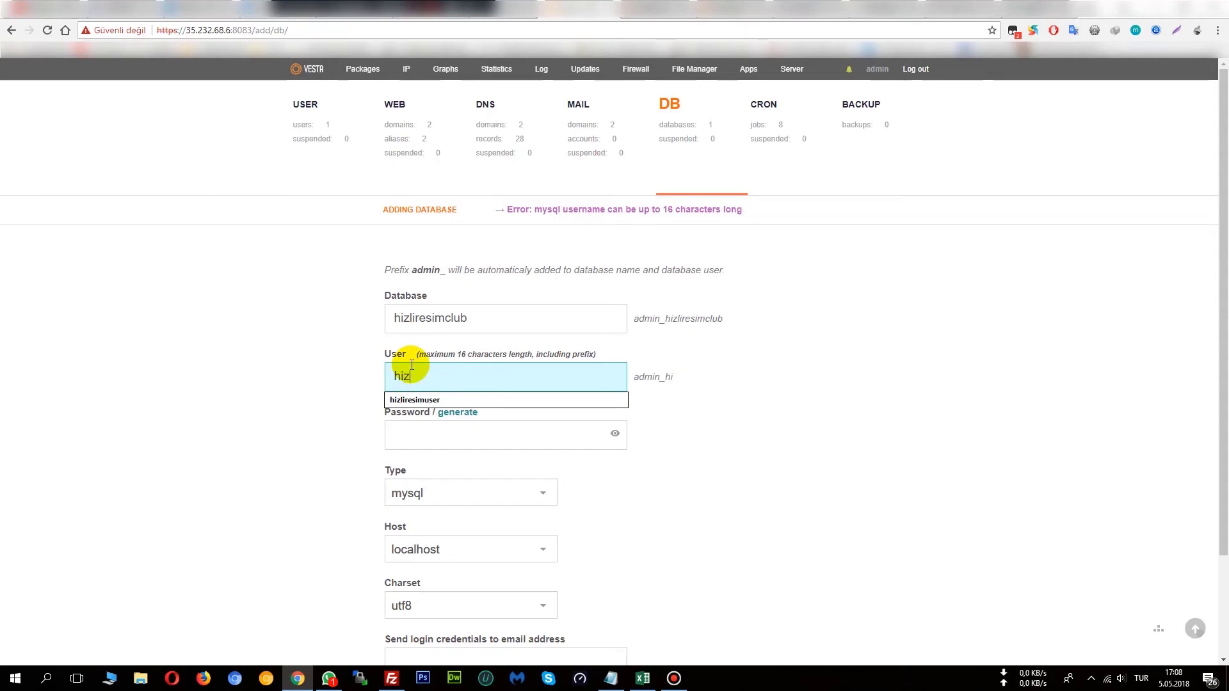
{"action": "type", "text": "liresim"}
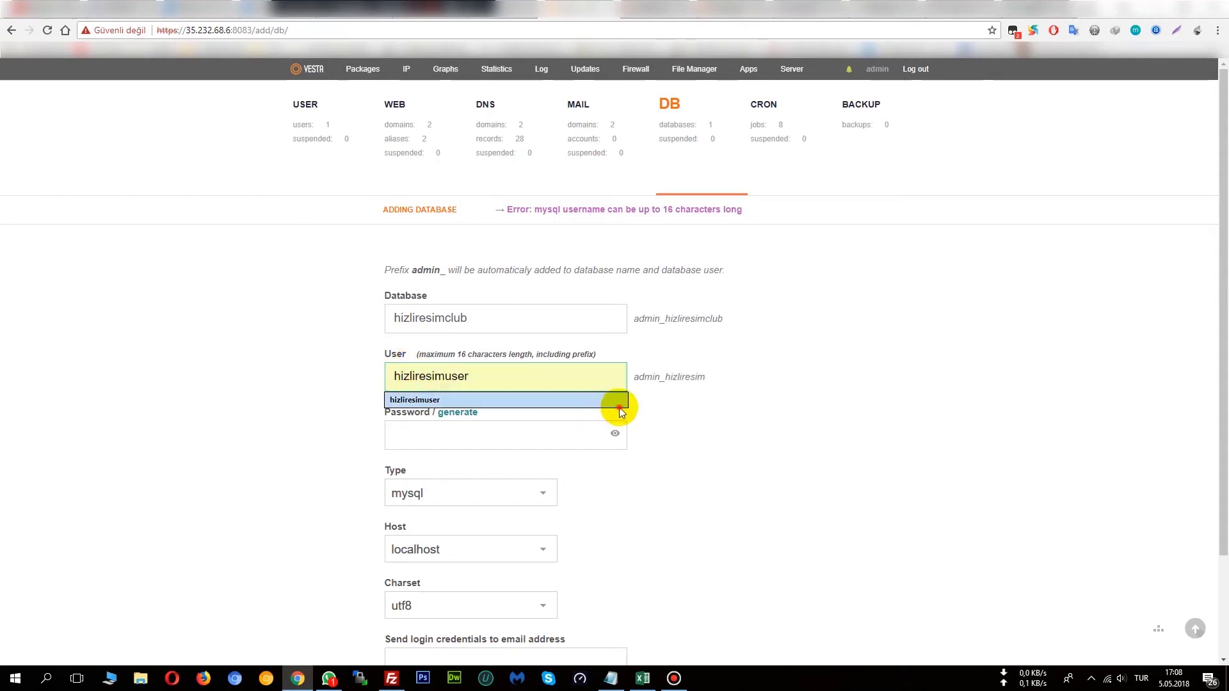
{"action": "left_click", "coordinate": [612, 402]}
{"action": "left_click", "coordinate": [502, 376]}
{"action": "key", "text": "shift+Left"}
{"action": "key", "text": "shift+Left"}
{"action": "key", "text": "shift+Left"}
{"action": "key", "text": "shift+Left"}
{"action": "key", "text": "BackSpace"}
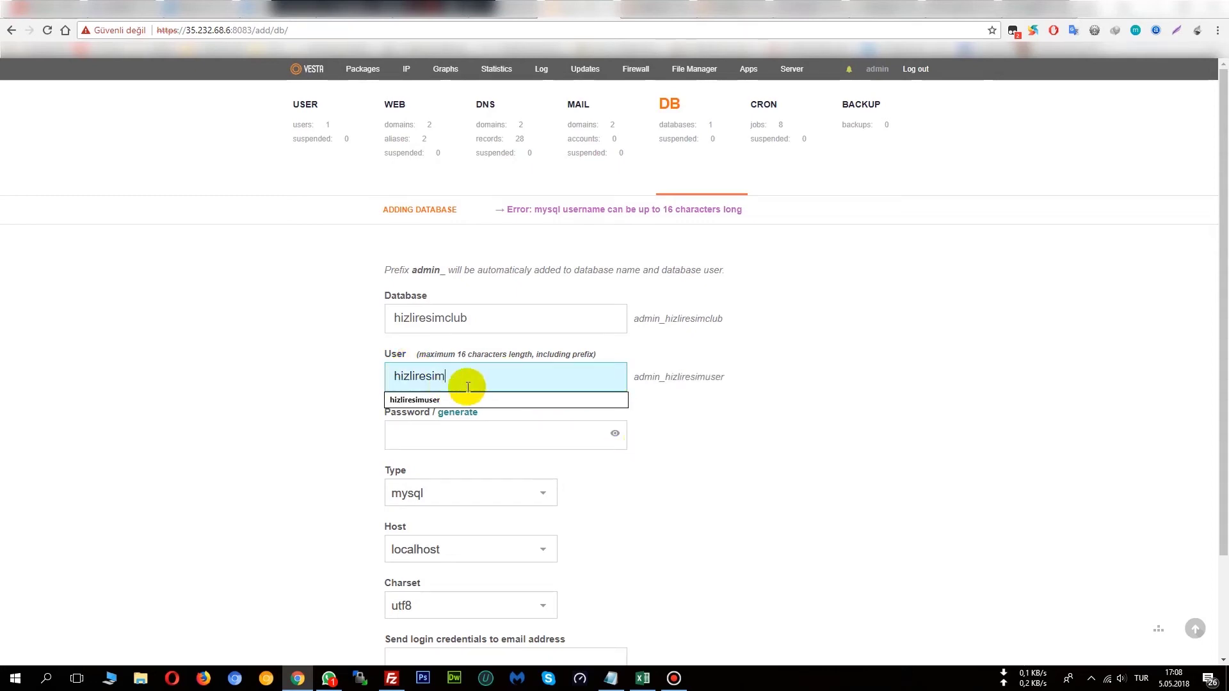
{"action": "left_click", "coordinate": [714, 416]}
{"action": "left_click_drag", "start_coordinate": [634, 377], "coordinate": [721, 383]}
{"action": "scroll", "coordinate": [548, 485], "scroll_direction": "down", "scroll_amount": 2}
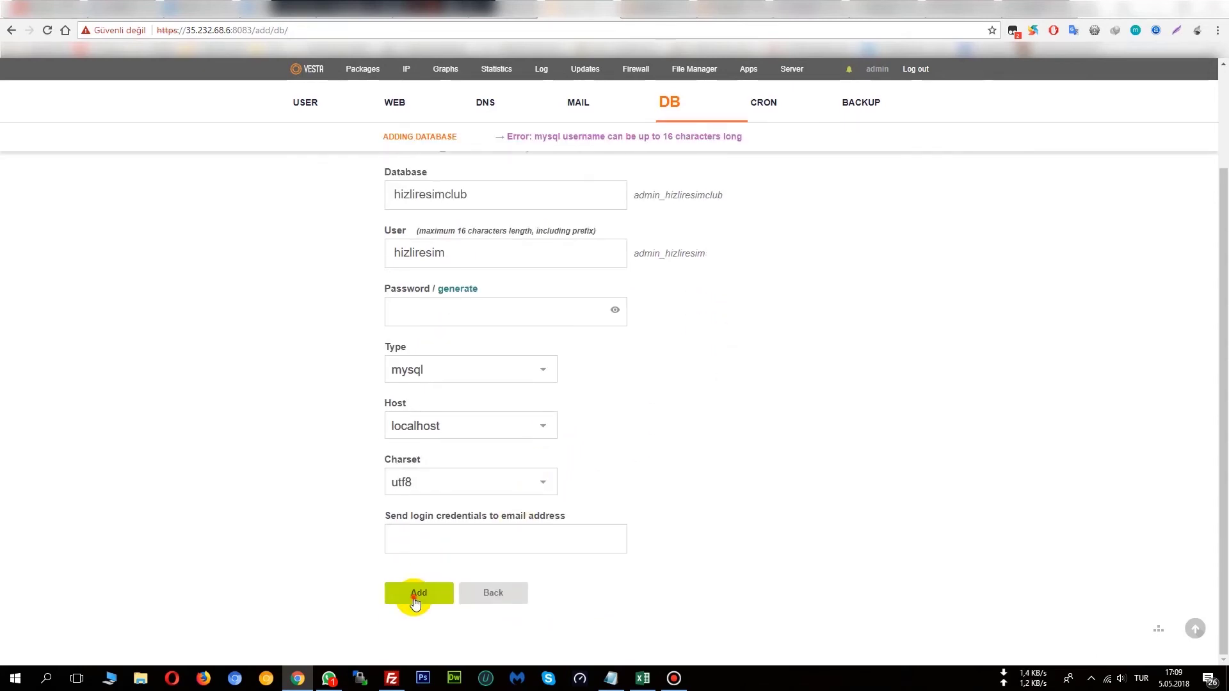
{"action": "left_click", "coordinate": [443, 531]}
After the blank-password error, enter a password for the database user.
{"action": "left_click", "coordinate": [448, 556]}
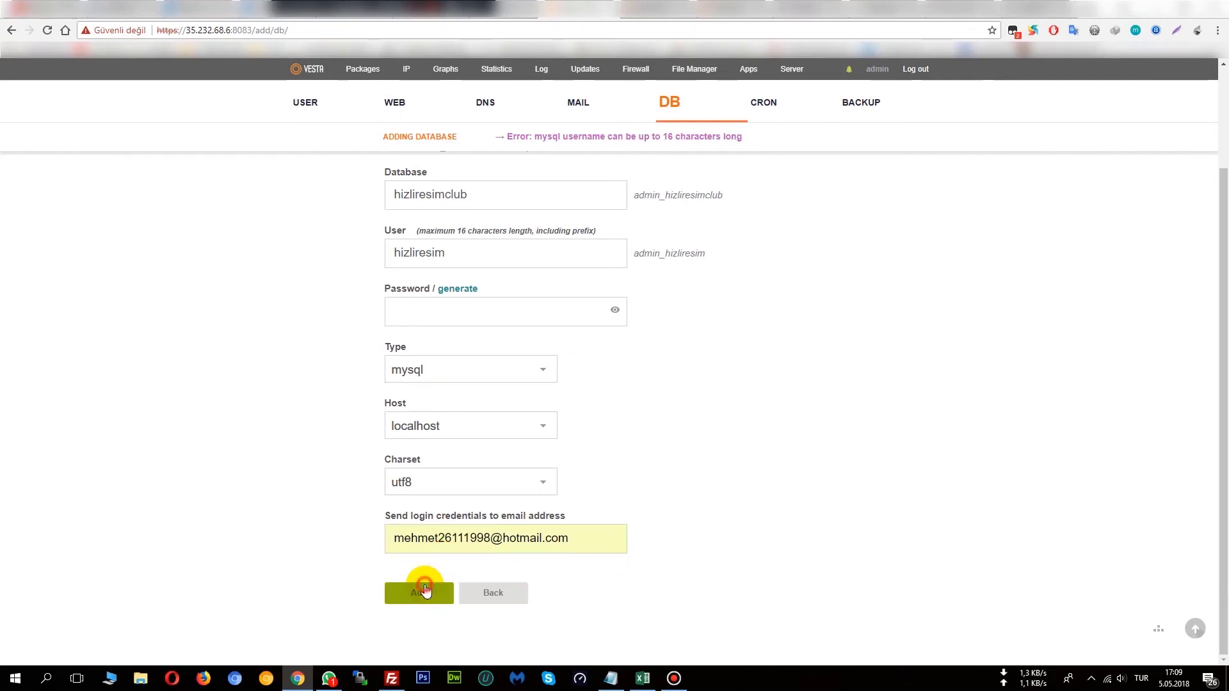
{"action": "left_click", "coordinate": [425, 587]}
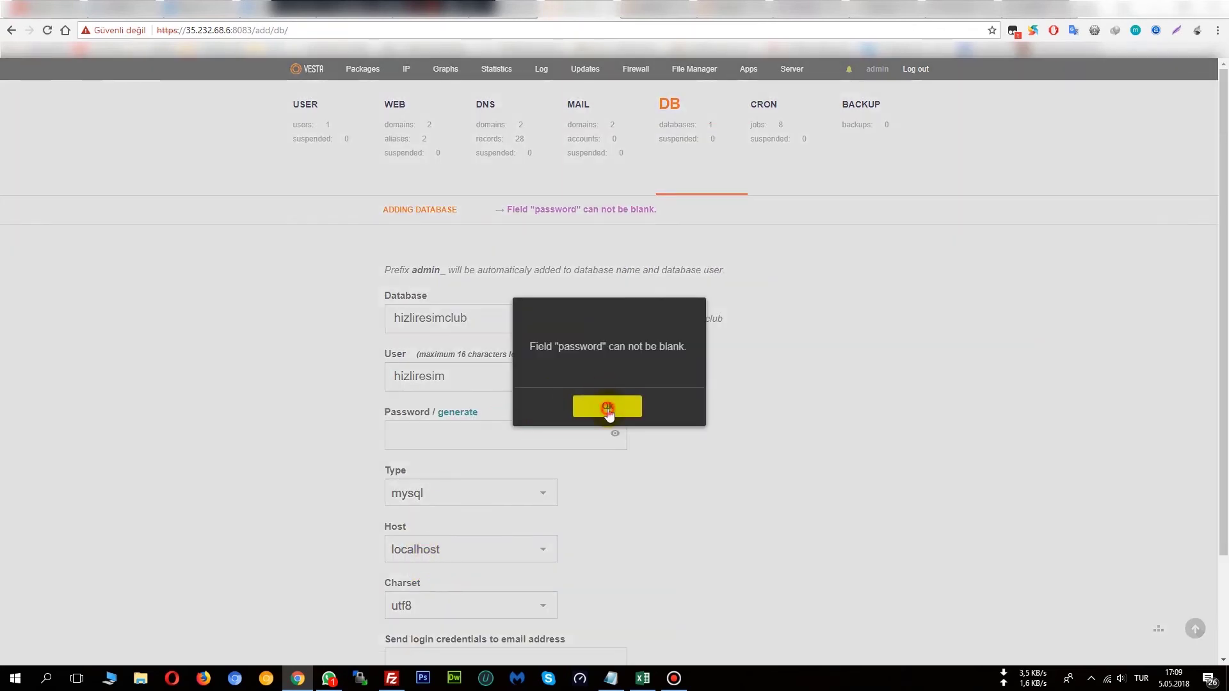
{"action": "left_click", "coordinate": [608, 410]}
{"action": "left_click", "coordinate": [512, 433]}
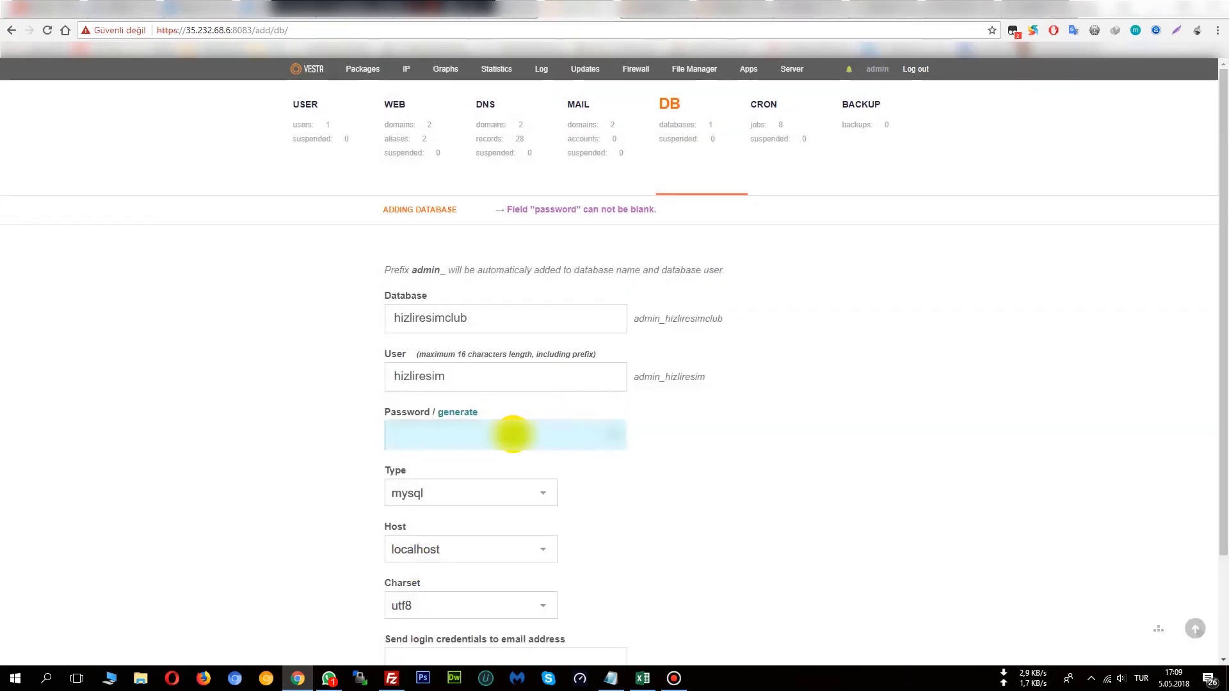
{"action": "type", "text": "*******"}
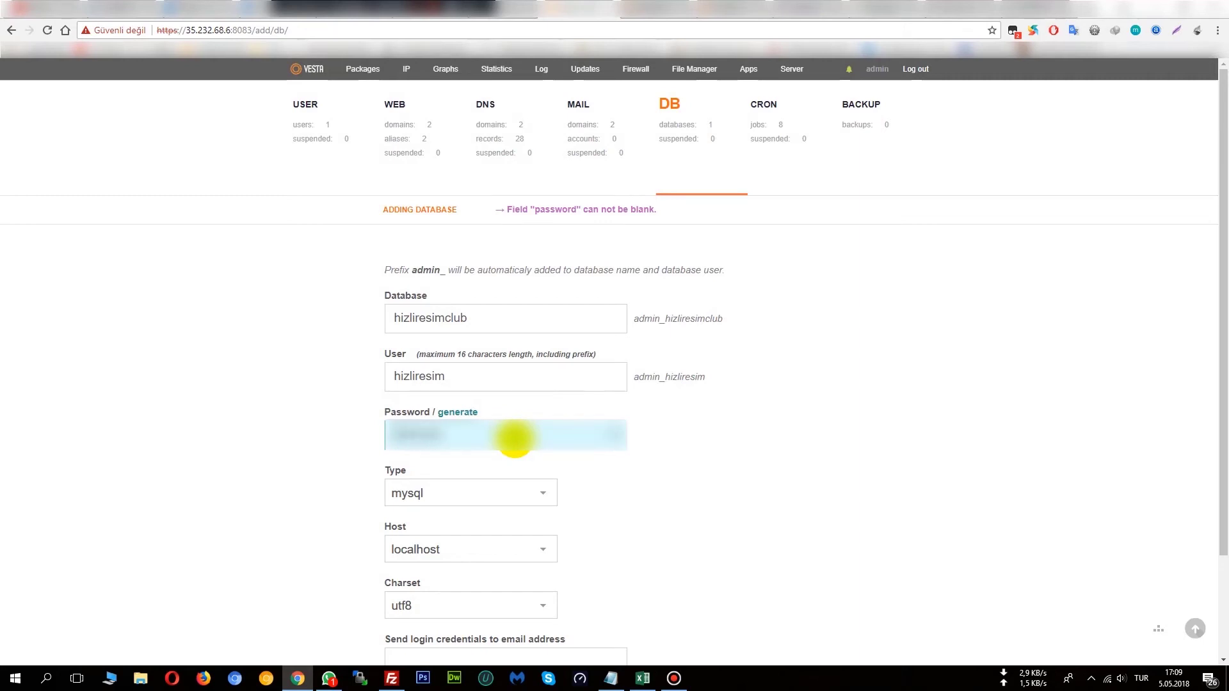
{"action": "type", "text": "***"}
{"action": "type", "text": "12"}
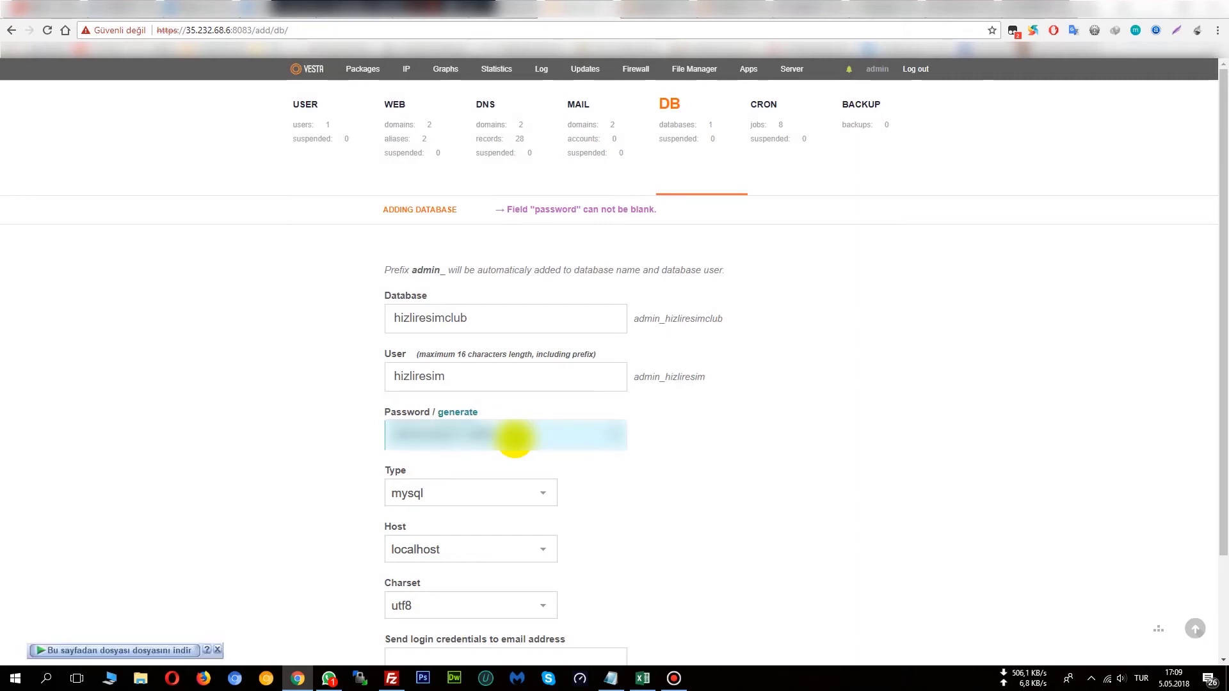
{"action": "key", "text": "BackSpace"}
{"action": "key", "text": "BackSpace"}
{"action": "key", "text": "BackSpace"}
{"action": "key", "text": "BackSpace"}
{"action": "key", "text": "BackSpace"}
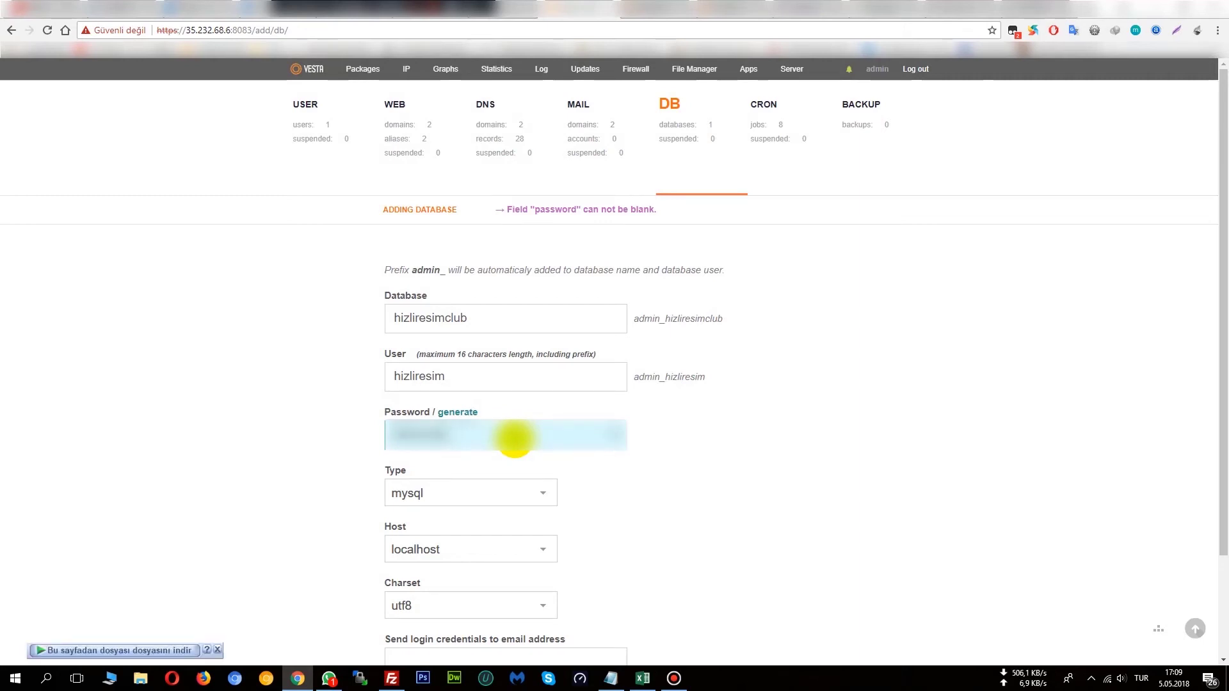
{"action": "key", "text": "BackSpace"}
{"action": "key", "text": "BackSpace"}
{"action": "type", "text": "12"}
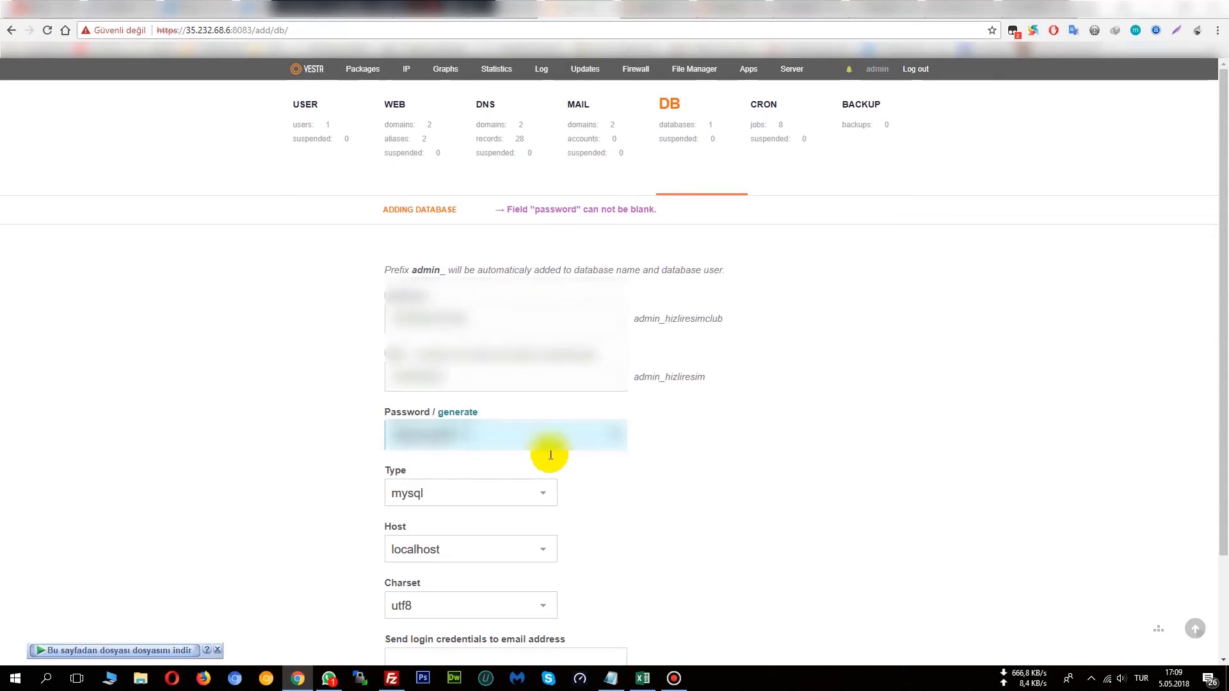
Reselect the saved e-mail, add the database, and confirm admin_hizliresimclub was created.
{"action": "scroll", "coordinate": [548, 453], "scroll_direction": "down", "scroll_amount": 2}
{"action": "left_click", "coordinate": [456, 546]}
{"action": "left_click", "coordinate": [422, 562]}
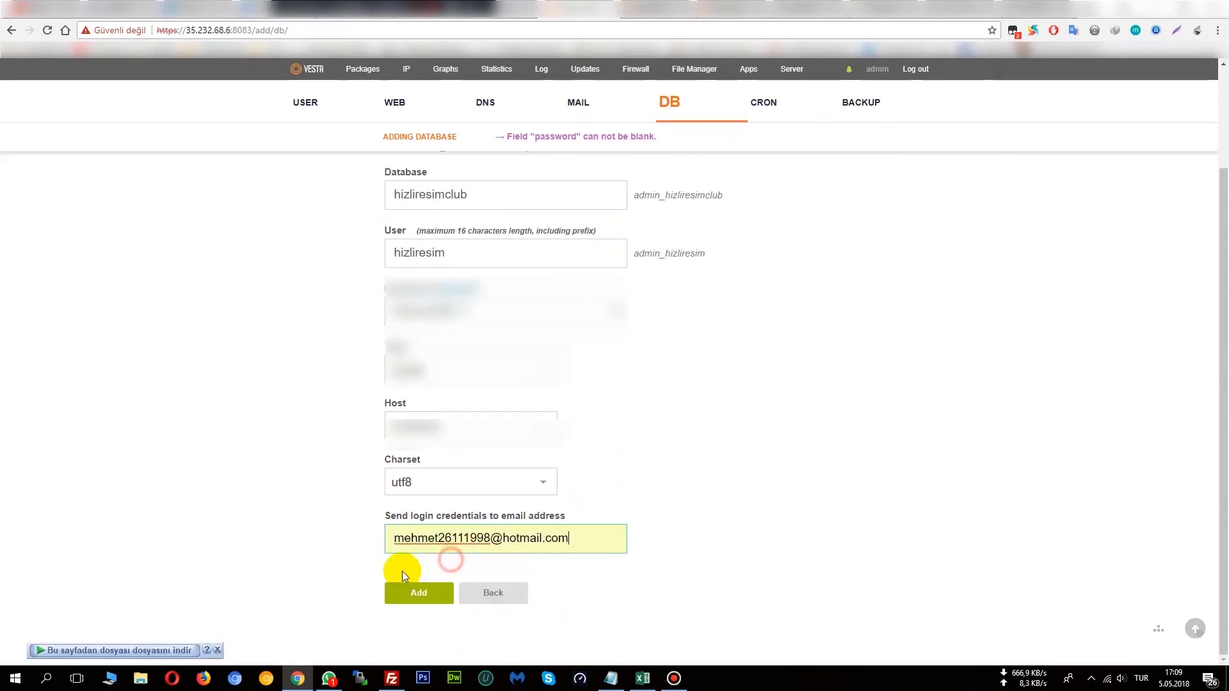
{"action": "left_click", "coordinate": [402, 600]}
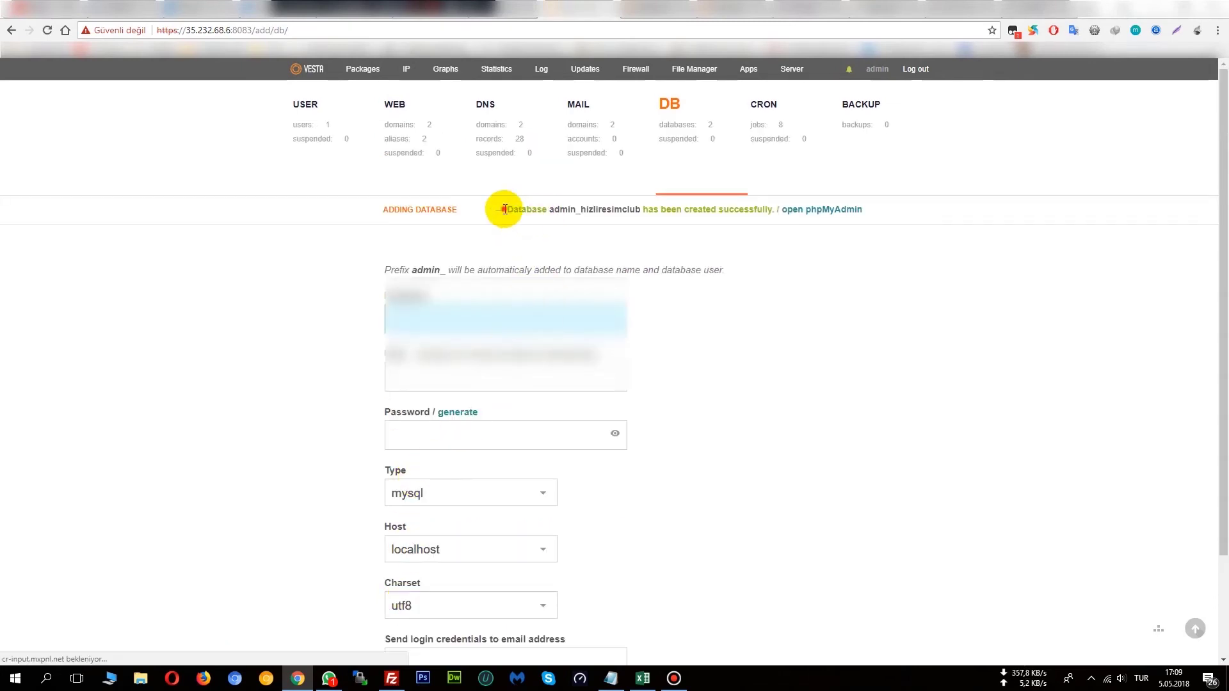
{"action": "left_click_drag", "start_coordinate": [504, 209], "coordinate": [870, 210]}
Erase the drafted WhatsApp message, minimise WhatsApp, and bring Notepad back up.
{"action": "left_click", "coordinate": [992, 256]}
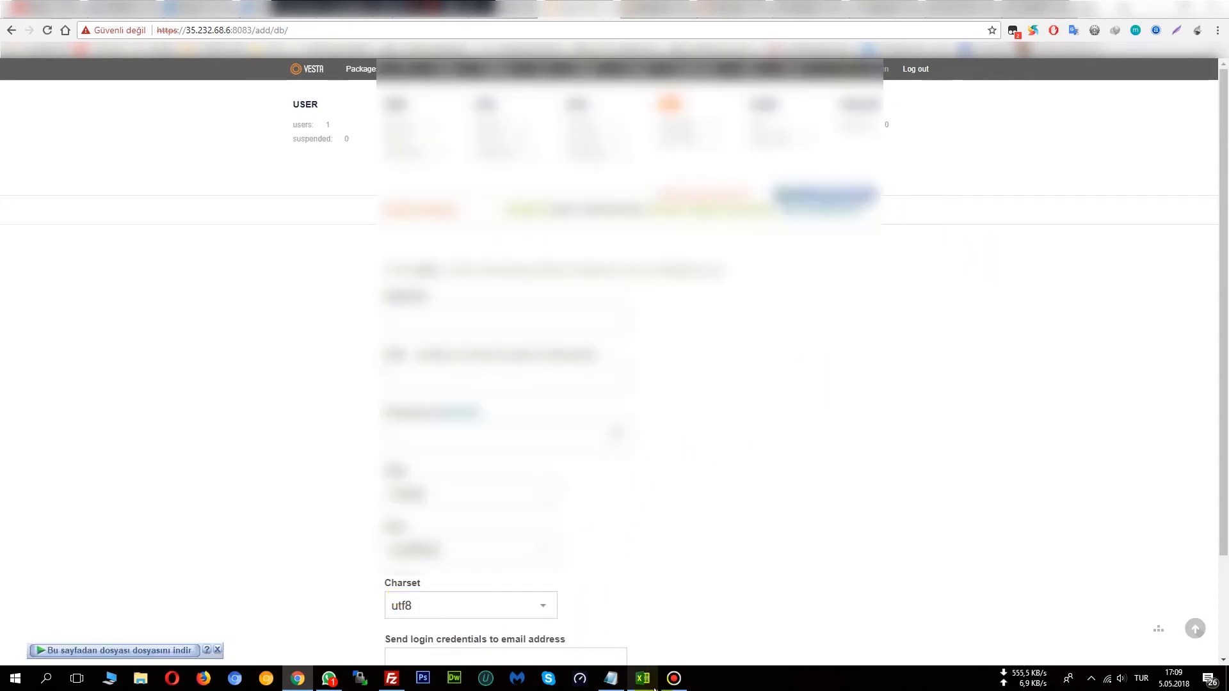
{"action": "left_click", "coordinate": [329, 678]}
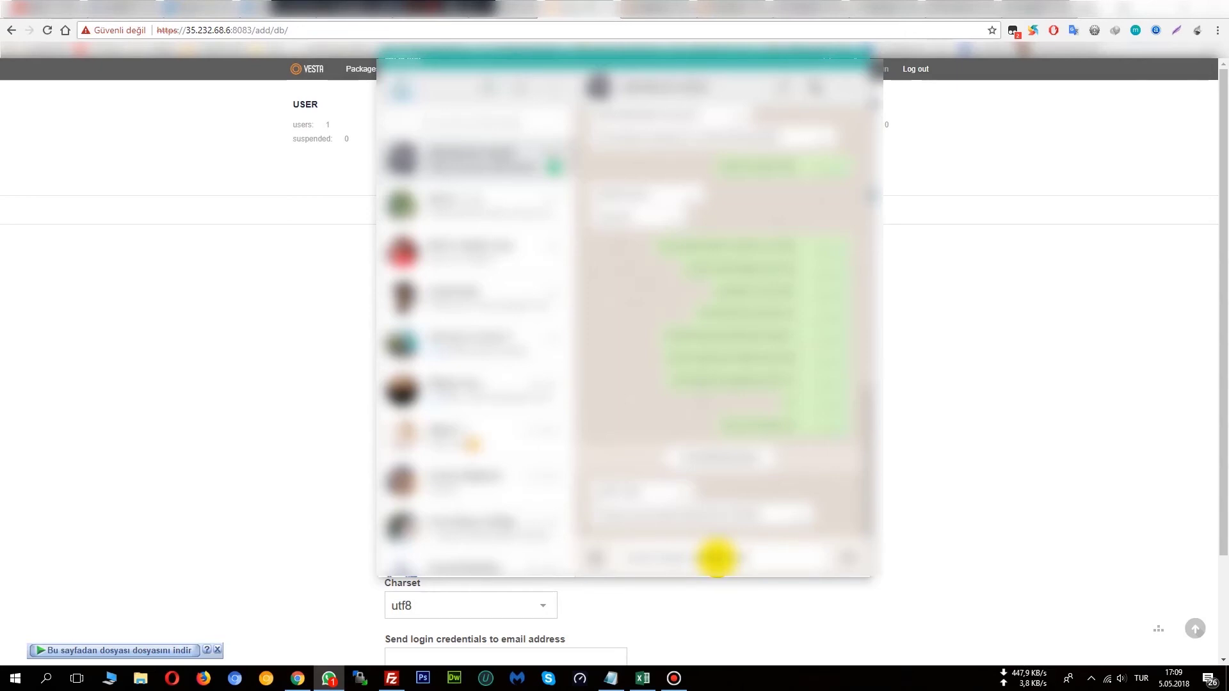
{"action": "key", "text": "BackSpace"}
{"action": "key", "text": "BackSpace"}
{"action": "key", "text": "BackSpace"}
{"action": "key", "text": "BackSpace"}
{"action": "key", "text": "BackSpace"}
{"action": "key", "text": "BackSpace"}
{"action": "key", "text": "BackSpace"}
{"action": "key", "text": "BackSpace"}
{"action": "key", "text": "BackSpace"}
{"action": "key", "text": "BackSpace"}
{"action": "key", "text": "BackSpace"}
{"action": "key", "text": "BackSpace"}
{"action": "key", "text": "BackSpace"}
{"action": "key", "text": "BackSpace"}
{"action": "key", "text": "BackSpace"}
{"action": "key", "text": "BackSpace"}
{"action": "key", "text": "BackSpace"}
{"action": "key", "text": "BackSpace"}
{"action": "key", "text": "BackSpace"}
{"action": "key", "text": "BackSpace"}
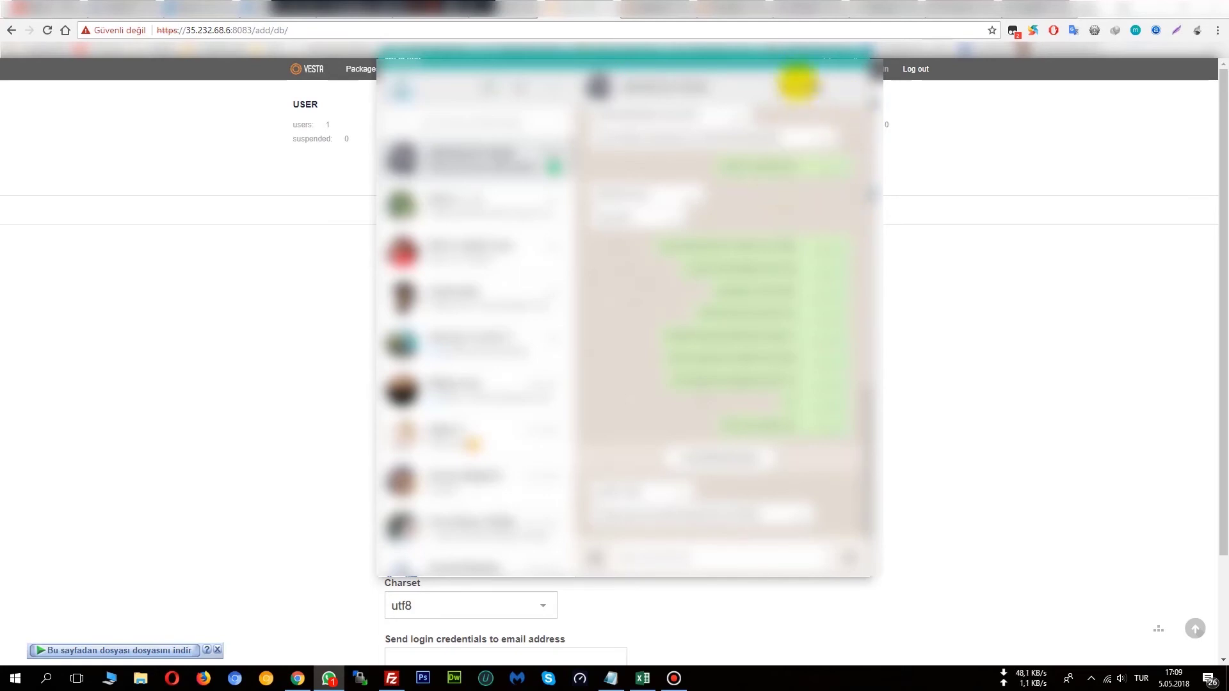
{"action": "left_click", "coordinate": [797, 54]}
{"action": "left_click", "coordinate": [611, 679]}
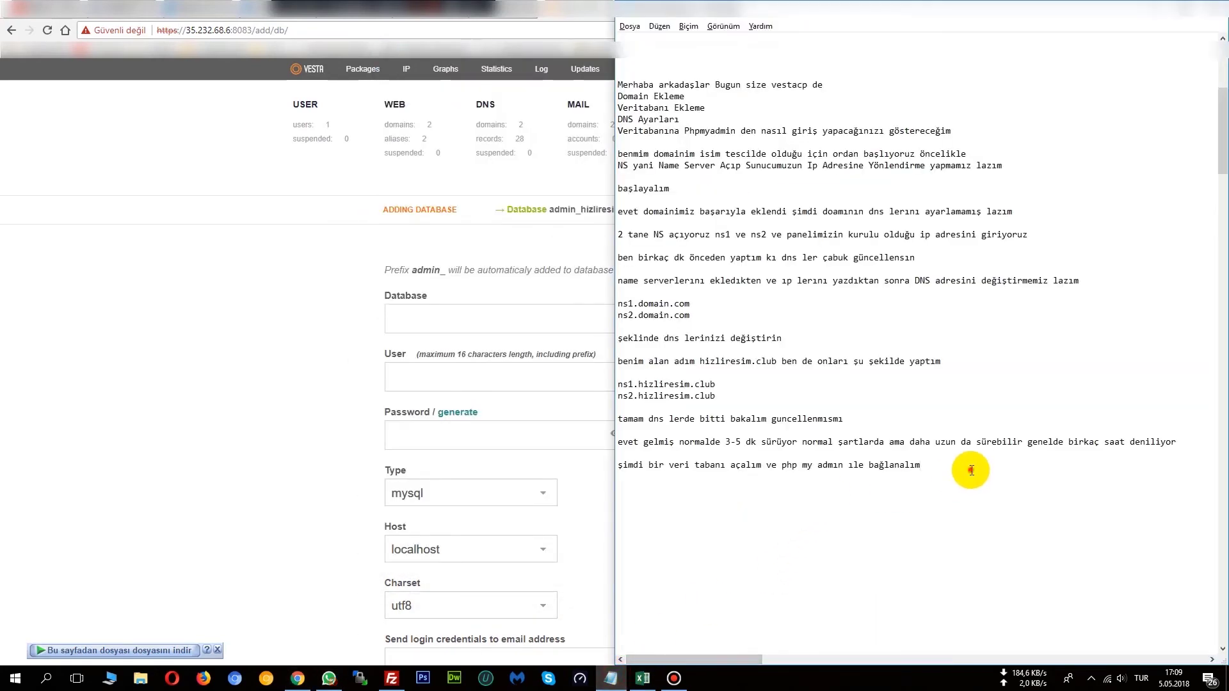
Note 'evet başarılı şekilde açıldı' and that a first-time database opens via phpMyAdmin.
{"action": "key", "text": "Return"}
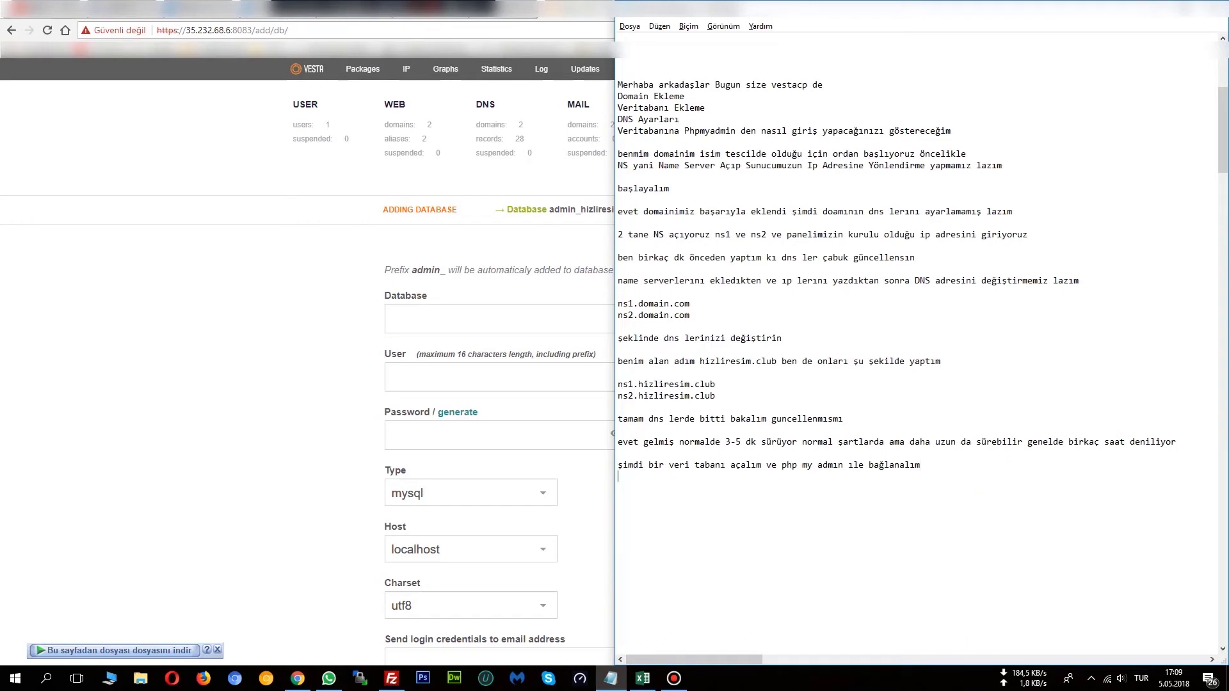
{"action": "type", "text": "evet başarılı şekilde açıldı"}
{"action": "key", "text": "Return"}
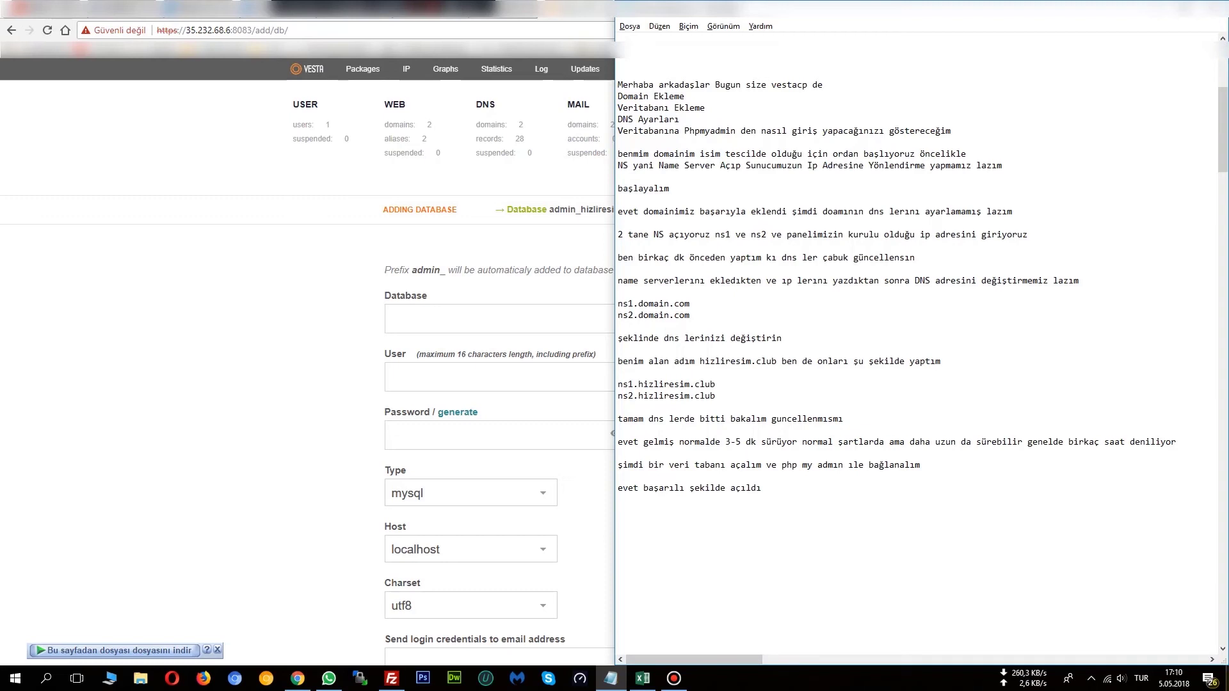
{"action": "type", "text": "ilk kez veritabanı acarke"}
{"action": "type", "text": "n php my a"}
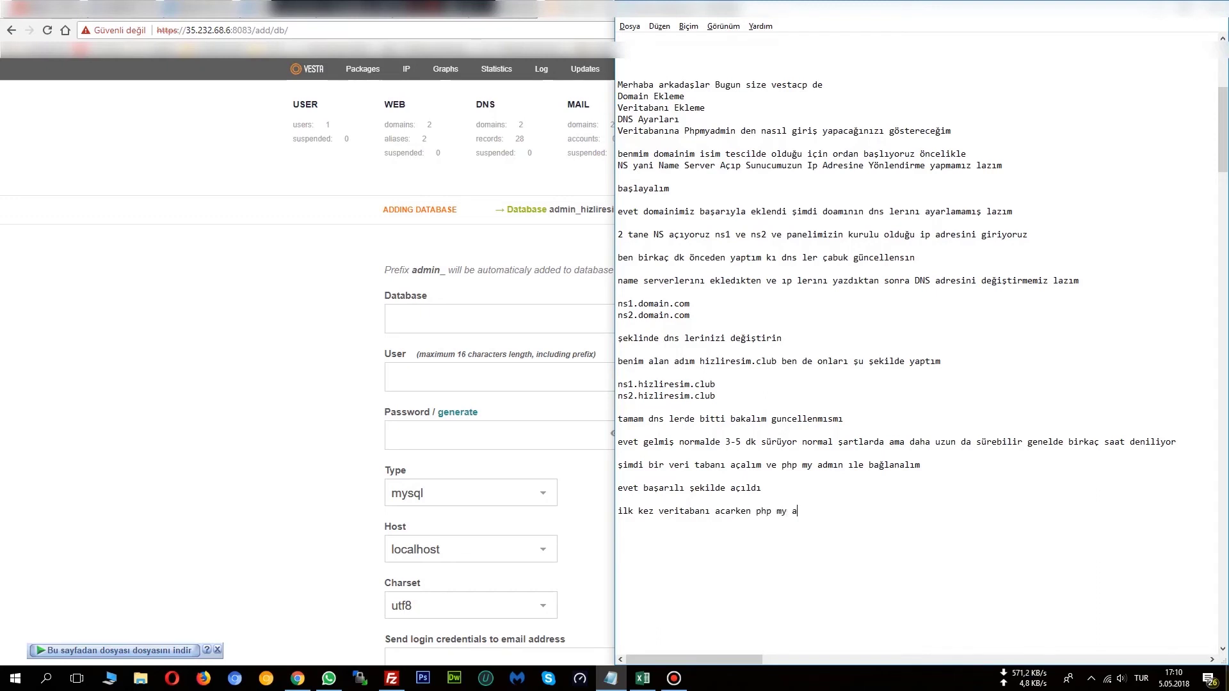
{"action": "type", "text": "dmın ıle ac yazar"}
Note that an existing database is reached at domain.com/phpmyadmin, ending 'şeklinde girmeniz lazım 2 şeklide göstereyim'.
{"action": "key", "text": "Return"}
{"action": "type", "text": "ama önceden kurduğunuz"}
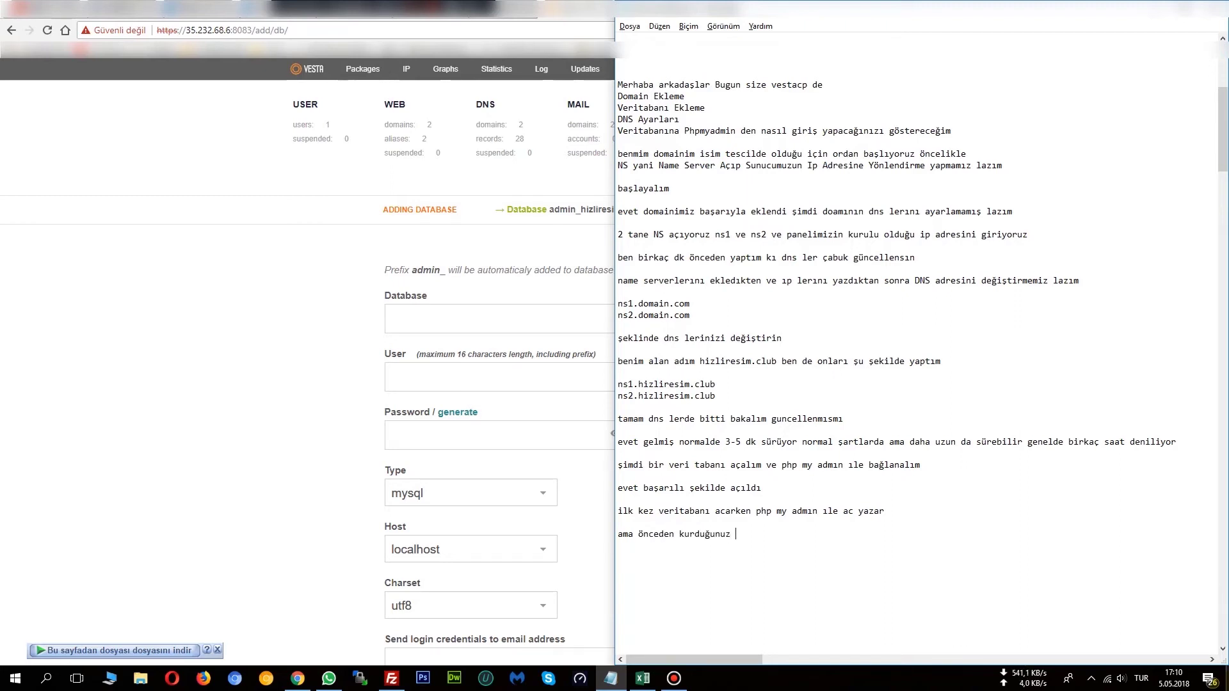
{"action": "type", "text": " domaıne"}
{"action": "key", "text": "BackSpace"}
{"action": "key", "text": "BackSpace"}
{"action": "key", "text": "BackSpace"}
{"action": "key", "text": "BackSpace"}
{"action": "key", "text": "BackSpace"}
{"action": "type", "text": "veritabanına bağlanmak isterse"}
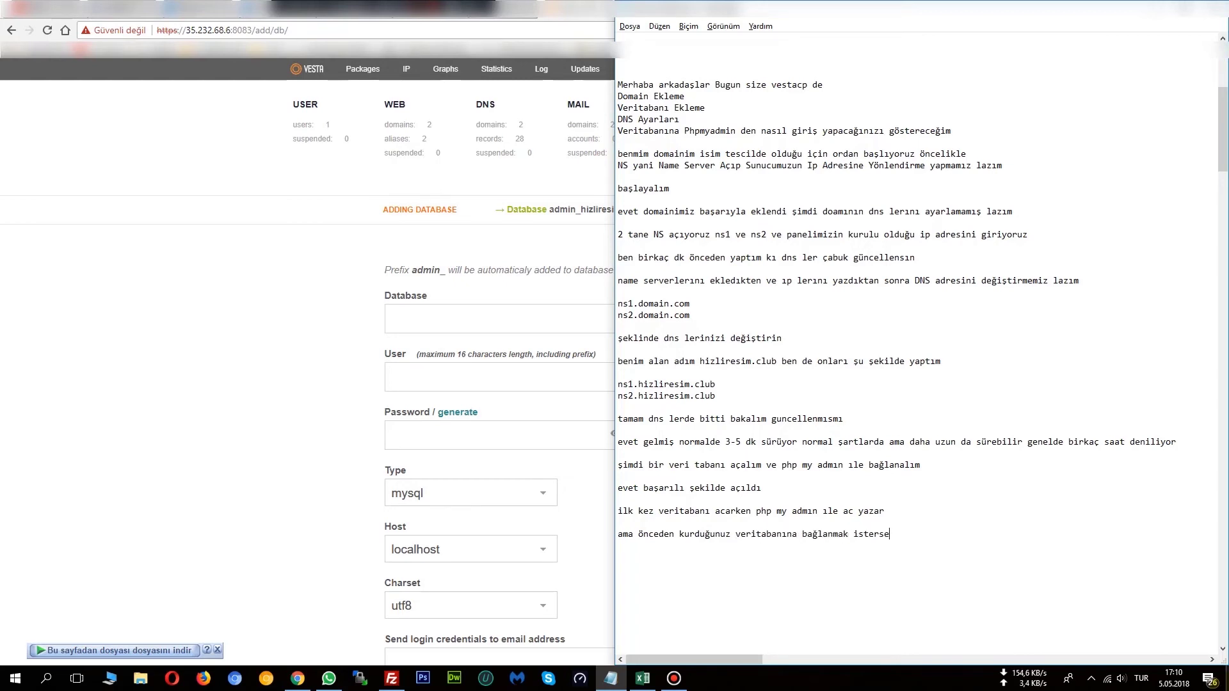
{"action": "type", "text": "nş"}
{"action": "type", "text": "iz "}
{"action": "type", "text": "d"}
{"action": "type", "text": "omain"}
{"action": "type", "text": ".com"}
{"action": "type", "text": "/php"}
{"action": "type", "text": "my"}
{"action": "type", "text": "admi"}
{"action": "type", "text": "n"}
{"action": "key", "text": "Return"}
{"action": "type", "text": "şeklinde "}
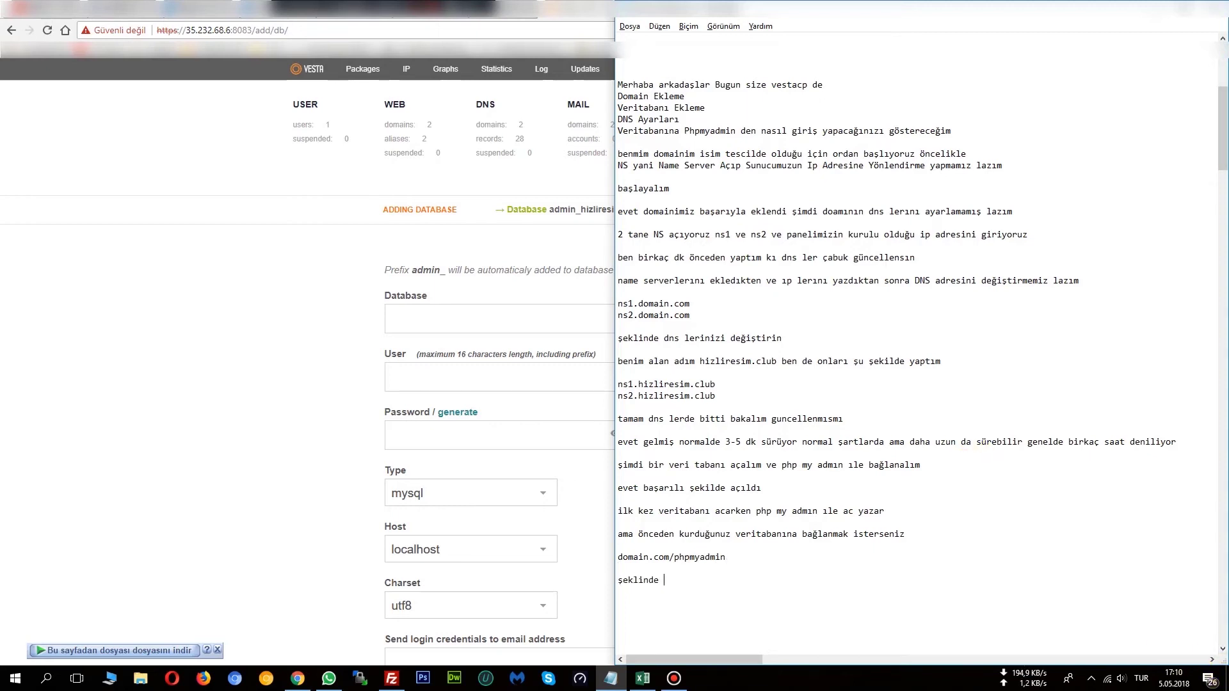
{"action": "type", "text": "girmeniz lazım 2 şeklide göstereyim"}
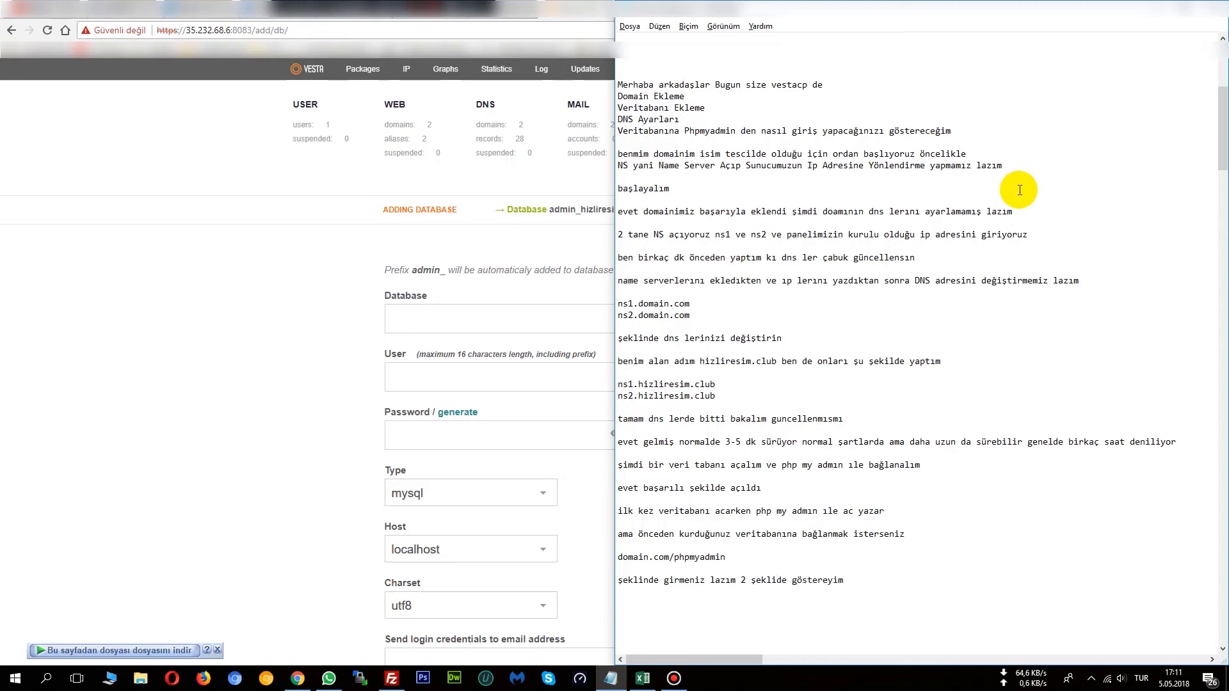
Drop a trial hizliresim.club example and replace domain.com with sunucunuzun_ip_adresi before /phpmyadmin.
{"action": "left_click", "coordinate": [777, 557]}
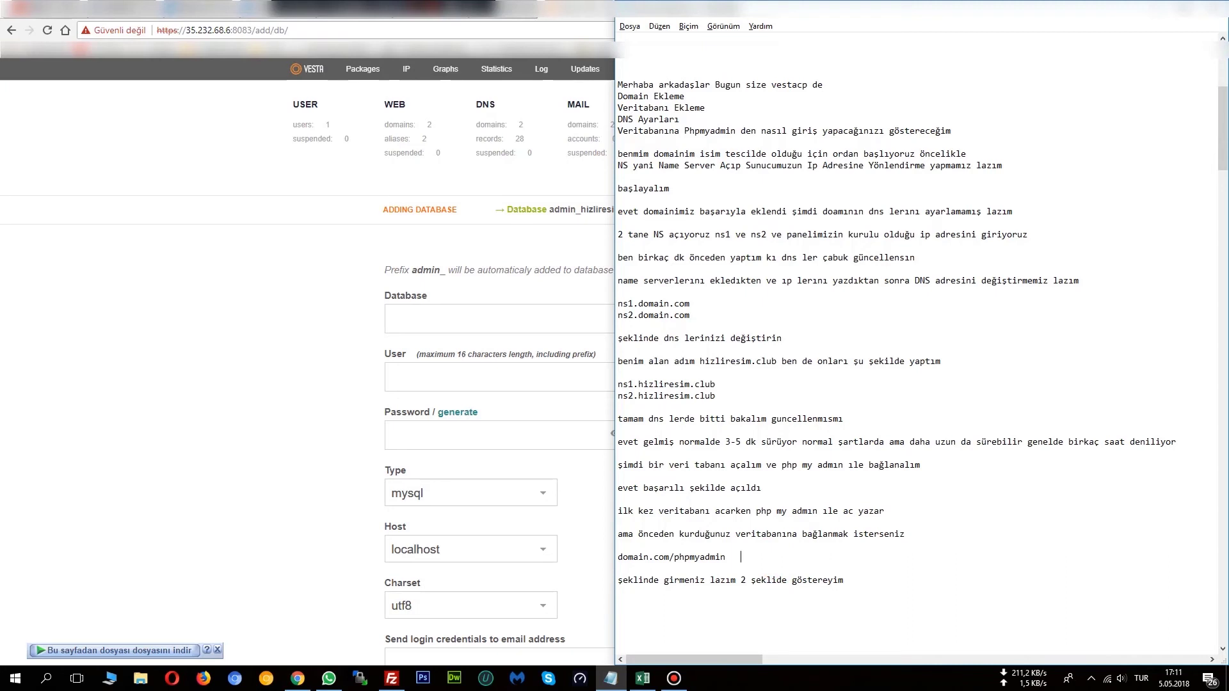
{"action": "type", "text": "()"}
{"action": "type", "text": "hizlire"}
{"action": "type", "text": "sim.club"}
{"action": "type", "text": "/"}
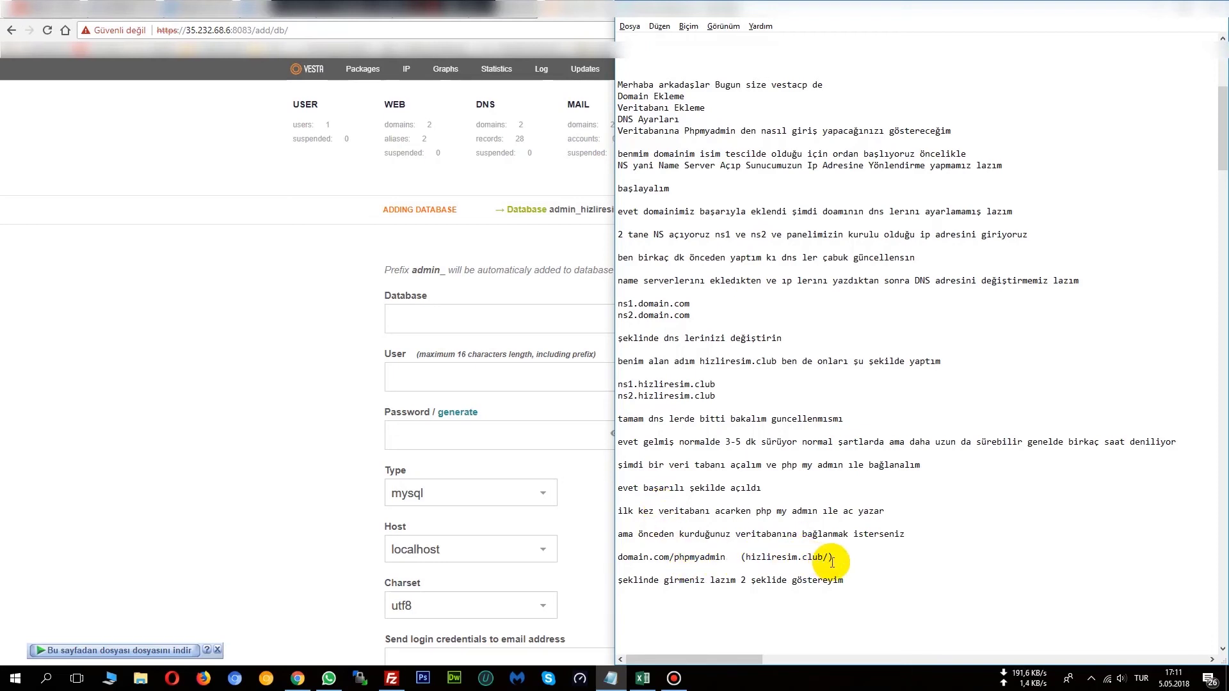
{"action": "left_click_drag", "start_coordinate": [832, 558], "coordinate": [733, 557]}
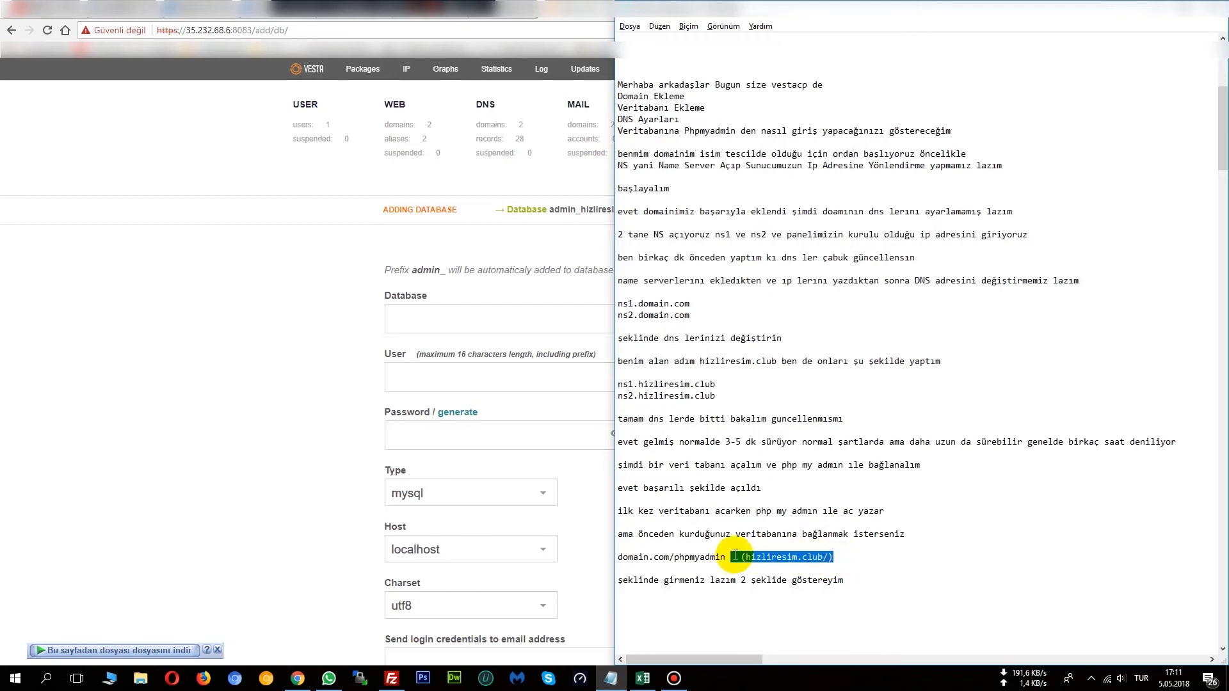
{"action": "key", "text": "Delete"}
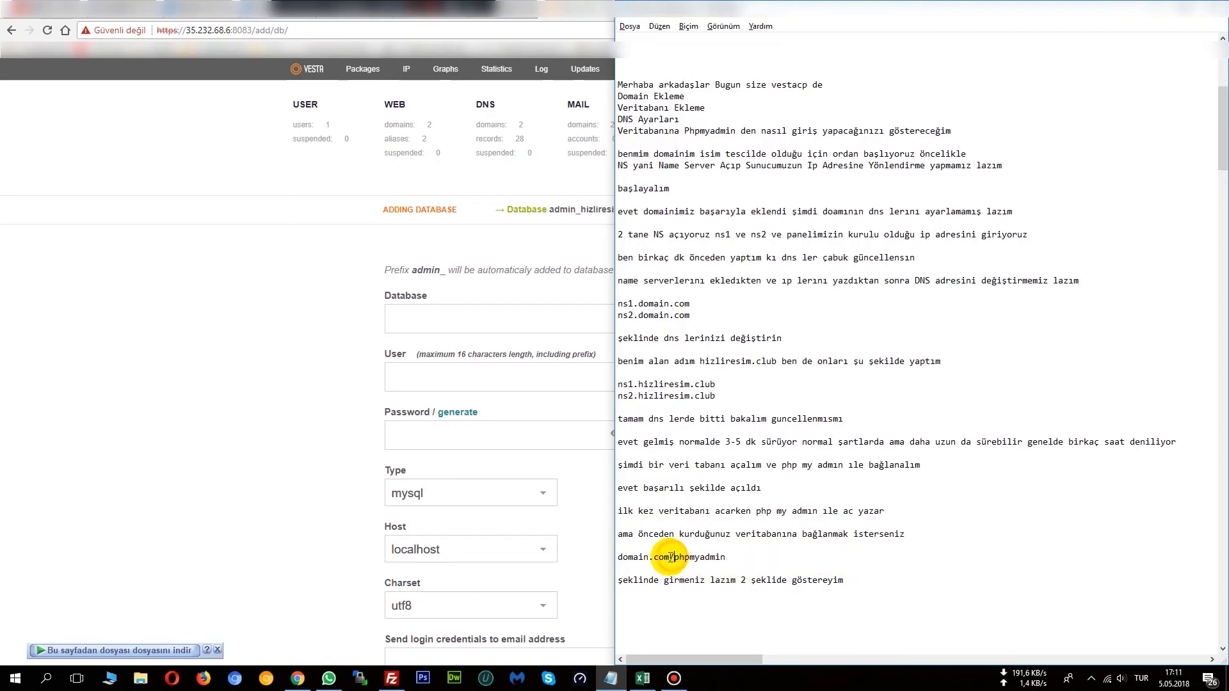
{"action": "left_click_drag", "start_coordinate": [671, 557], "coordinate": [611, 557]}
{"action": "key", "text": "Delete"}
{"action": "type", "text": "sunu"}
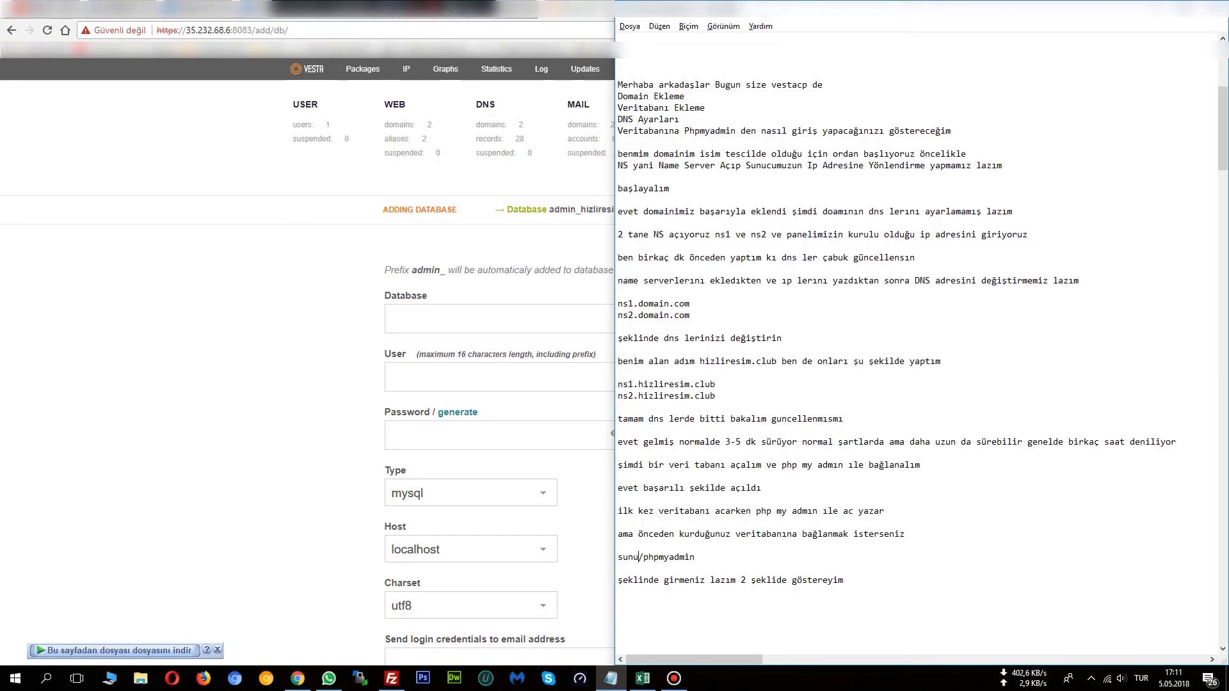
{"action": "type", "text": "cunuzun"}
{"action": "key", "text": "BackSpace"}
{"action": "type", "text": "_ip_adresi"}
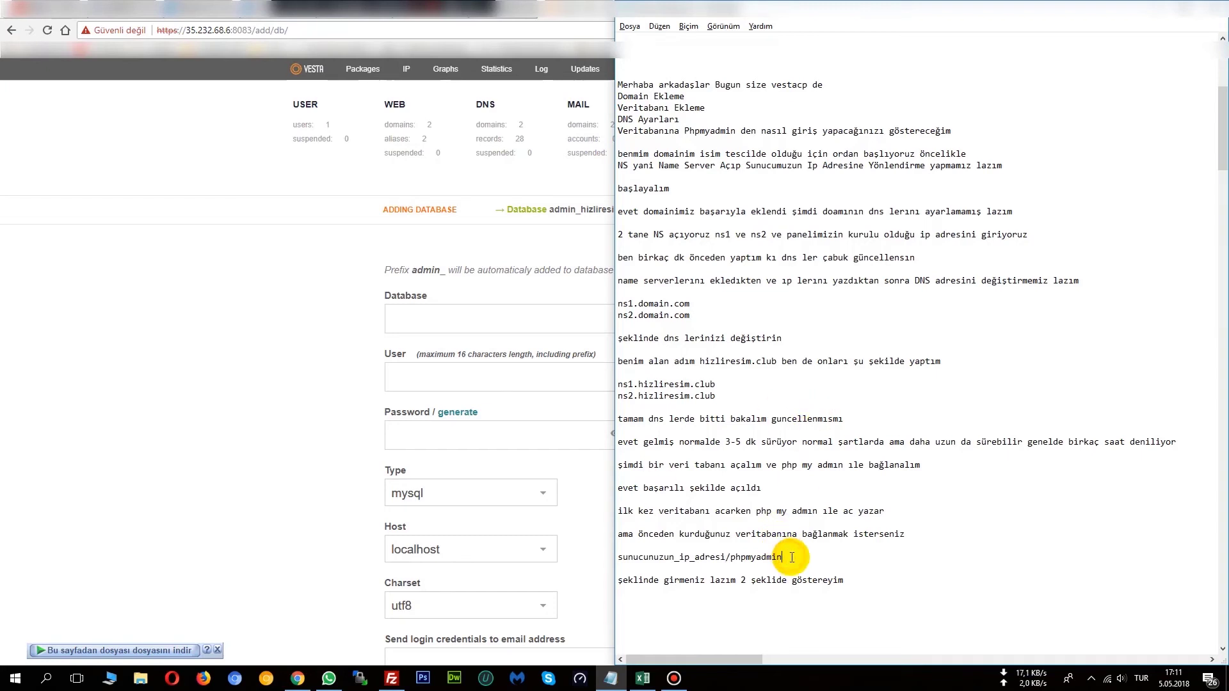
{"action": "left_click", "coordinate": [858, 581]}
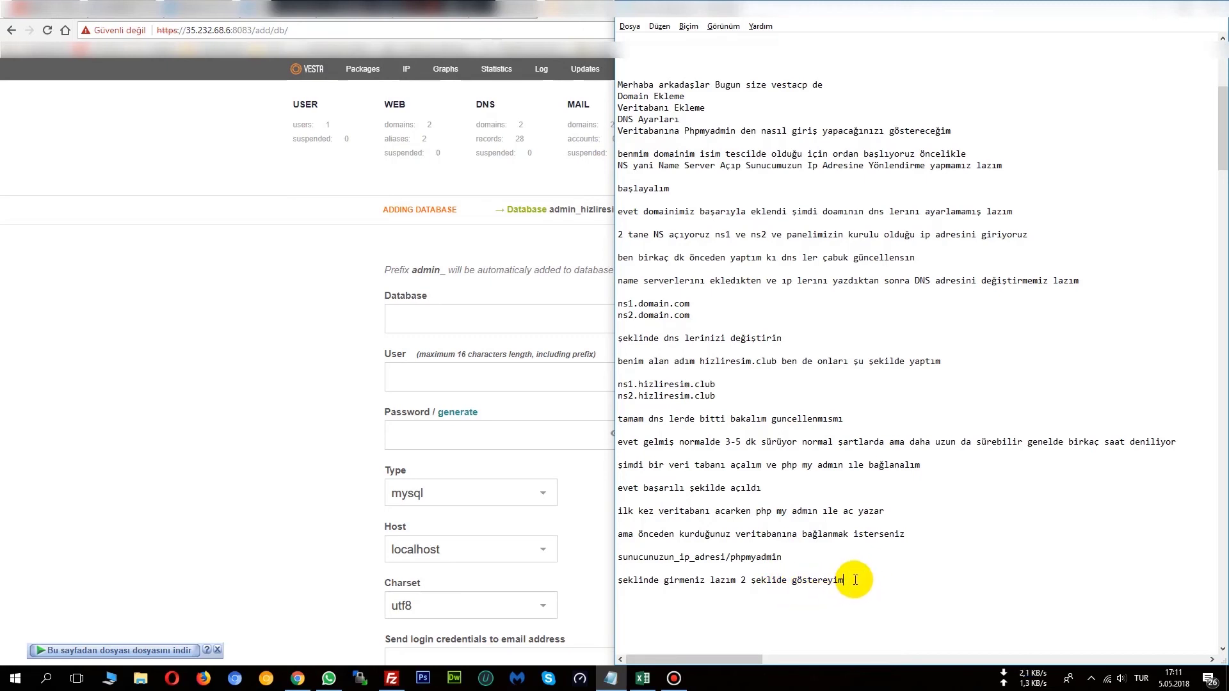
{"action": "left_click", "coordinate": [855, 579]}
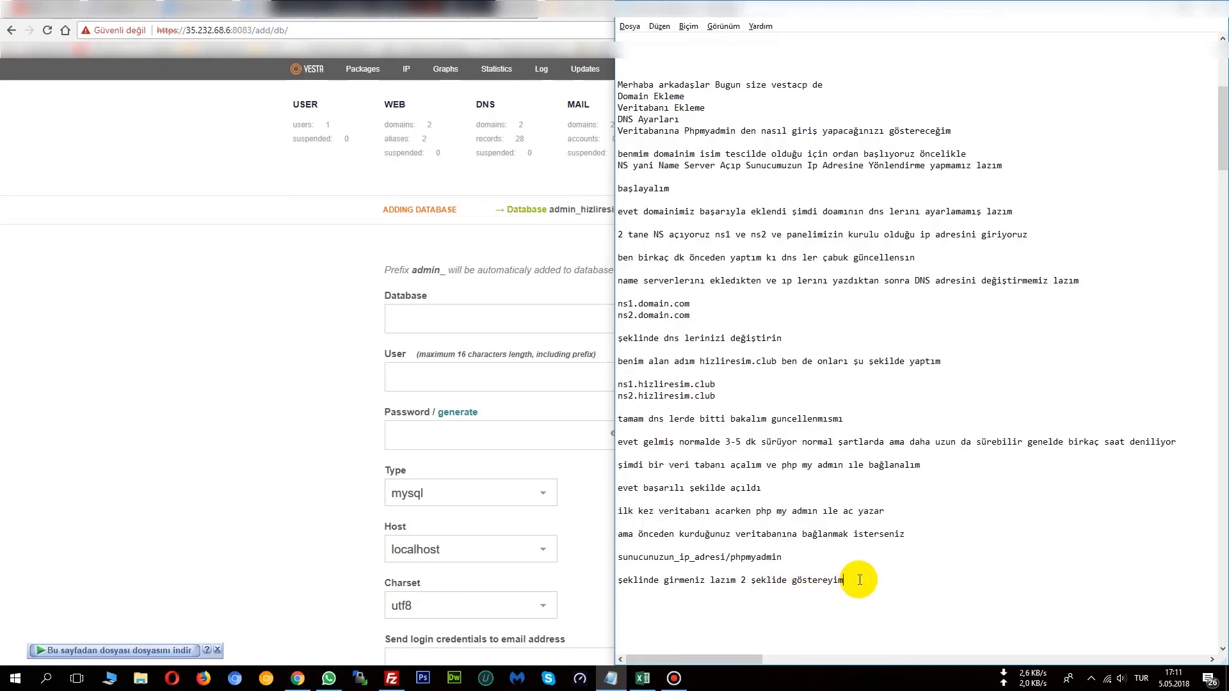
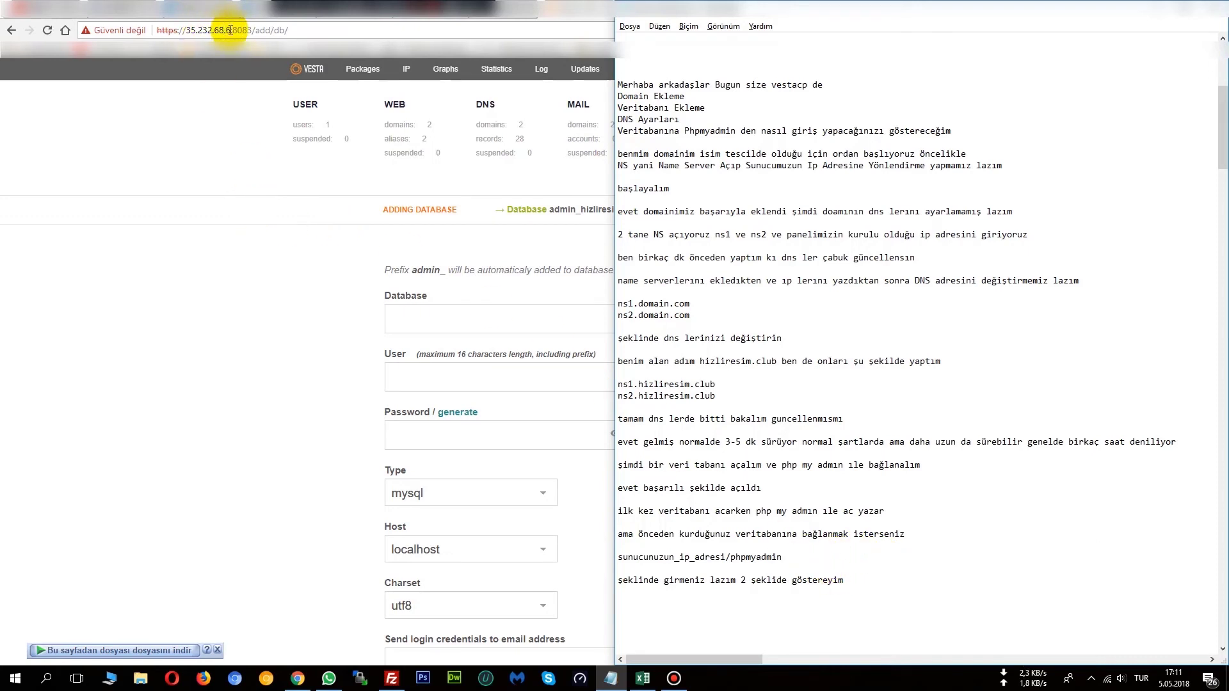
Open phpMyAdmin from the admin_hizliresimclub success message and select its login page address.
{"action": "left_click", "coordinate": [178, 206]}
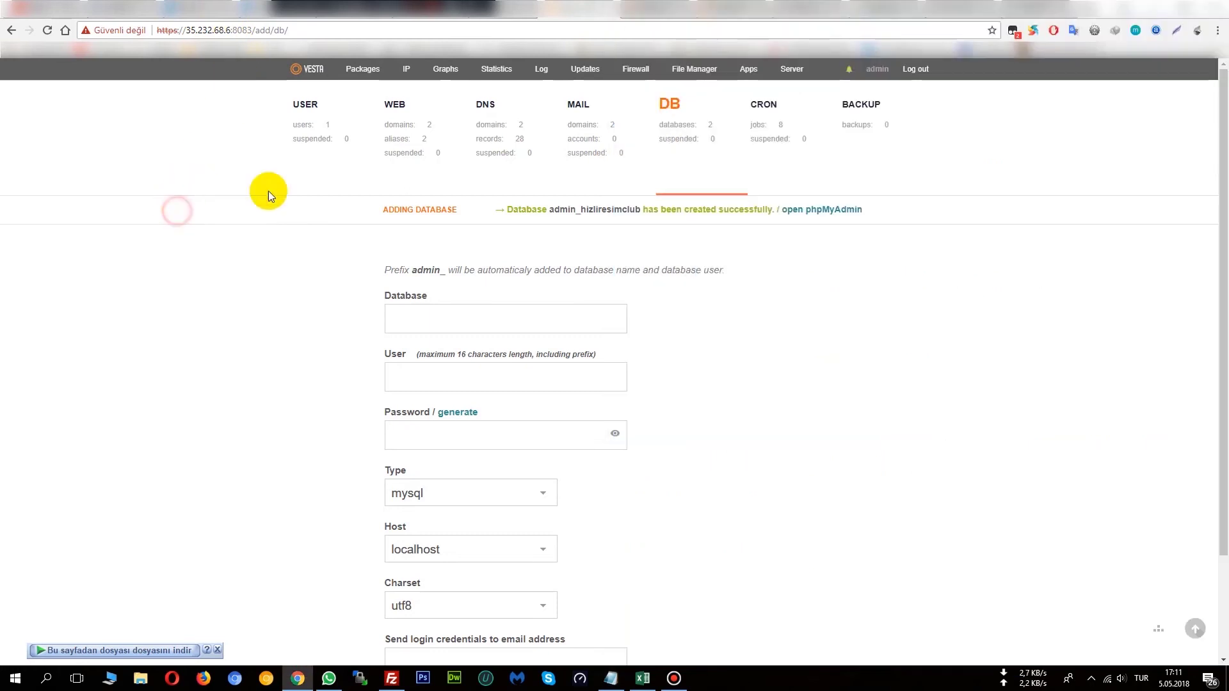
{"action": "left_click", "coordinate": [804, 207]}
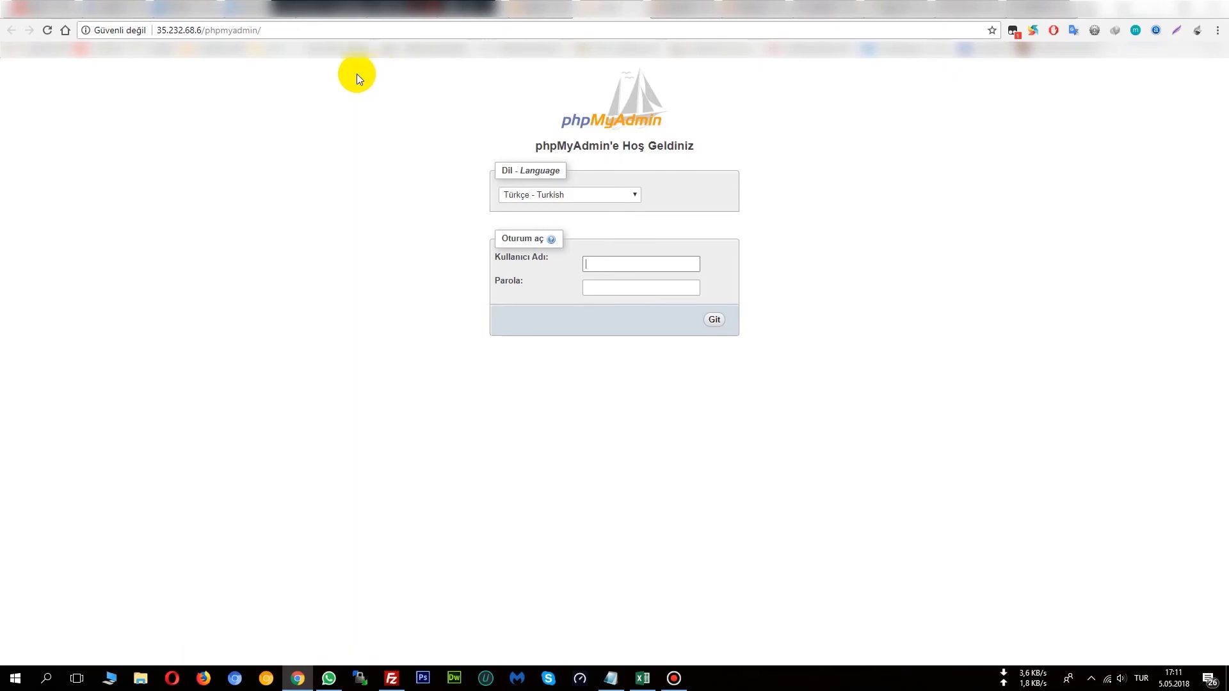
{"action": "left_click_drag", "start_coordinate": [259, 30], "coordinate": [160, 37]}
{"action": "key", "text": "ctrl+c"}
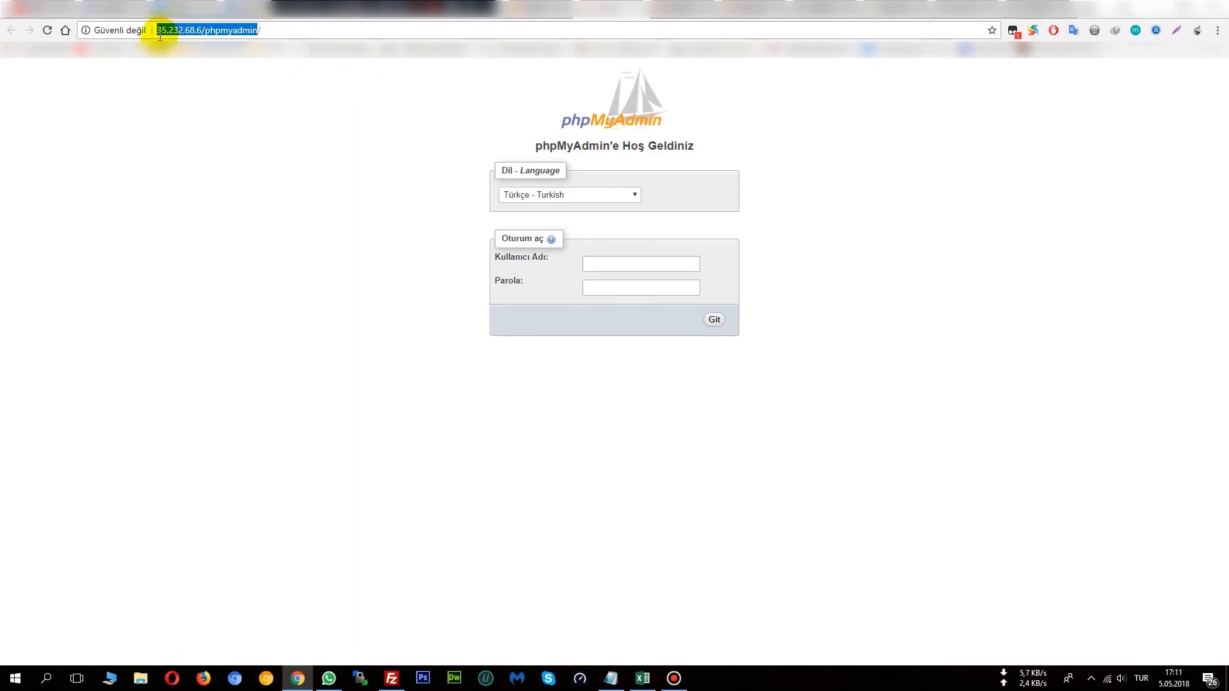
{"action": "left_click", "coordinate": [611, 678]}
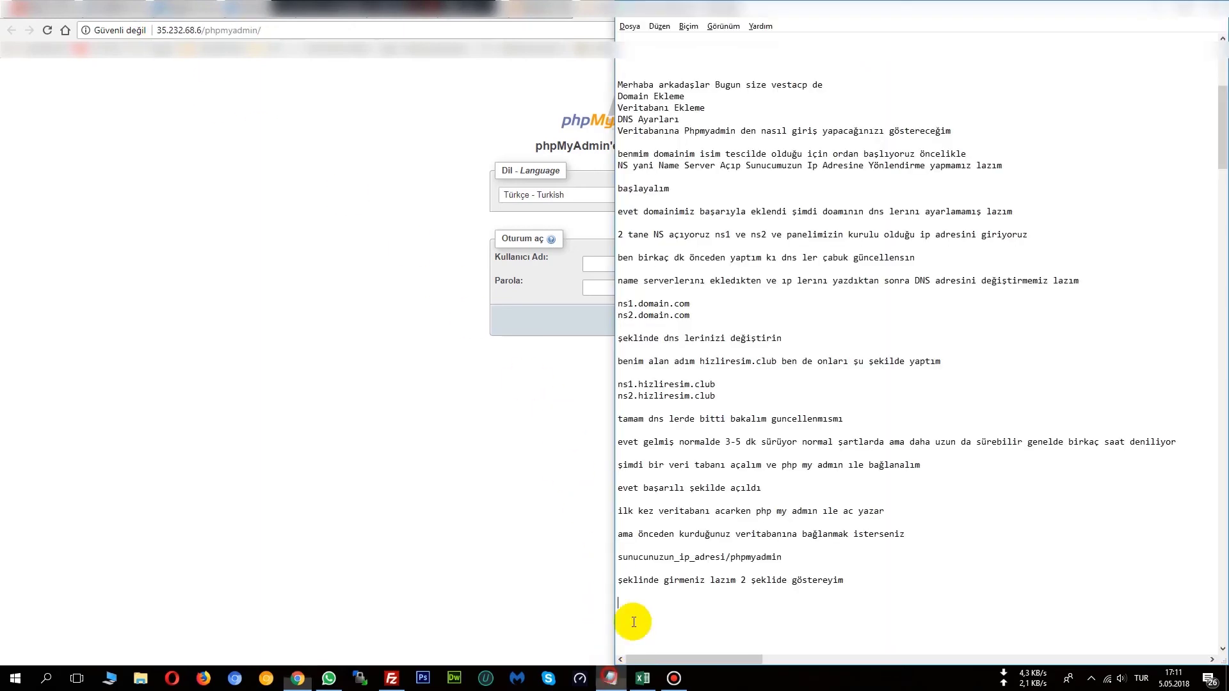
{"action": "key", "text": "ctrl+v"}
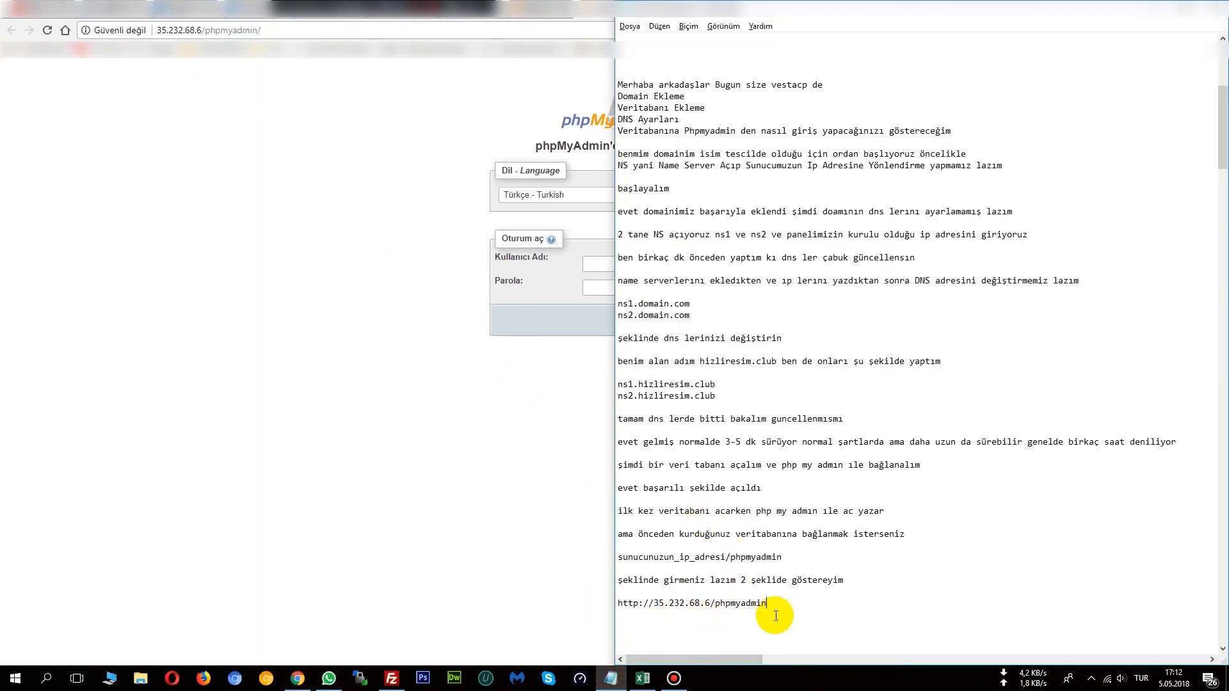
{"action": "key", "text": "shift+Home"}
{"action": "key", "text": "ctrl+c"}
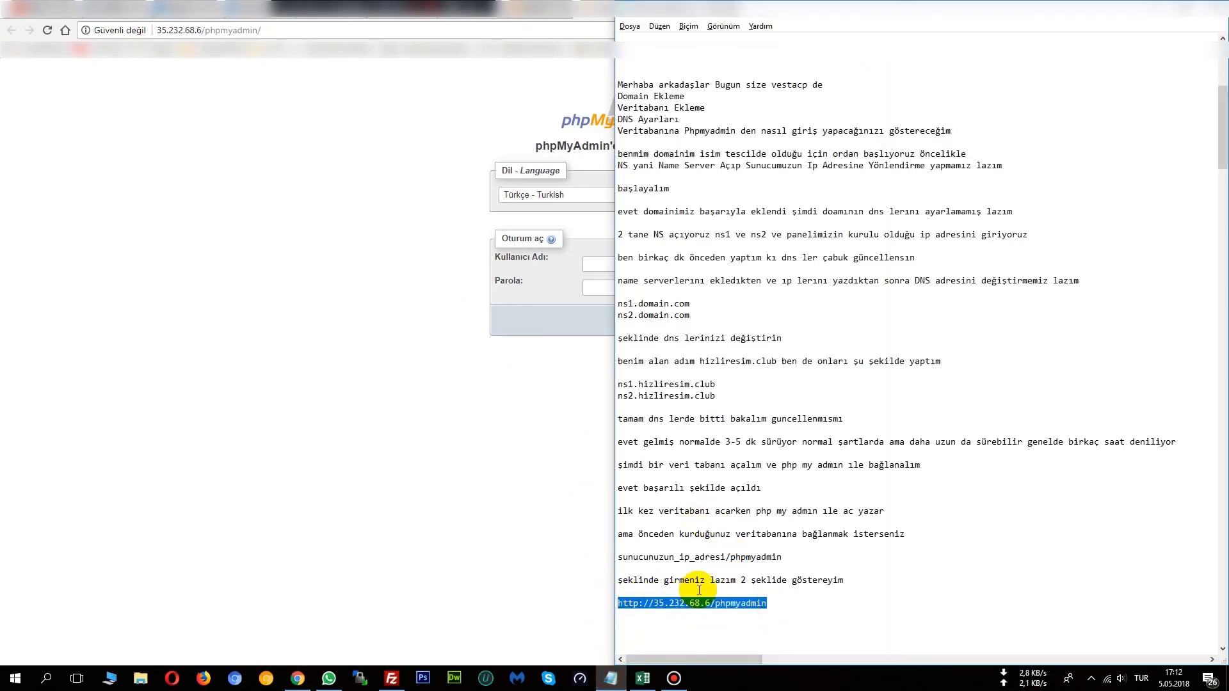
{"action": "key", "text": "BackSpace"}
{"action": "left_click", "coordinate": [795, 557]}
{"action": "key", "text": "ctrl+v"}
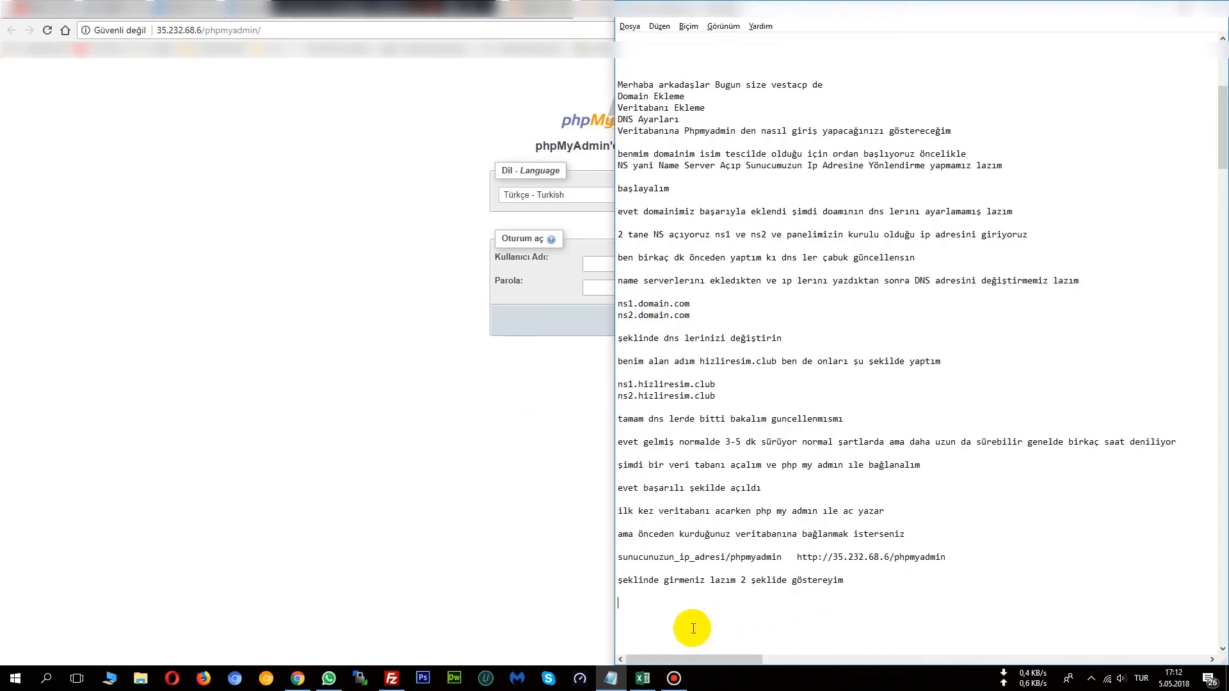
Add the note 'rdan da açtığımız DB nin kullanıcı adı ve şifresini yazalım' and return to the login page.
{"action": "type", "text": "rdan da açtığımız D"}
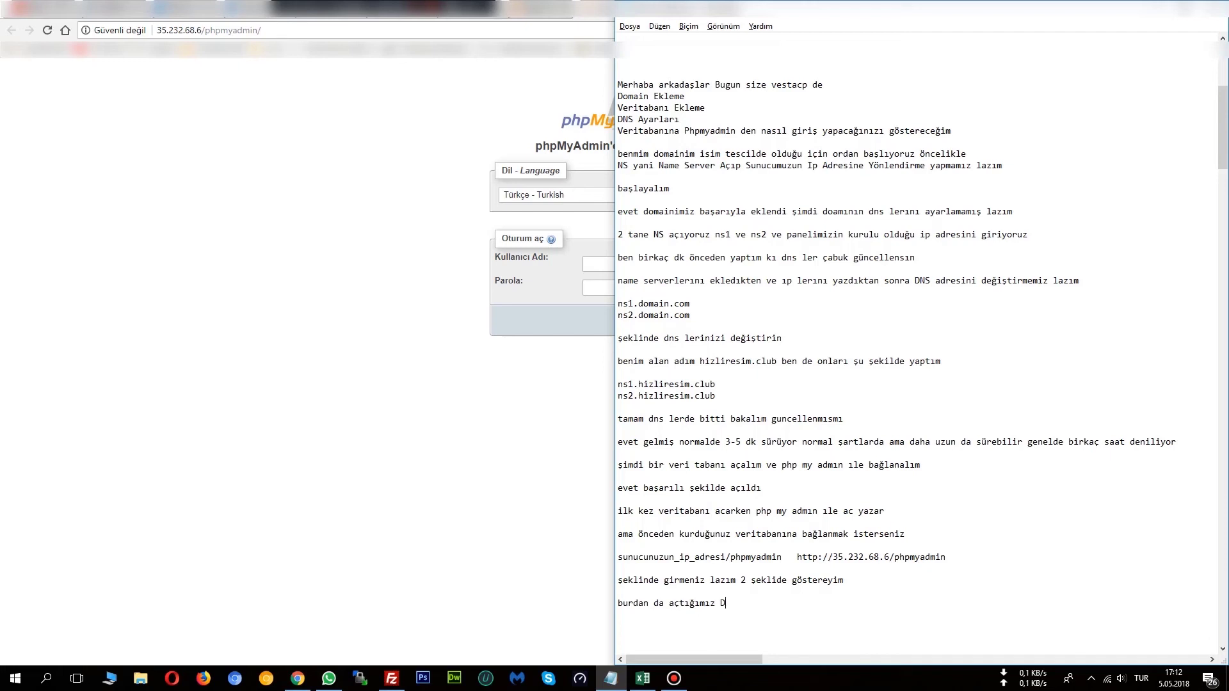
{"action": "type", "text": "B nin kullanıcı adı ve şifresini yazalım"}
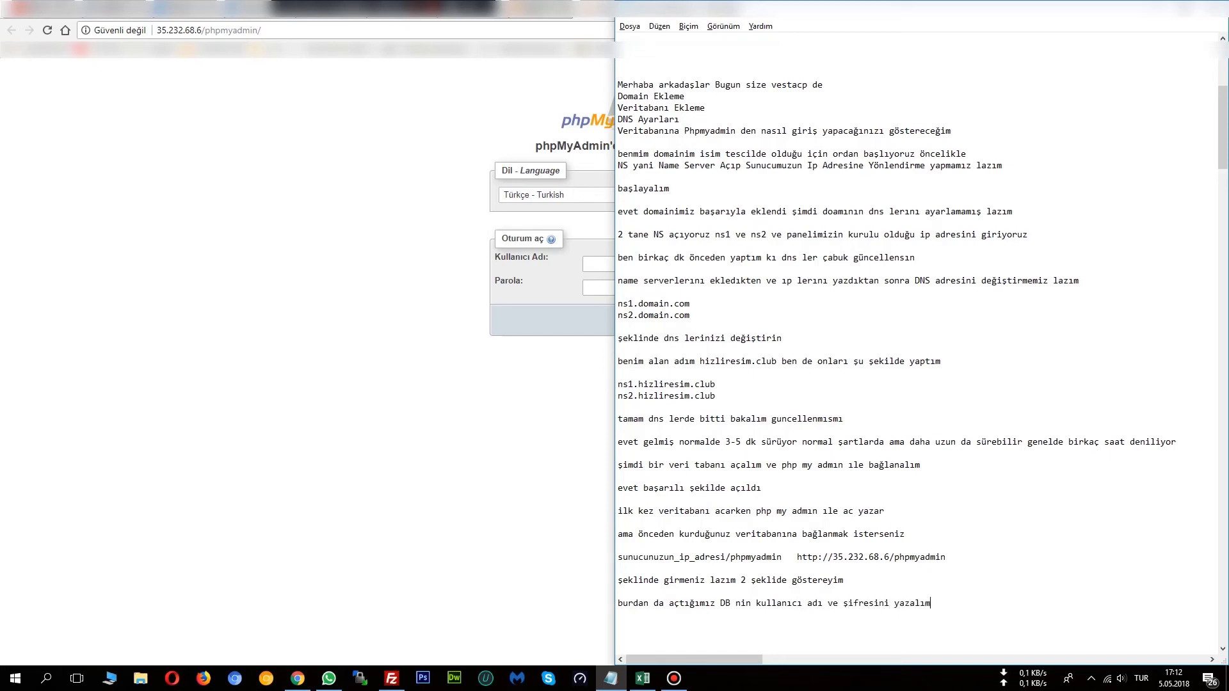
{"action": "left_click", "coordinate": [542, 308]}
{"action": "left_click", "coordinate": [607, 261]}
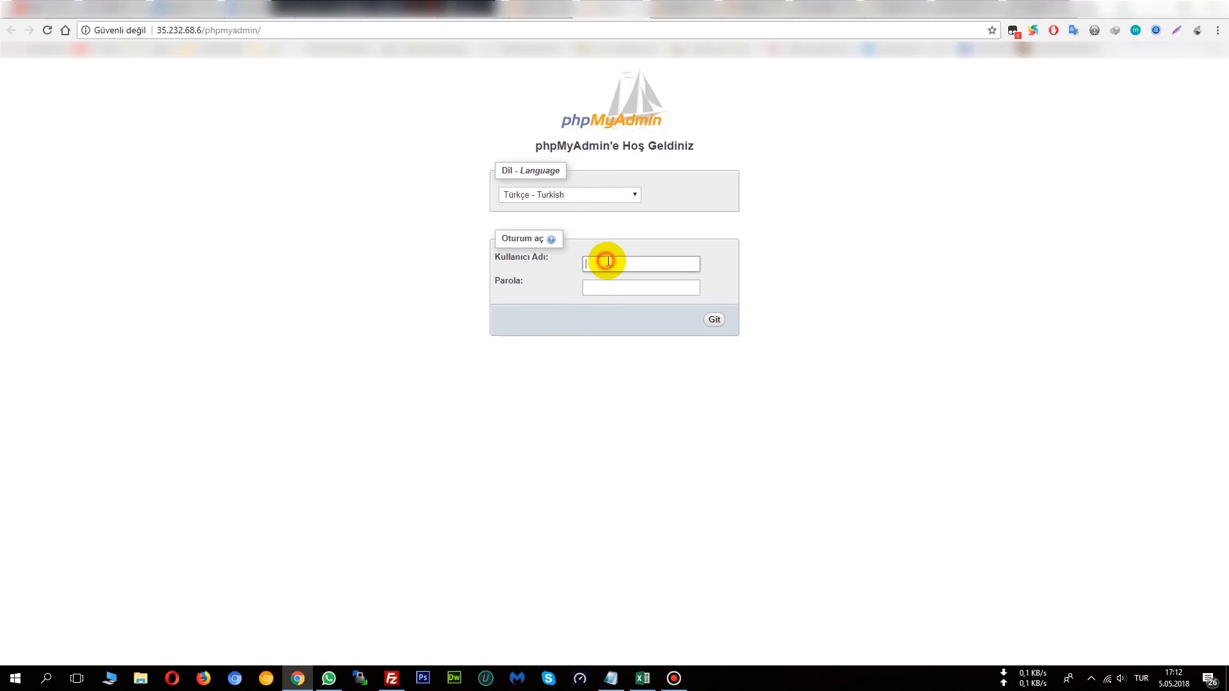
Copy the user name admin_hizliresim from VestaCP's database list, then return to the phpMyAdmin login.
{"action": "left_click", "coordinate": [541, 9]}
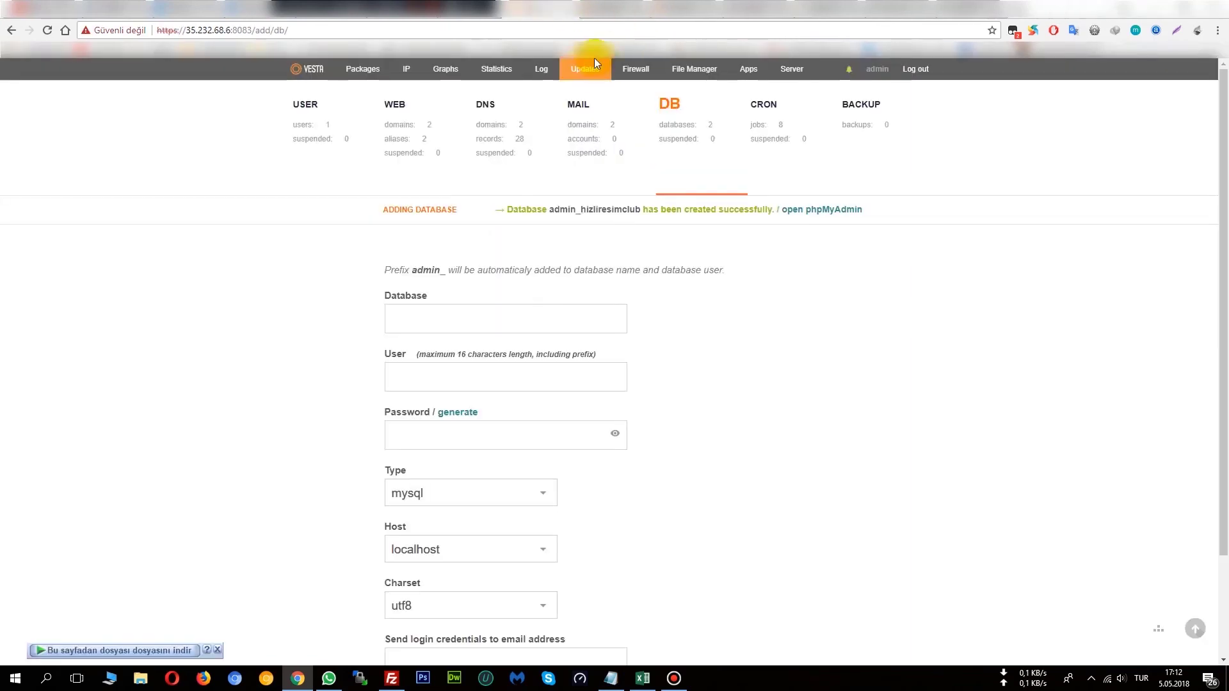
{"action": "left_click", "coordinate": [703, 121]}
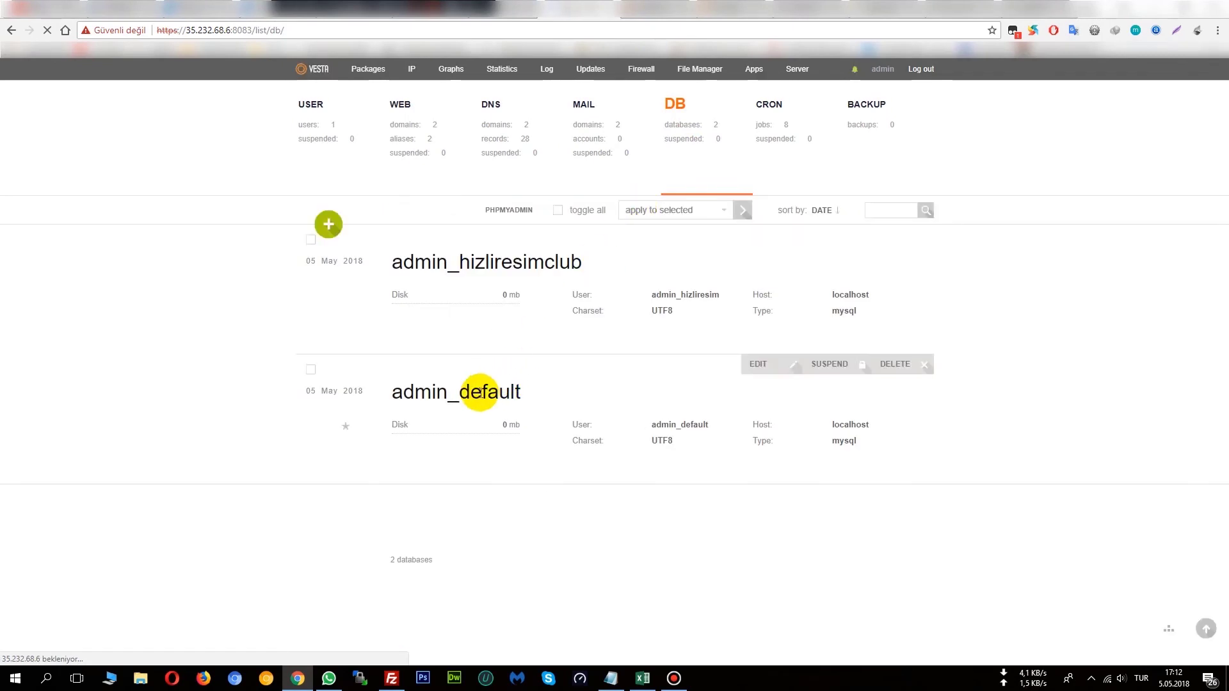
{"action": "left_click_drag", "start_coordinate": [583, 263], "coordinate": [490, 263]}
{"action": "left_click", "coordinate": [593, 296]}
{"action": "left_click_drag", "start_coordinate": [594, 296], "coordinate": [569, 298]}
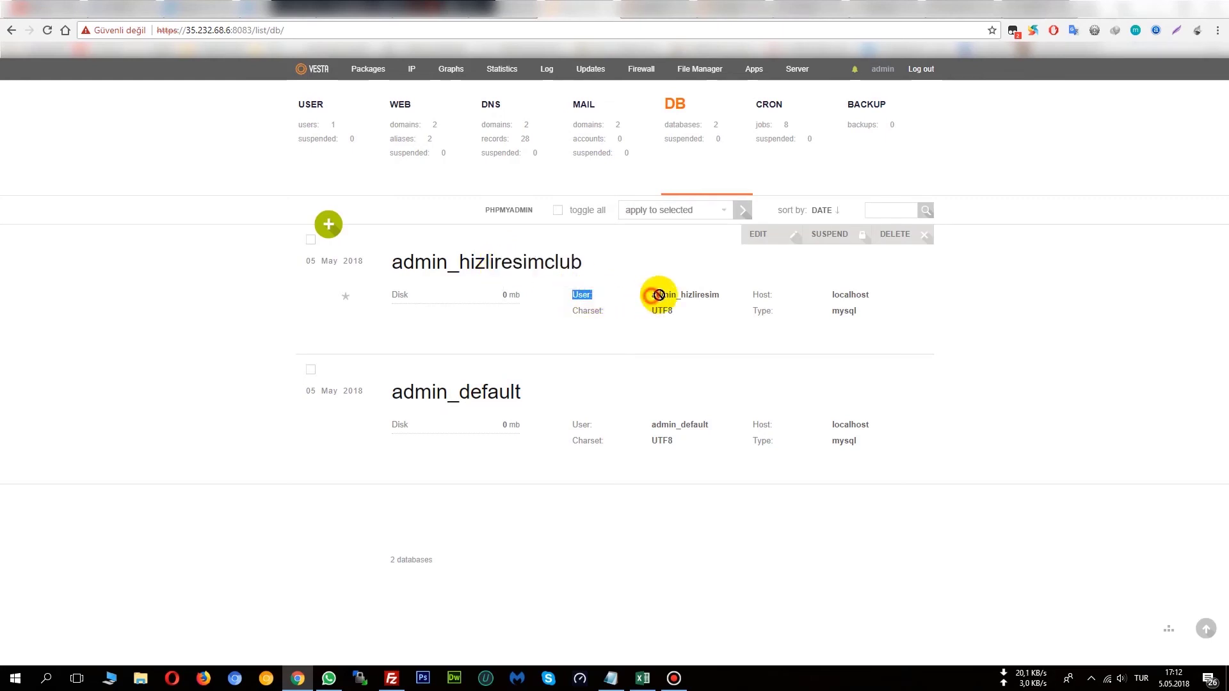
{"action": "left_click", "coordinate": [717, 294]}
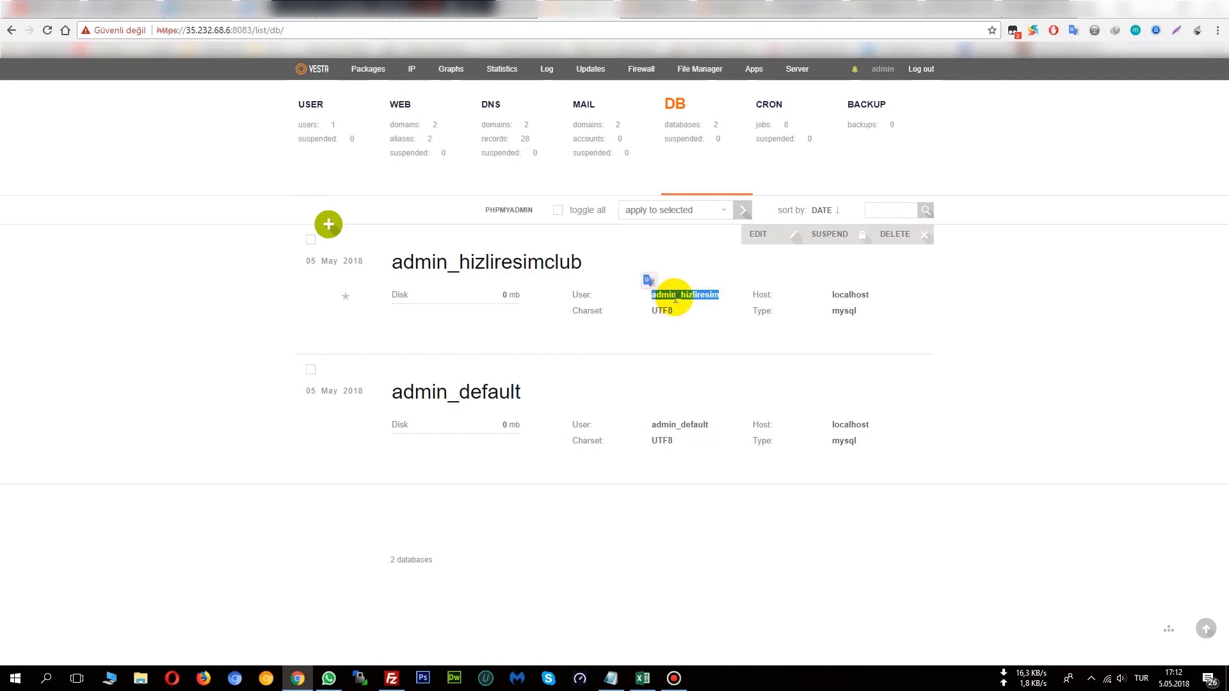
{"action": "left_click", "coordinate": [676, 10]}
Log into phpMyAdmin as admin_hizliresim with the database password and let Chrome save the login.
{"action": "left_click", "coordinate": [631, 263]}
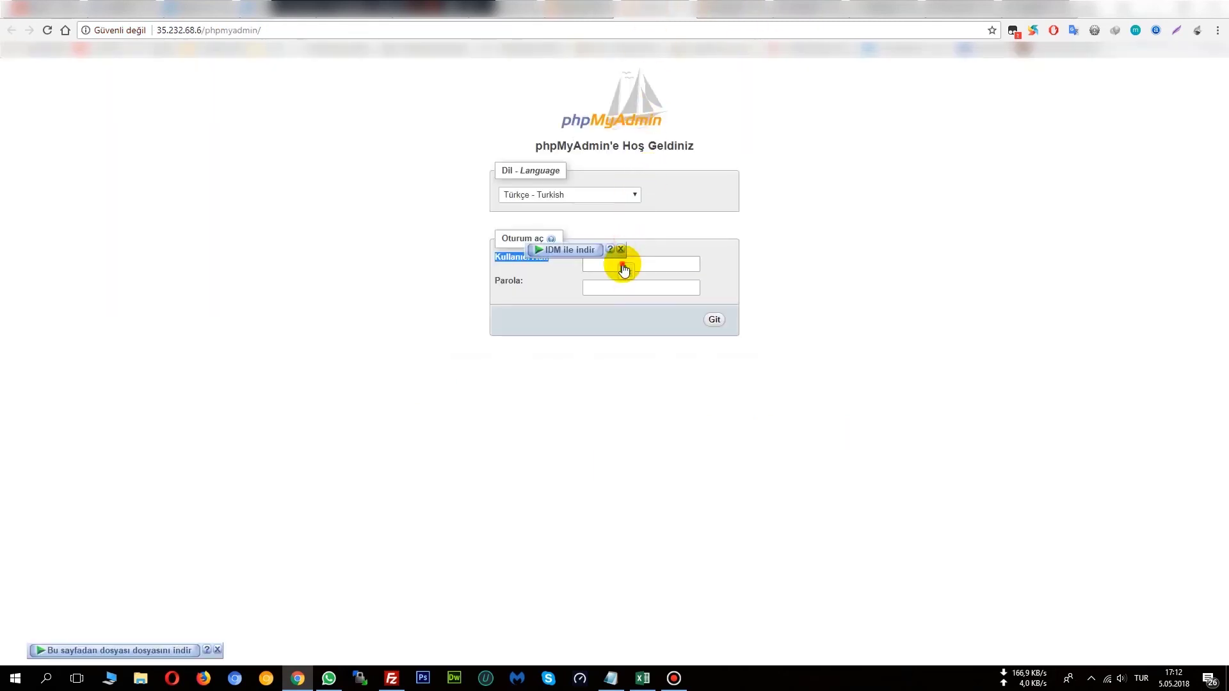
{"action": "key", "text": "Down"}
{"action": "key", "text": "Return"}
{"action": "left_click", "coordinate": [653, 290]}
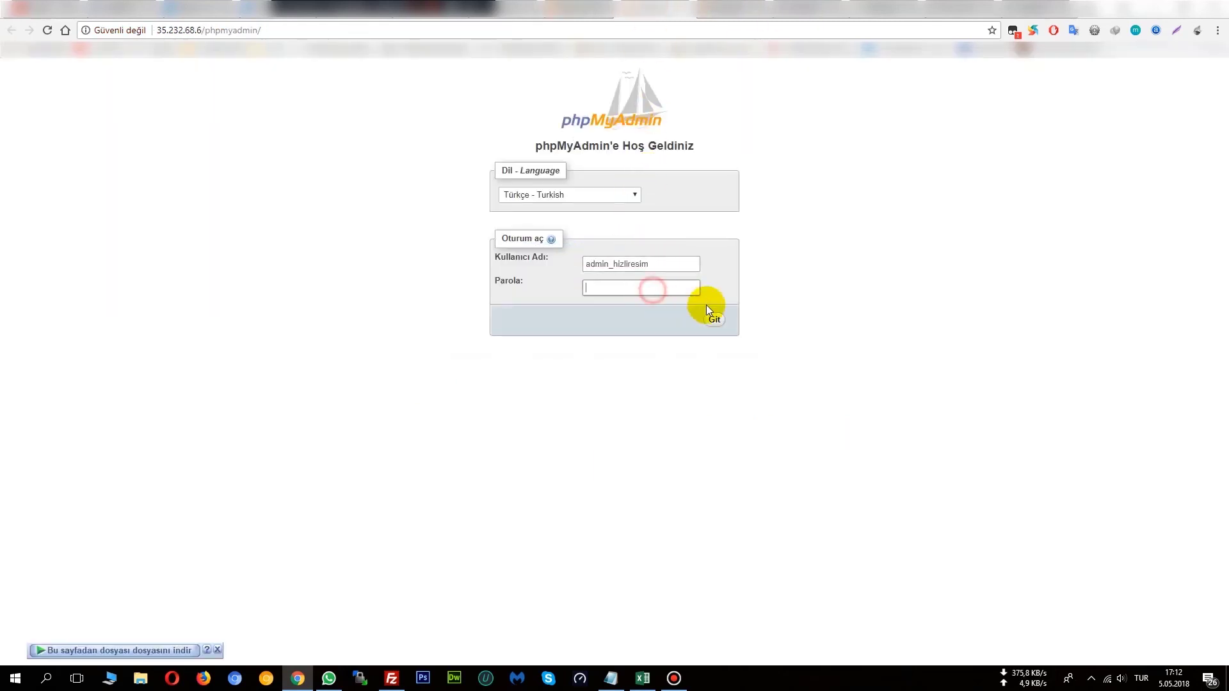
{"action": "type", "text": "•••••••••••"}
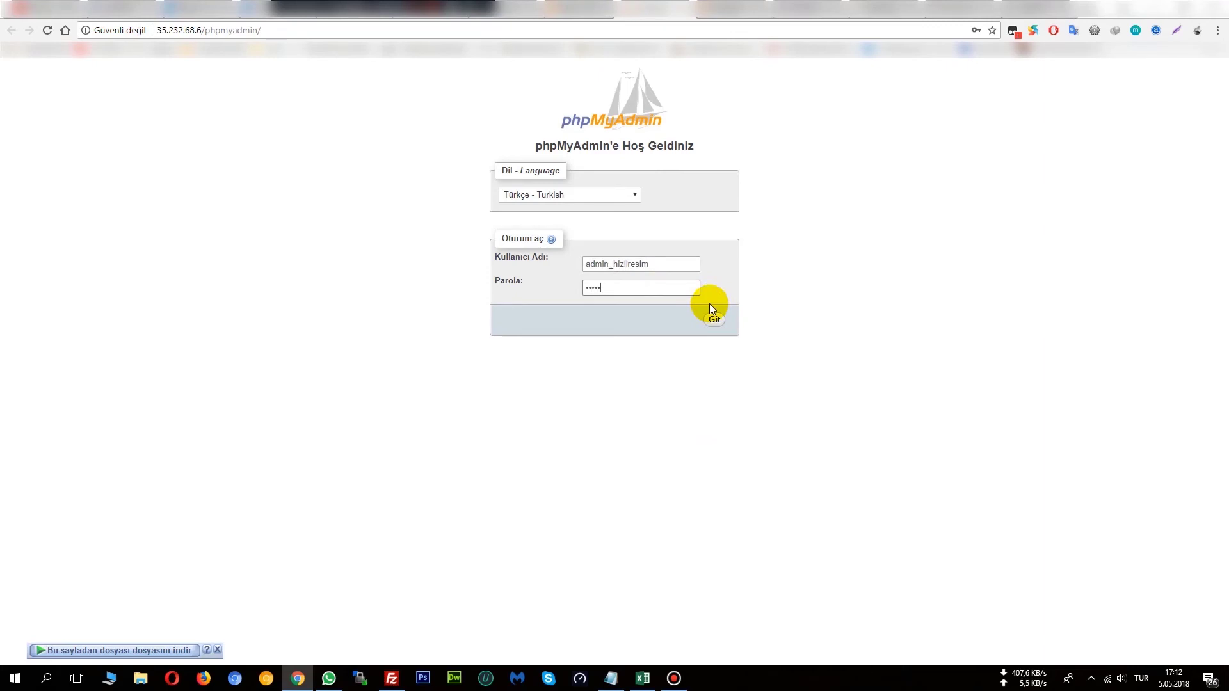
{"action": "type", "text": "•"}
{"action": "left_click", "coordinate": [717, 319]}
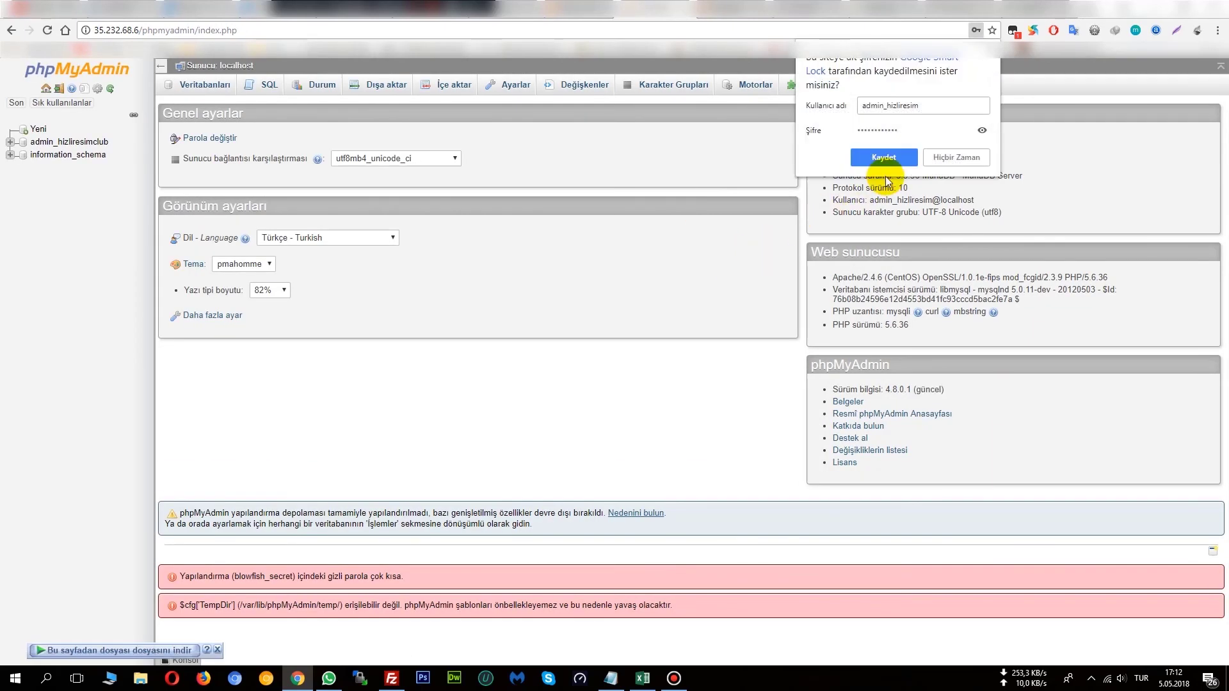
{"action": "left_click", "coordinate": [889, 163]}
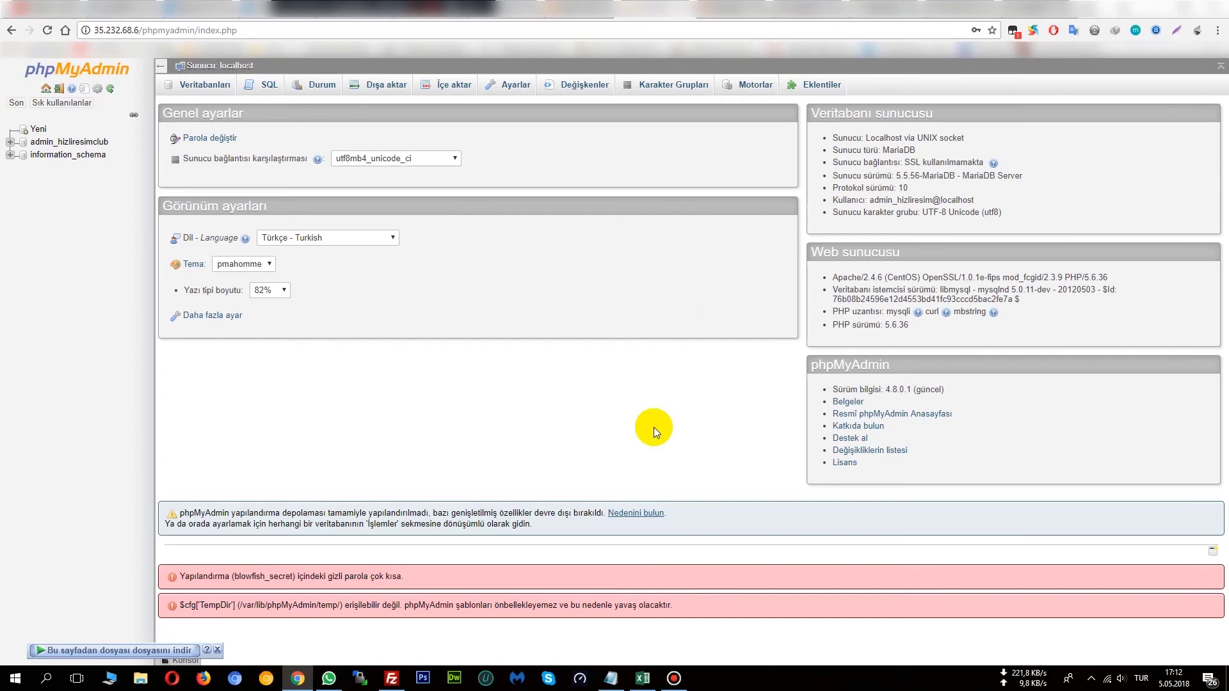
{"action": "left_click", "coordinate": [611, 678]}
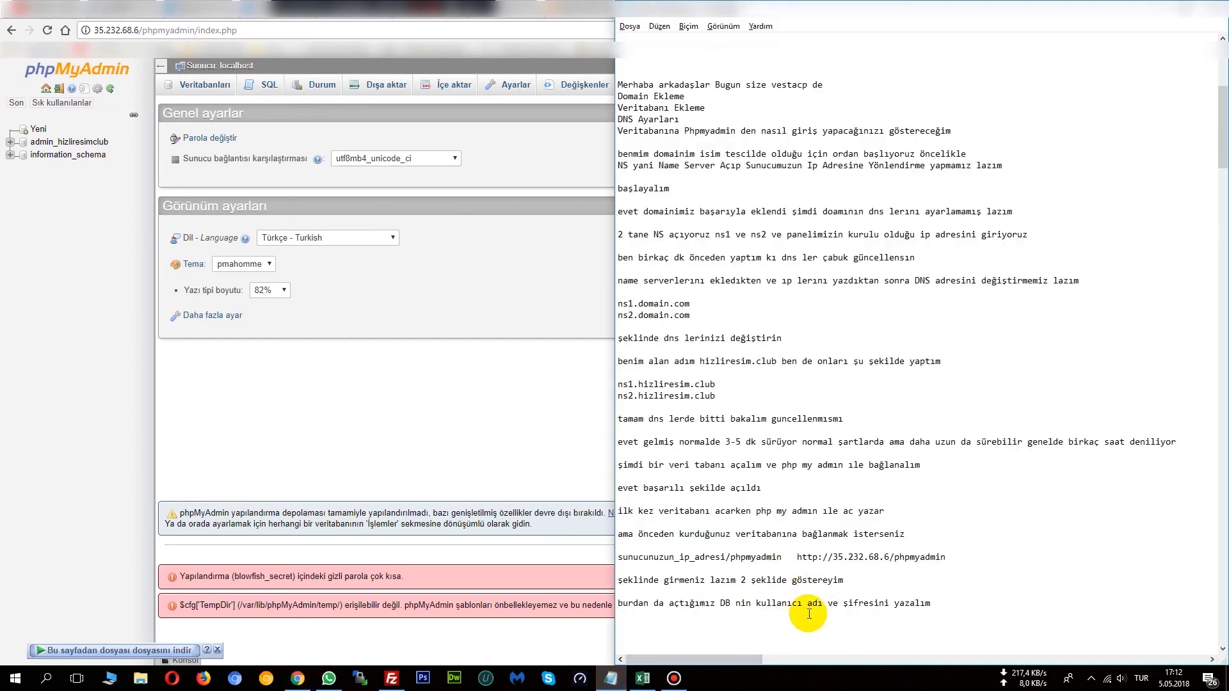
Note 'evet phpmy admıne de girdik başarılı bir şekilde' and promise to show importing an existing SQL file.
{"action": "type", "text": "evet php"}
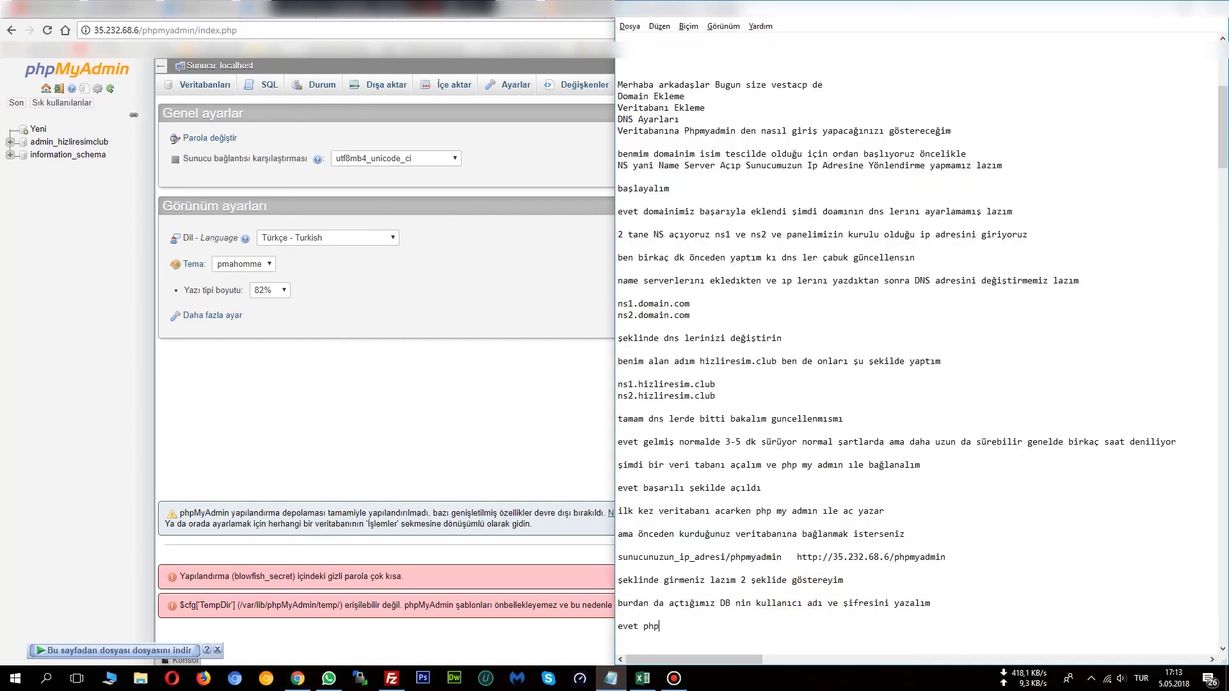
{"action": "type", "text": "my admıne de girdik başarılı bir şekilde"}
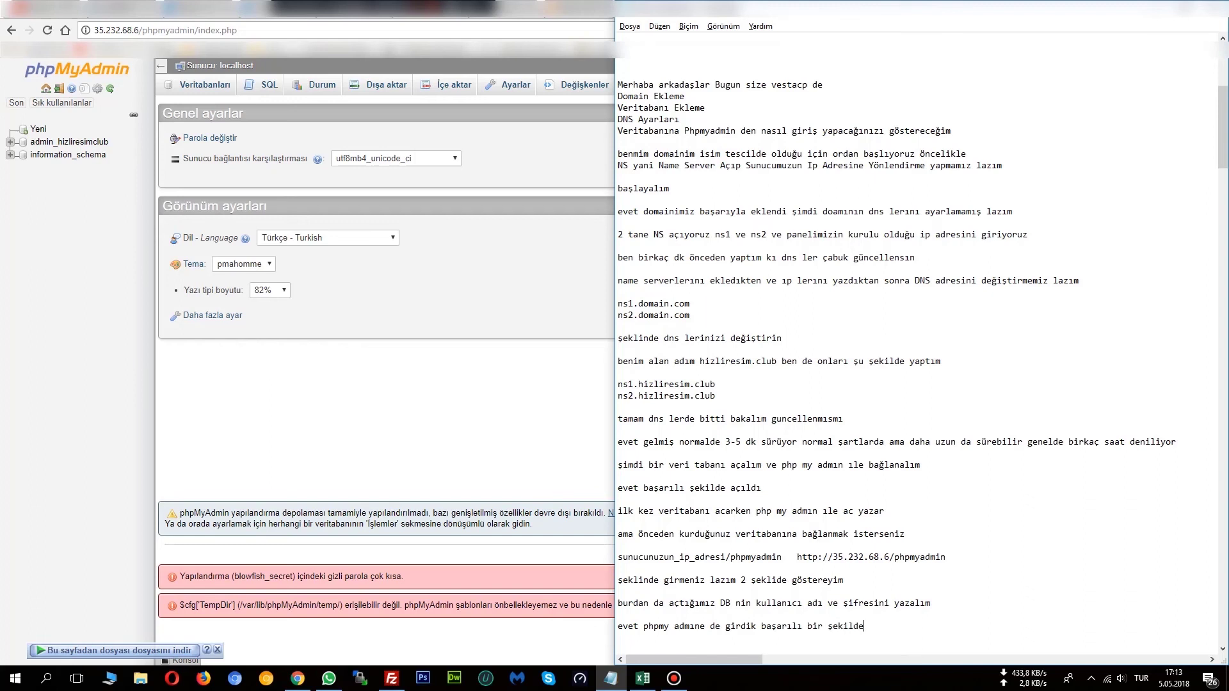
{"action": "key", "text": "Return"}
{"action": "type", "text": "burda"}
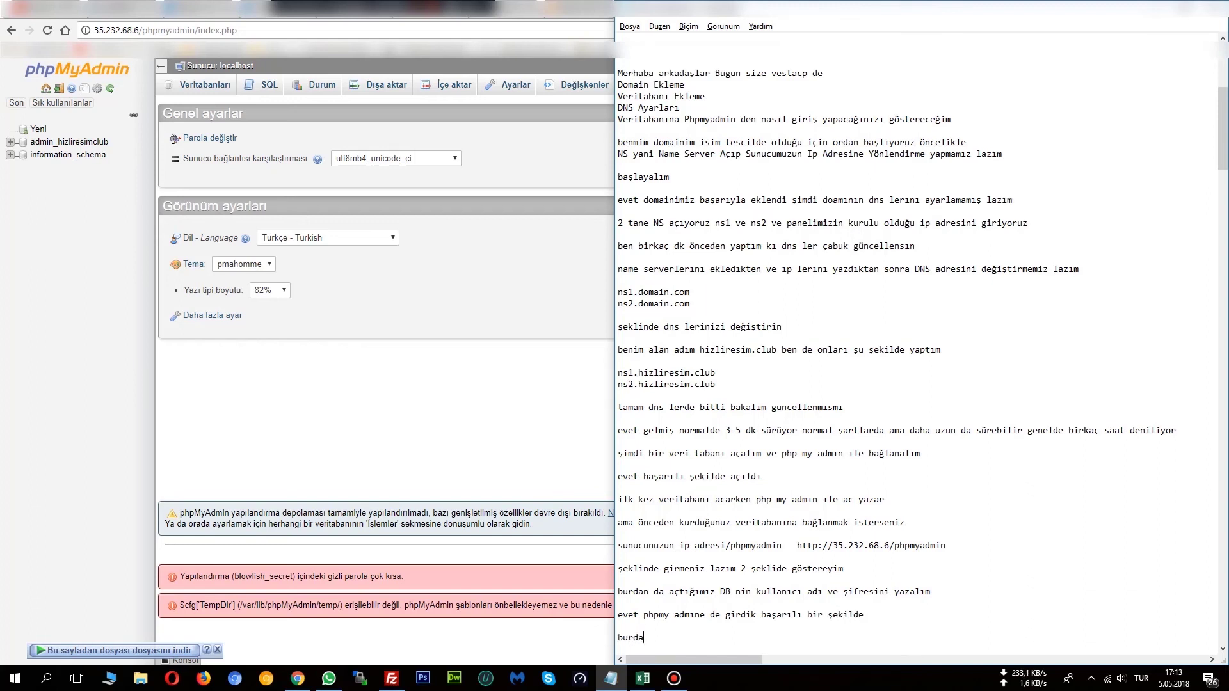
{"action": "type", "text": "yken bide olan bir"}
{"action": "type", "text": "sql dosyaasını içeri"}
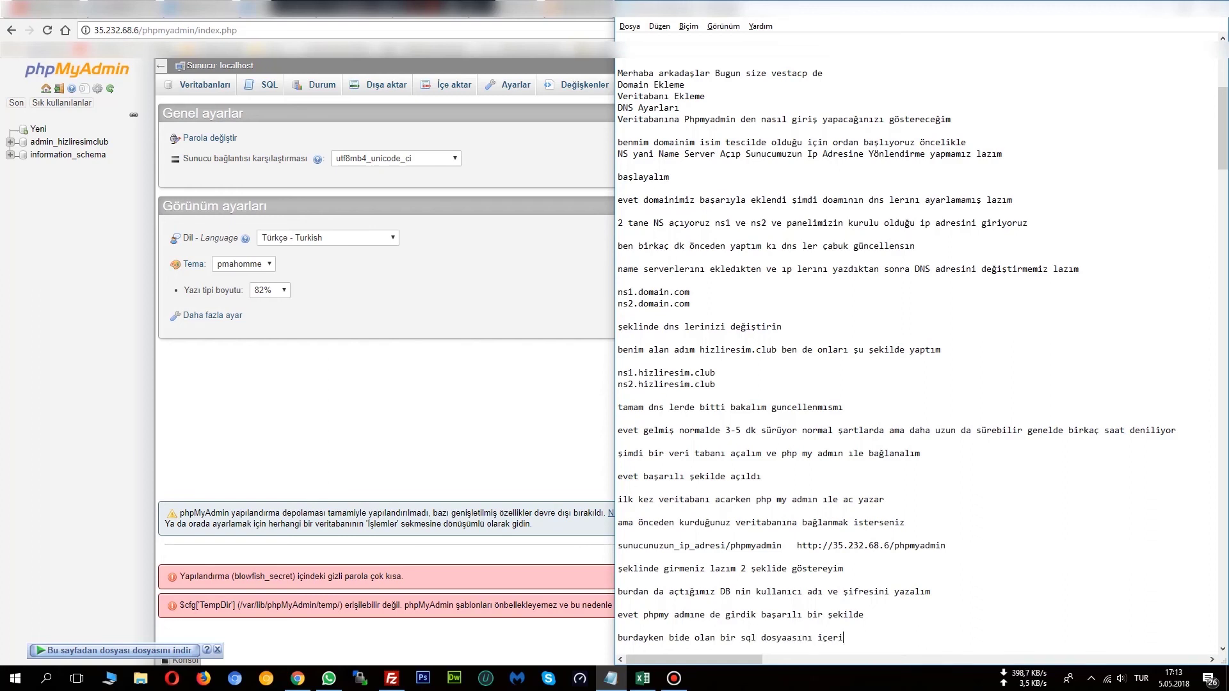
{"action": "type", "text": " aktarmayı da göstereyim"}
{"action": "key", "text": "Return"}
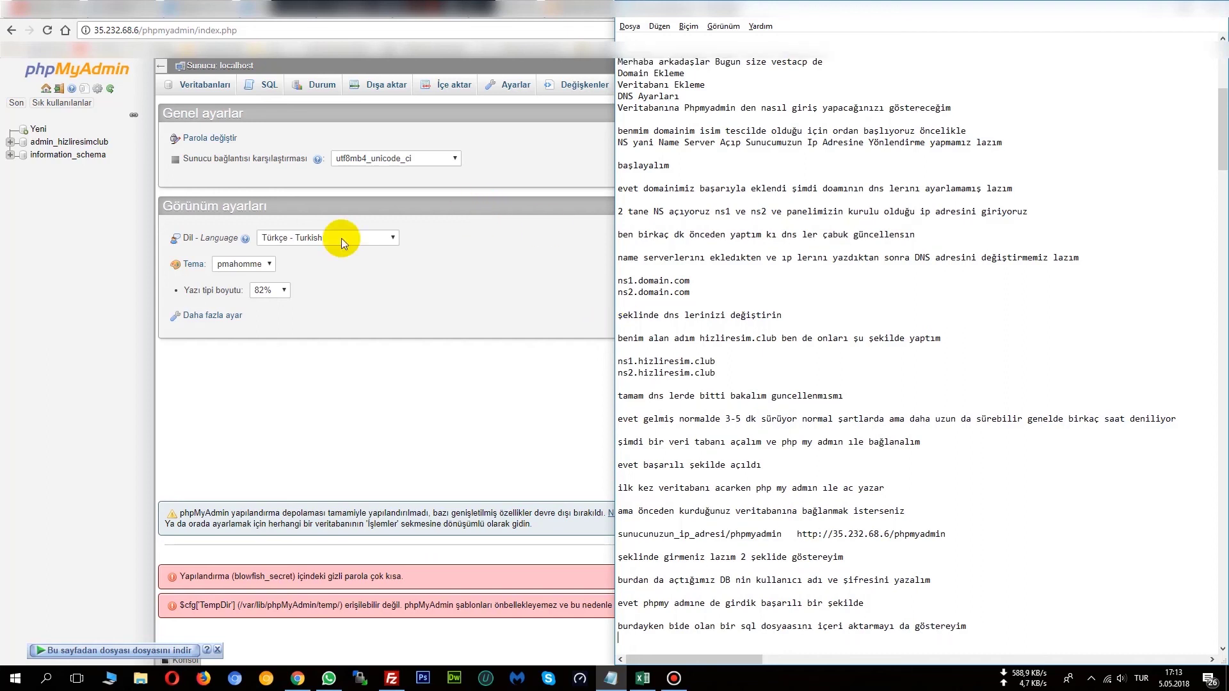
{"action": "left_click", "coordinate": [41, 212]}
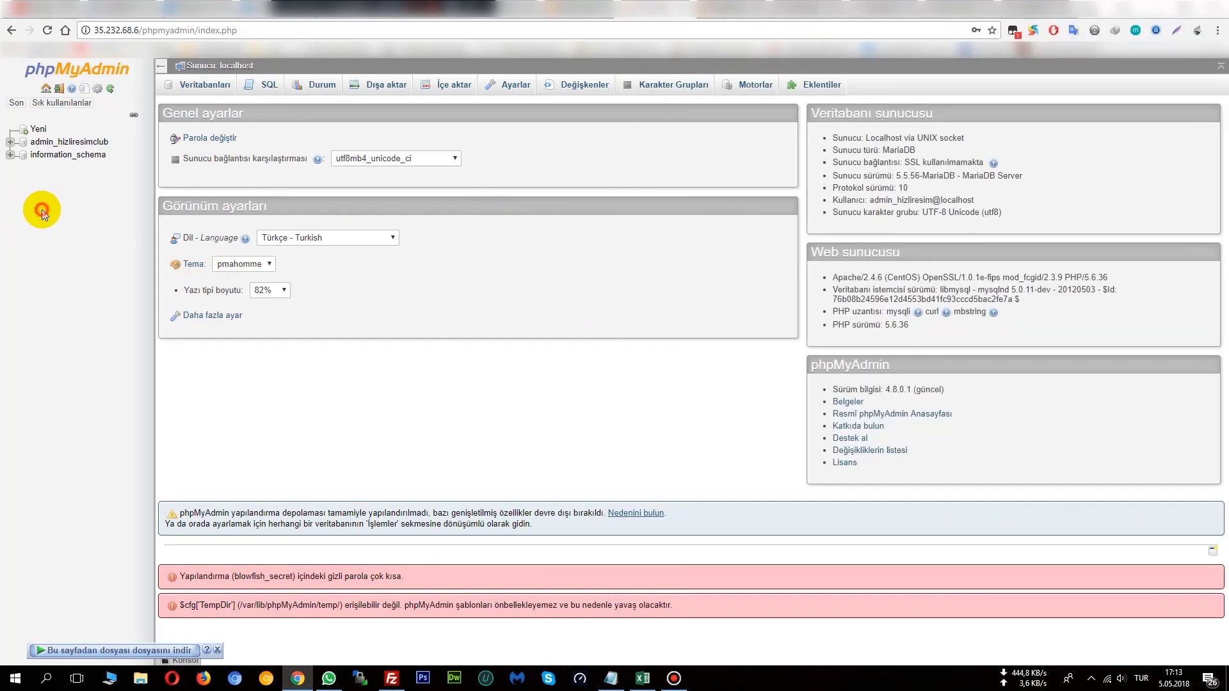
Open the İçe aktar page for admin_hizliresimclub and try the Dosya Seç chooser without picking a file.
{"action": "left_click", "coordinate": [83, 144]}
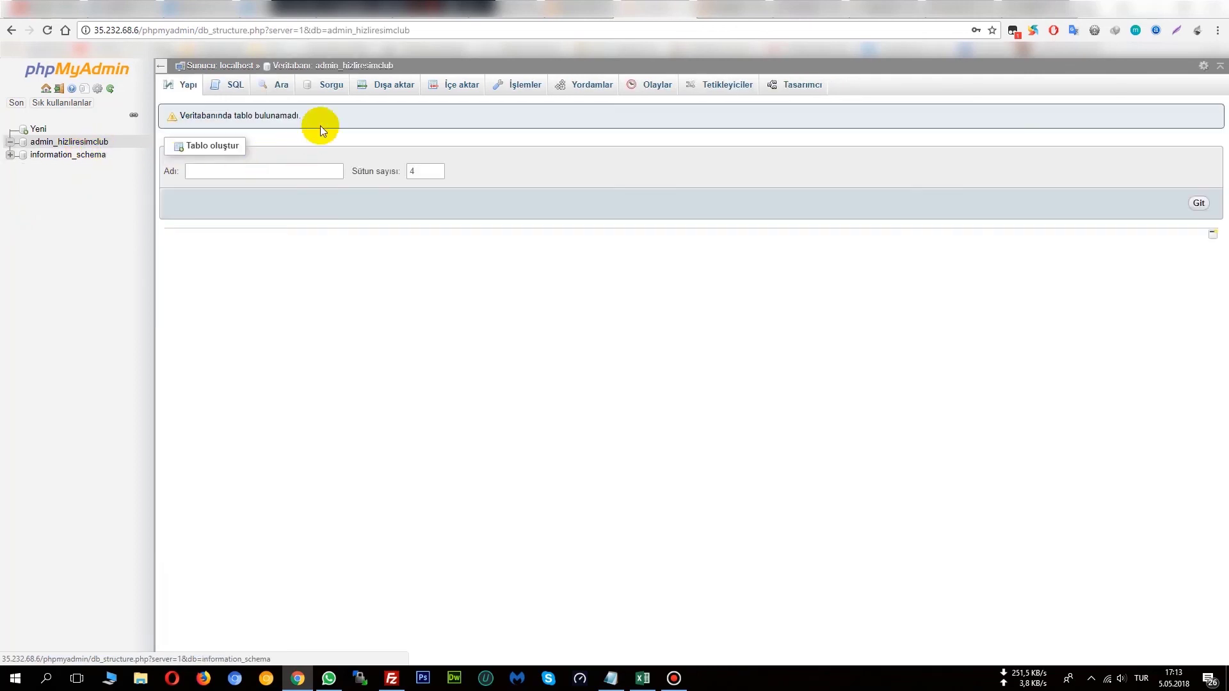
{"action": "left_click", "coordinate": [453, 85]}
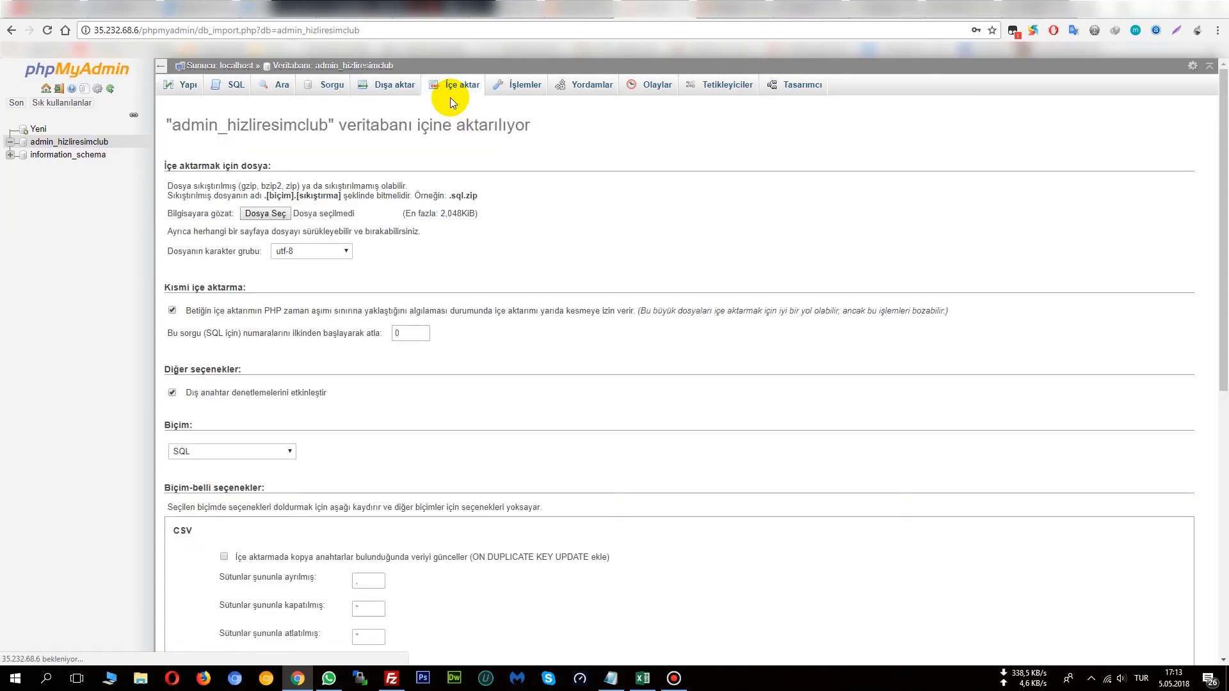
{"action": "left_click", "coordinate": [282, 213]}
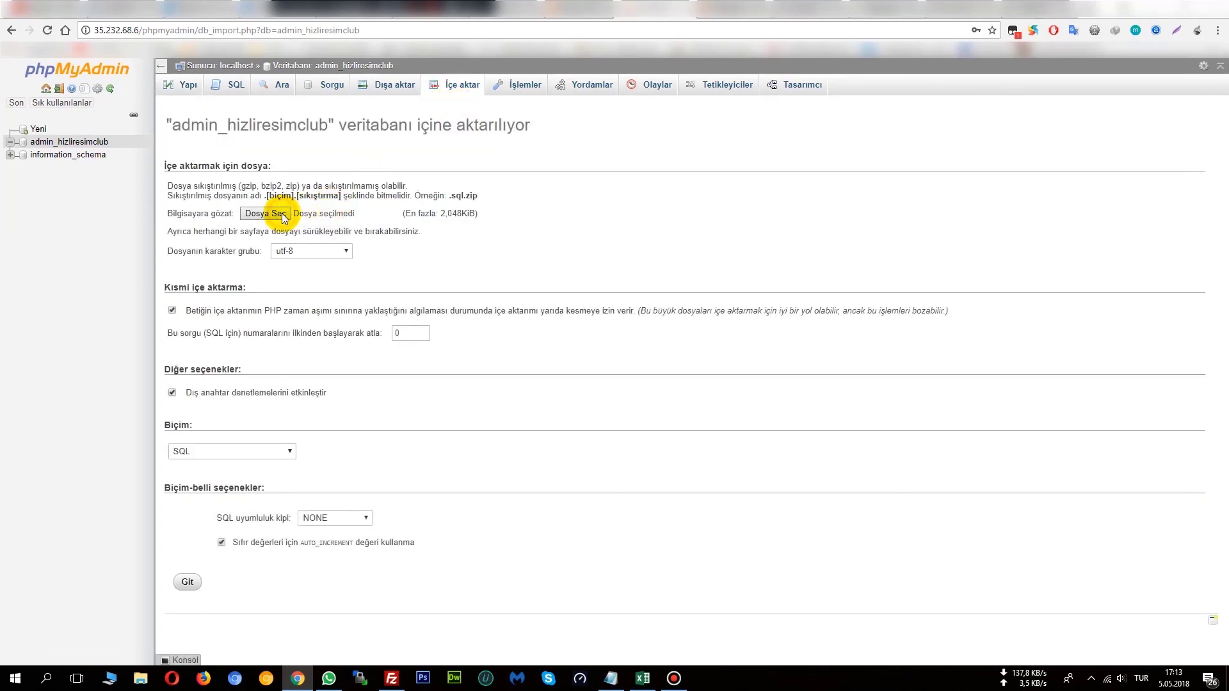
{"action": "left_click", "coordinate": [530, 19]}
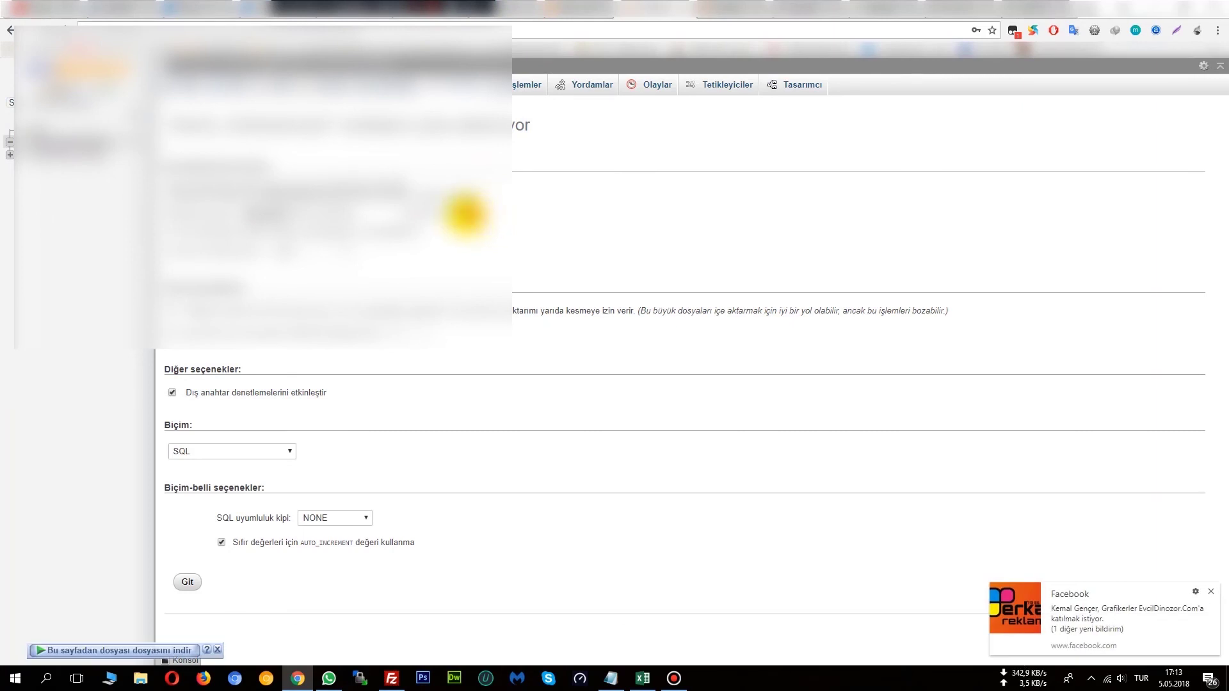
{"action": "left_click", "coordinate": [288, 207]}
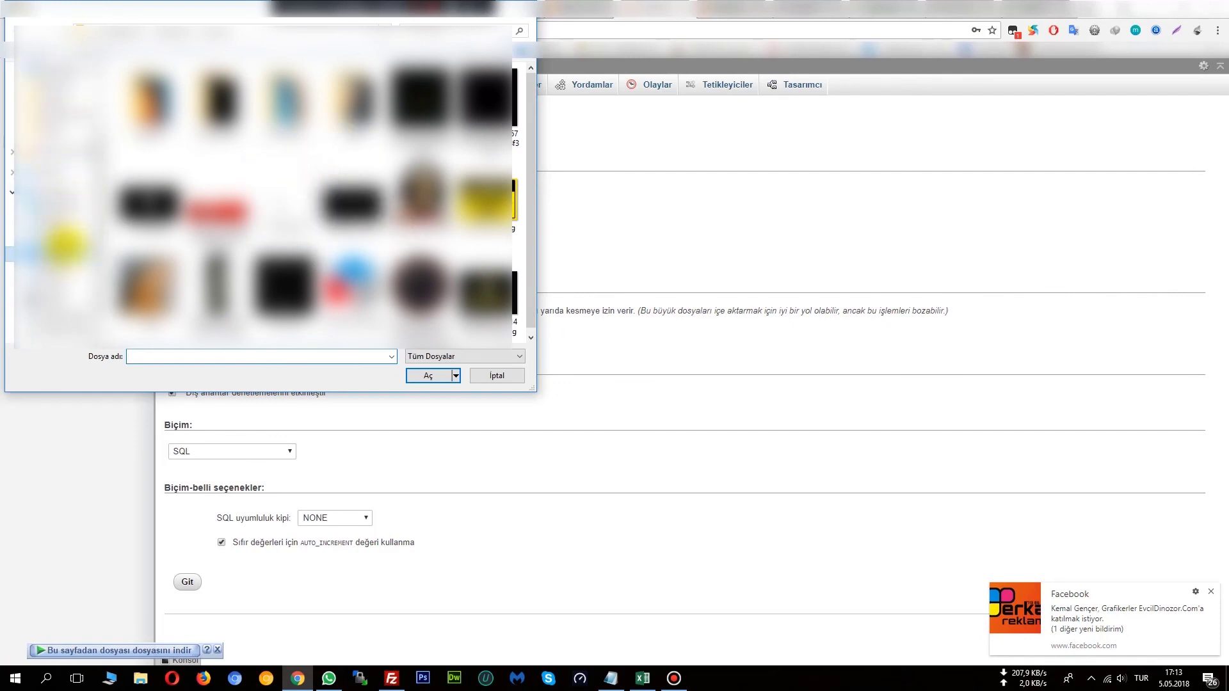
{"action": "left_click", "coordinate": [63, 254]}
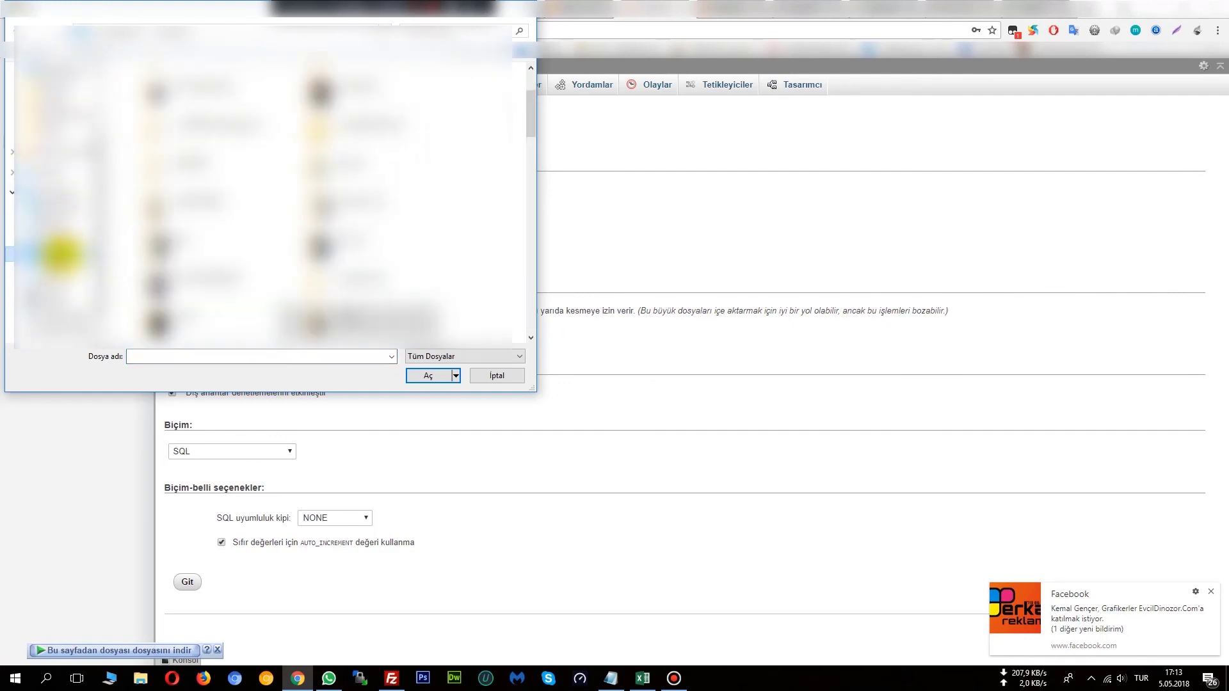
{"action": "left_click", "coordinate": [509, 377]}
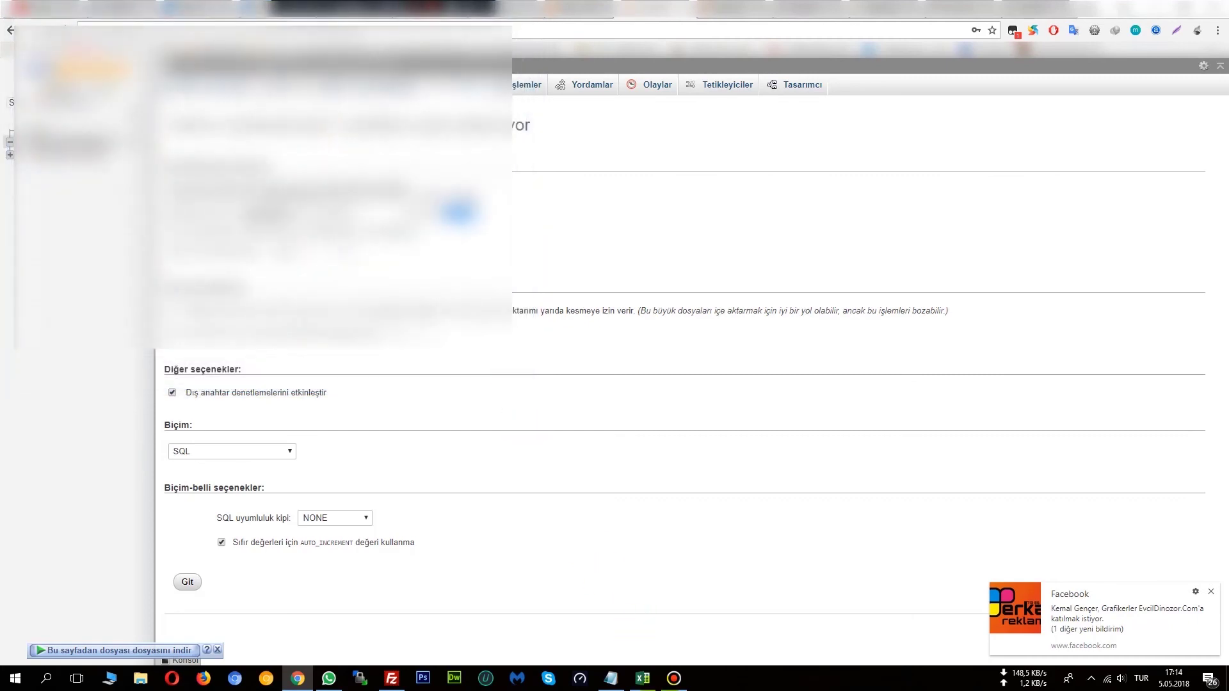
{"action": "left_click", "coordinate": [611, 678]}
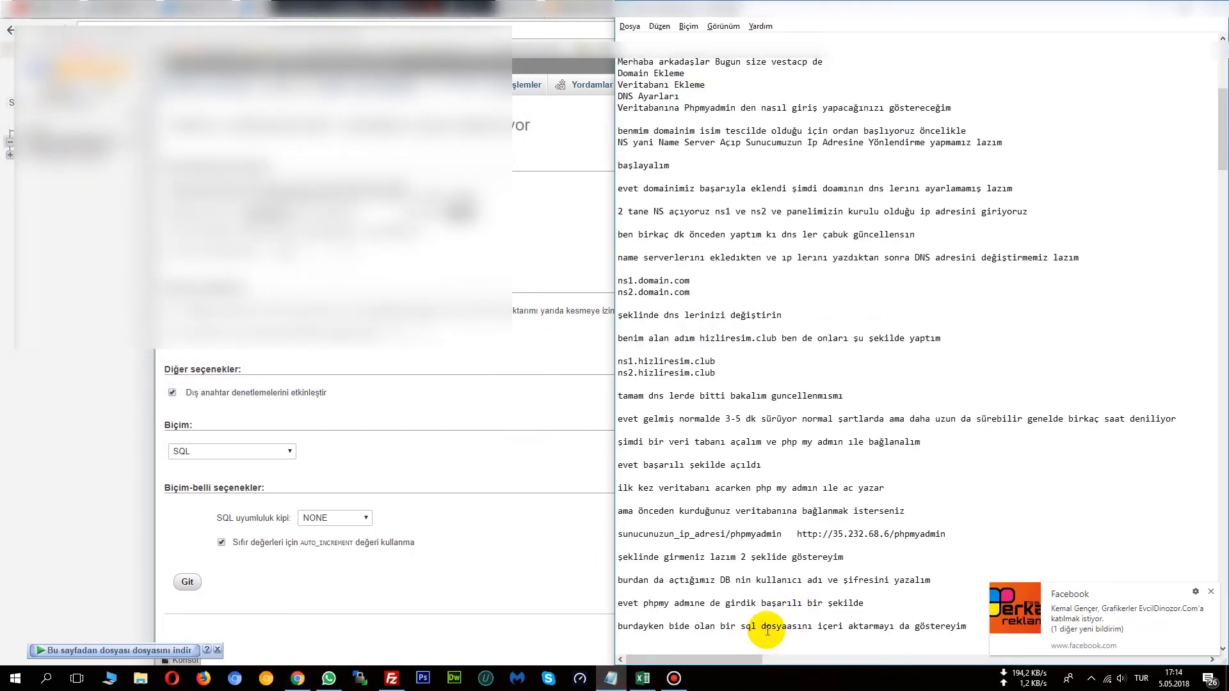
Write 'düşündümde saşka videoda göstereyim onu :)' and sign off with 'şimdilik bu kadar arkadaşlar sonraki videoda görüşmek üzere'.
{"action": "key", "text": "Return"}
{"action": "type", "text": "d"}
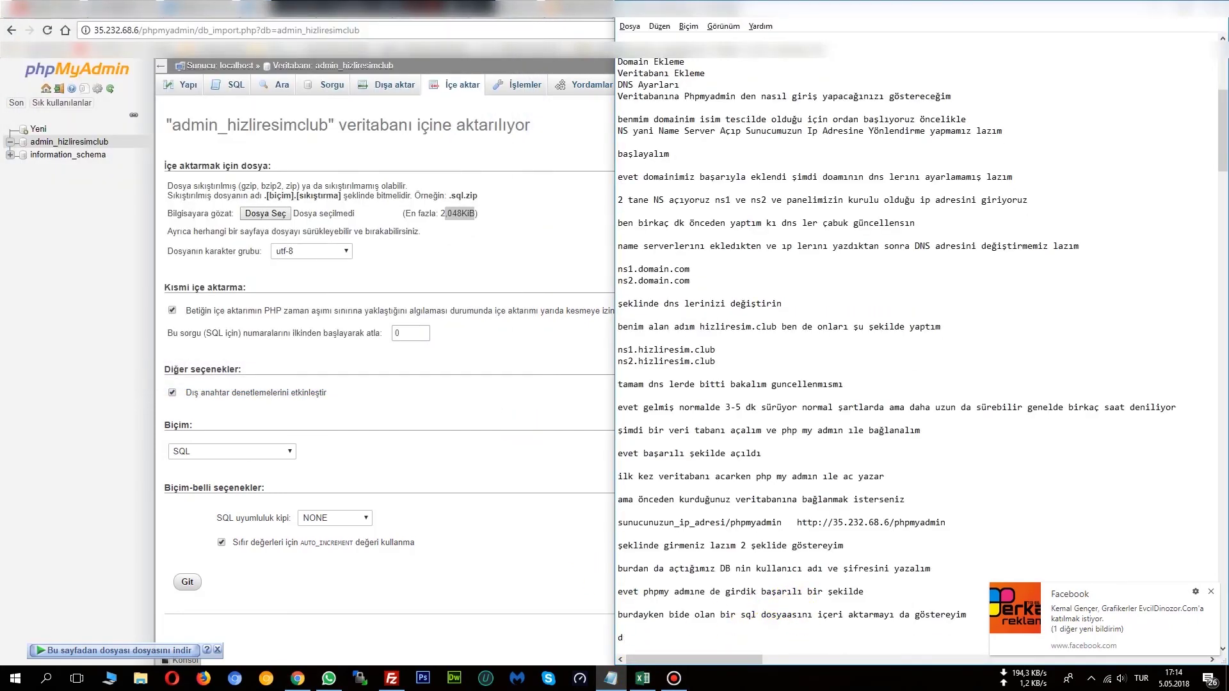
{"action": "type", "text": "üşündümde s"}
{"action": "type", "text": "aşka videoda göstereyim onu"}
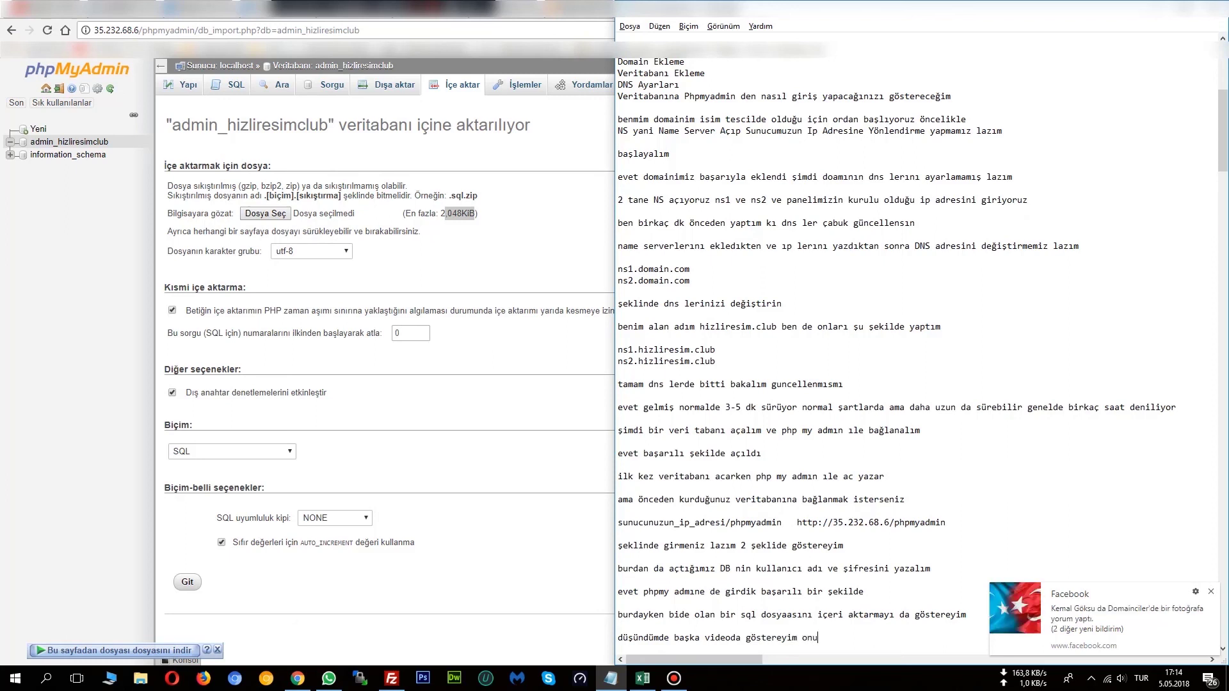
{"action": "type", "text": " :)"}
{"action": "key", "text": "Return"}
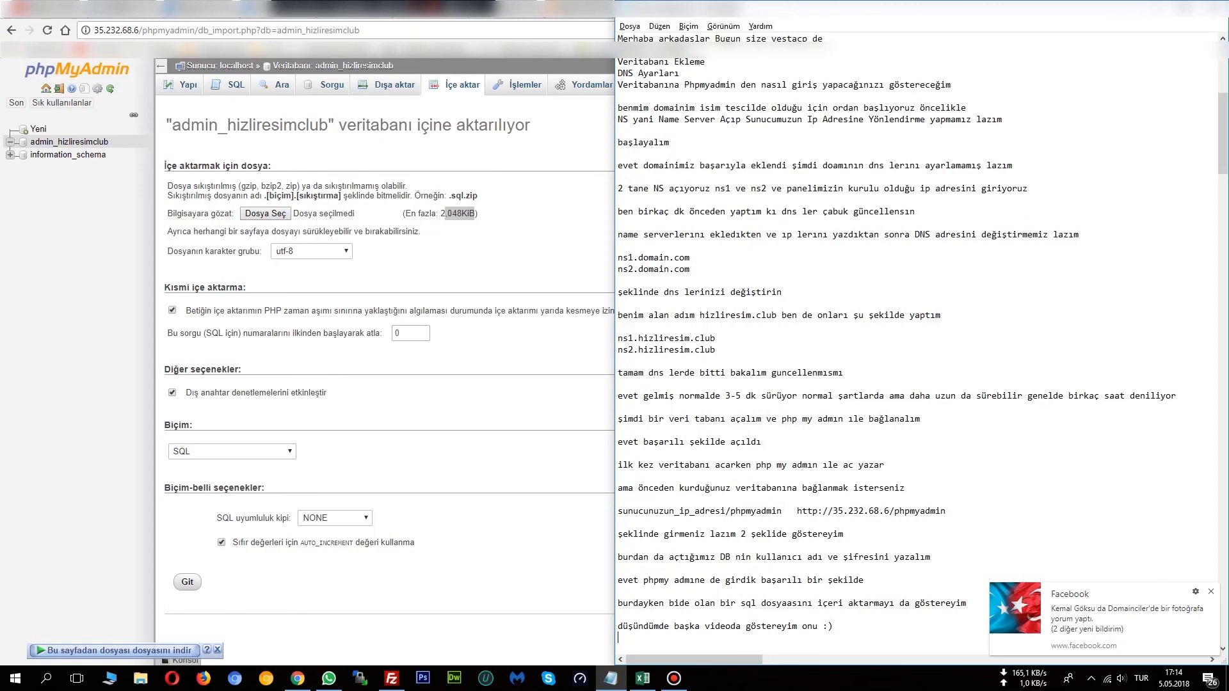
{"action": "key", "text": "Return"}
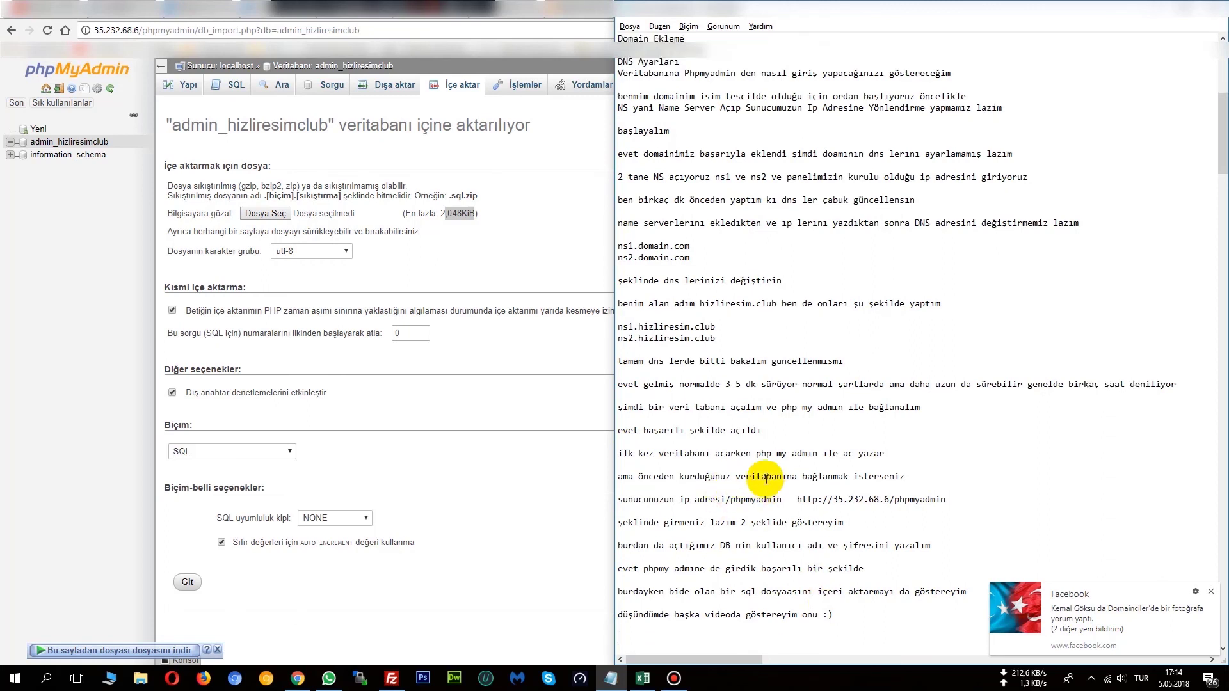
{"action": "key", "text": "Return"}
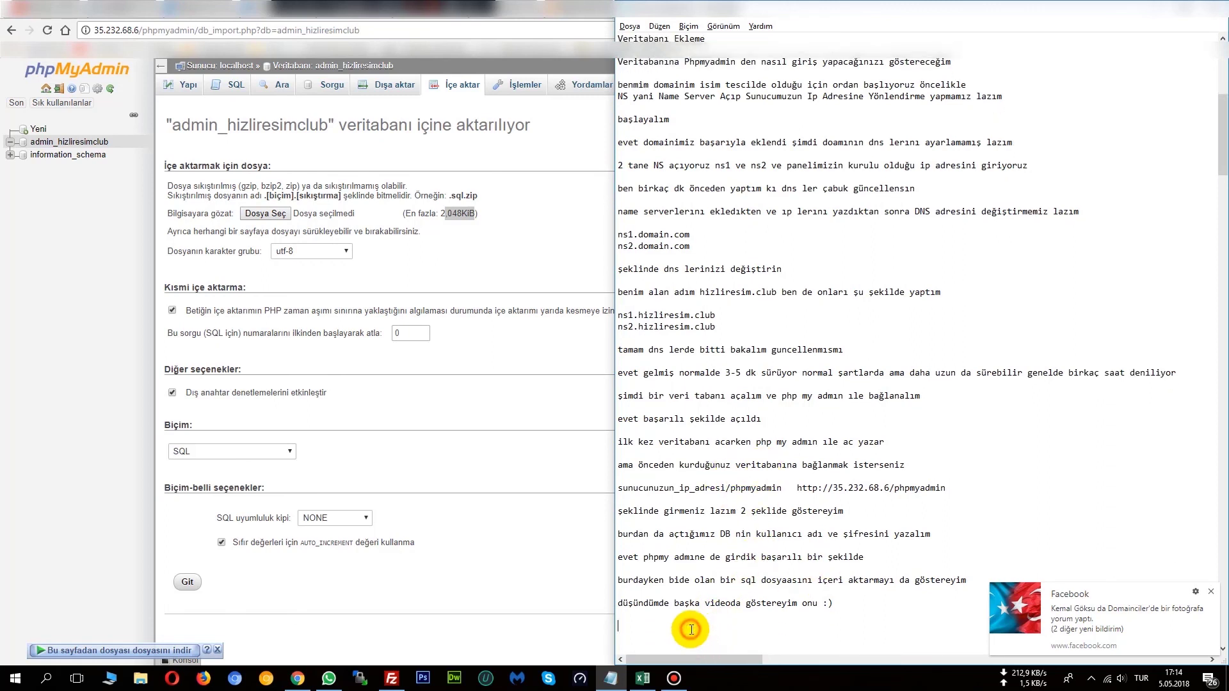
{"action": "type", "text": "şimdilik "}
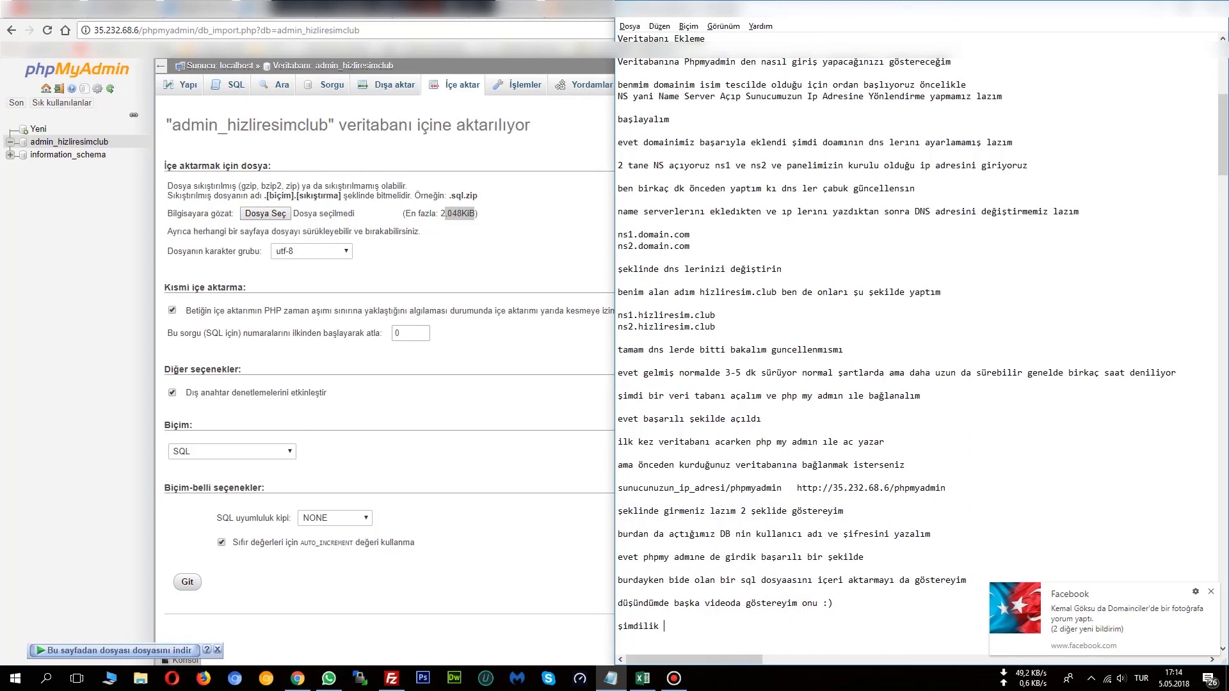
{"action": "type", "text": "bu kadar arkadaşlar"}
{"action": "type", "text": "sonraki videoda"}
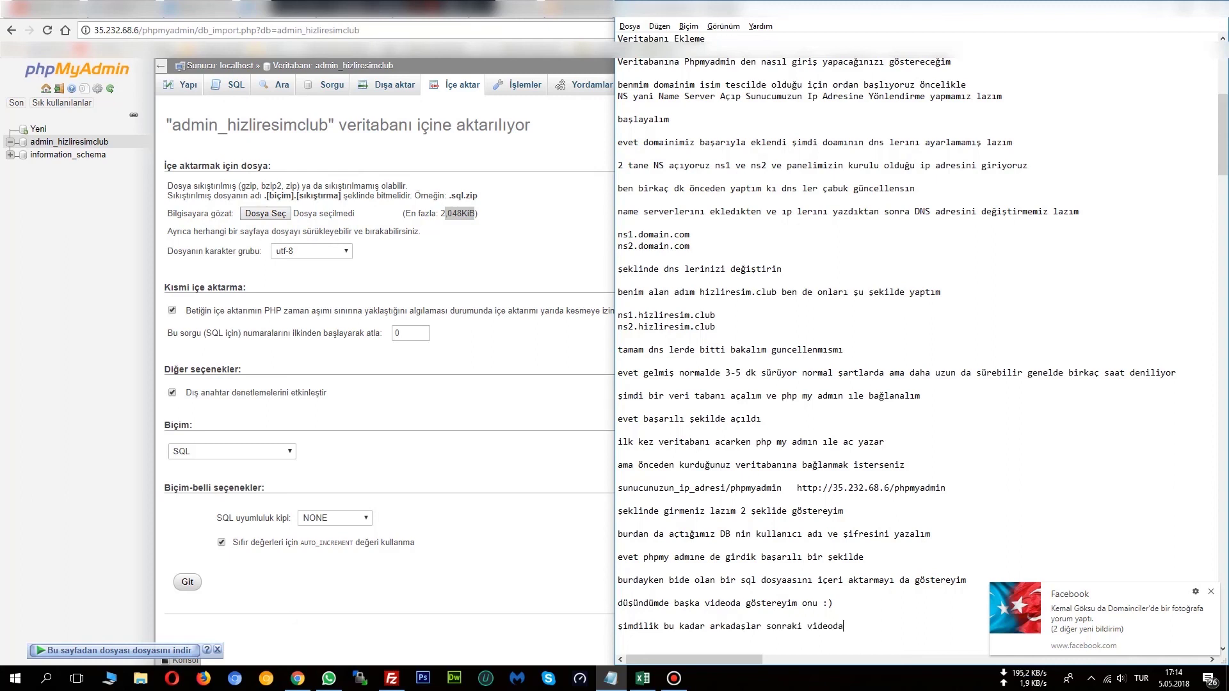
{"action": "type", "text": " görüşmek üzere"}
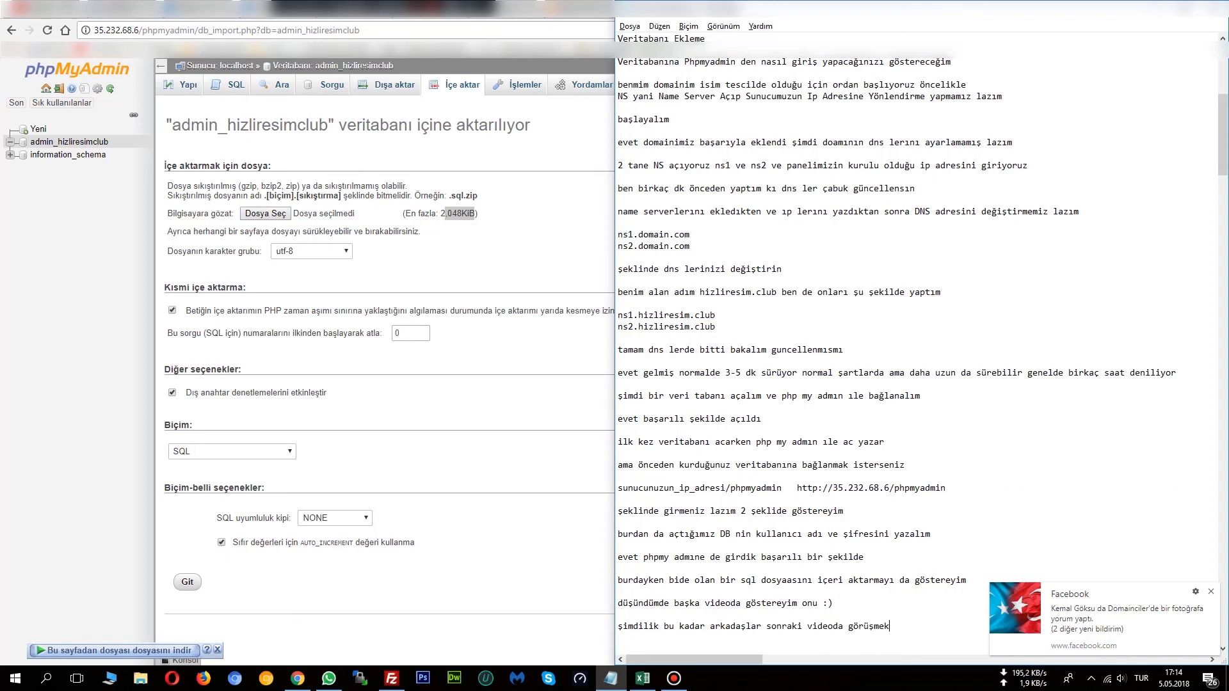